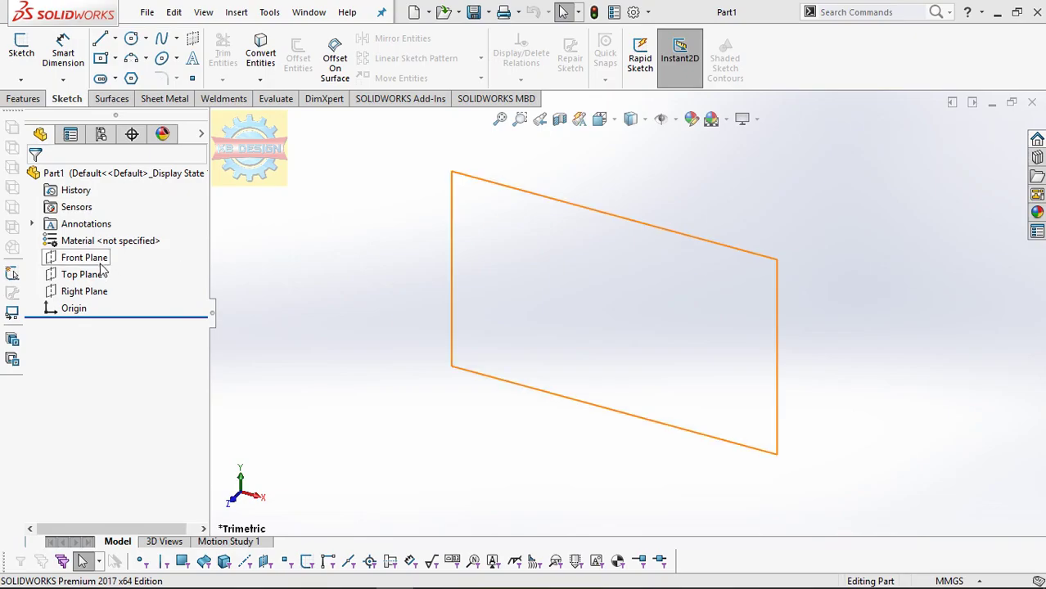
Step: On the Front Plane, sketch an origin-centred circle with a vertical line through it
left_click(97, 260)
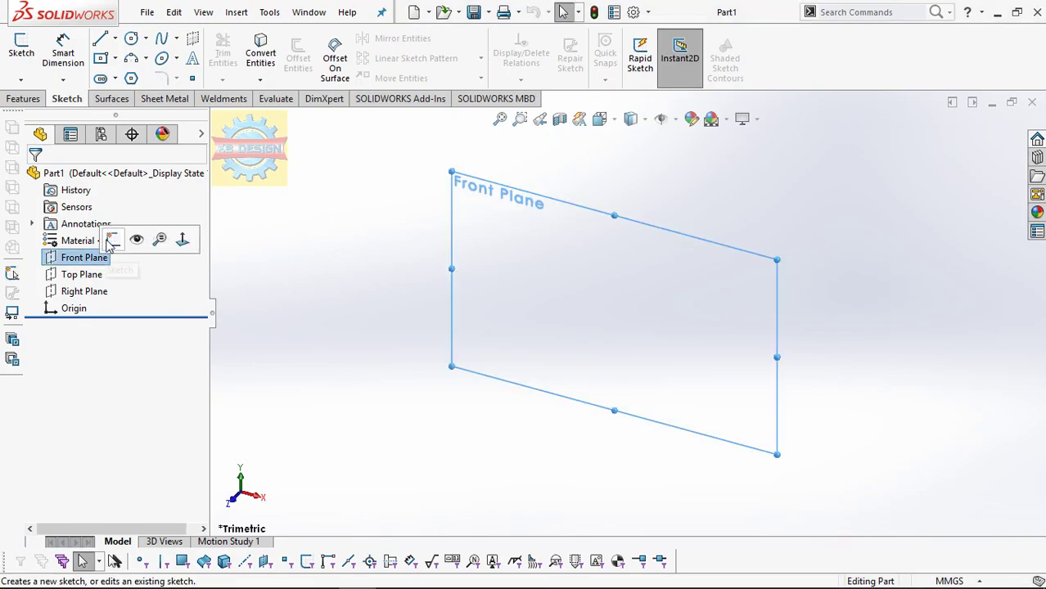
left_click(106, 244)
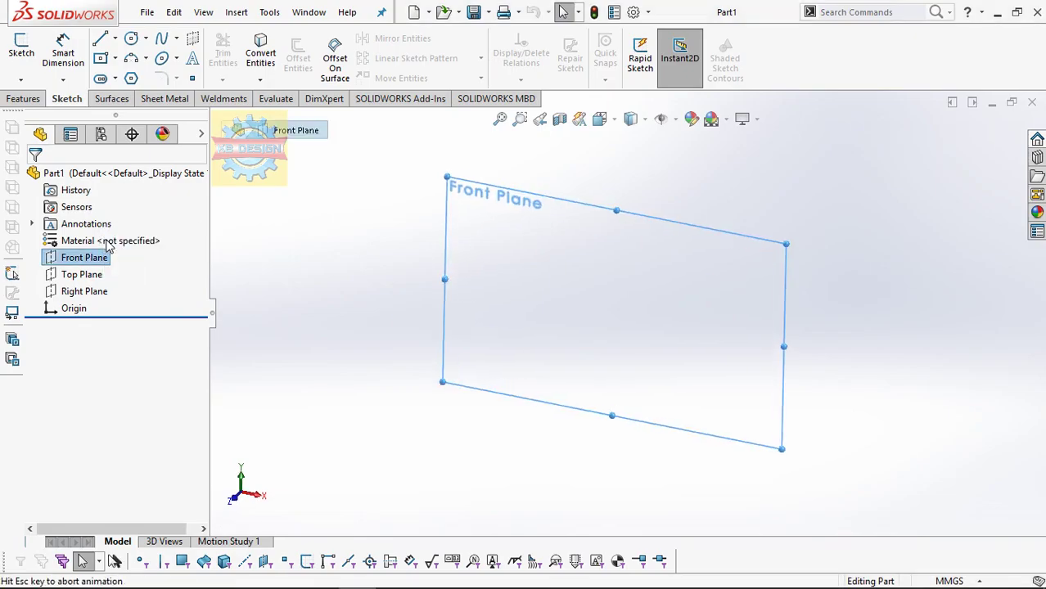
left_click(131, 39)
left_click(628, 311)
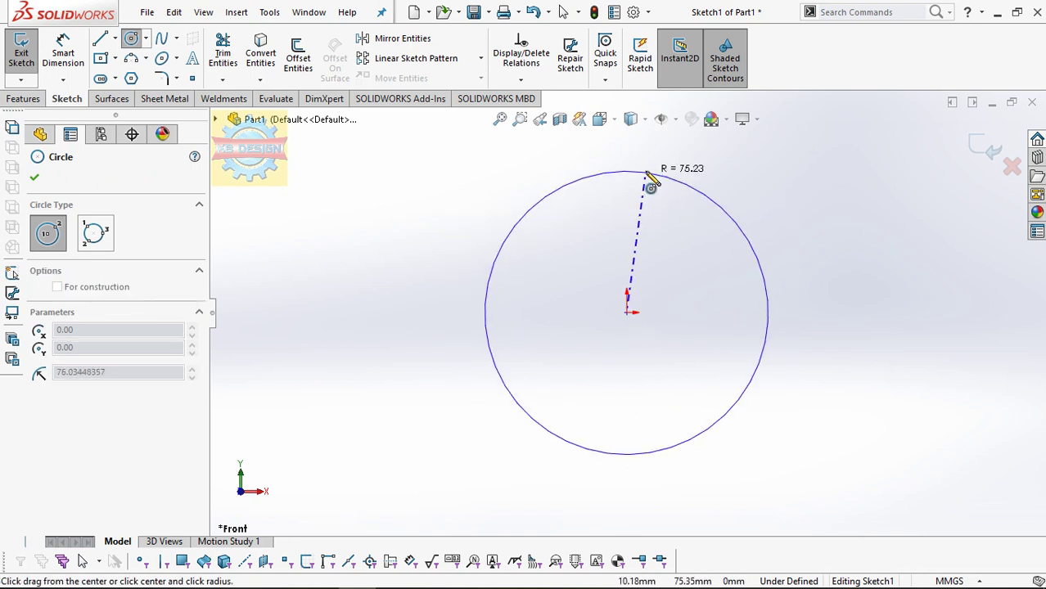
left_click(646, 176)
left_click(100, 39)
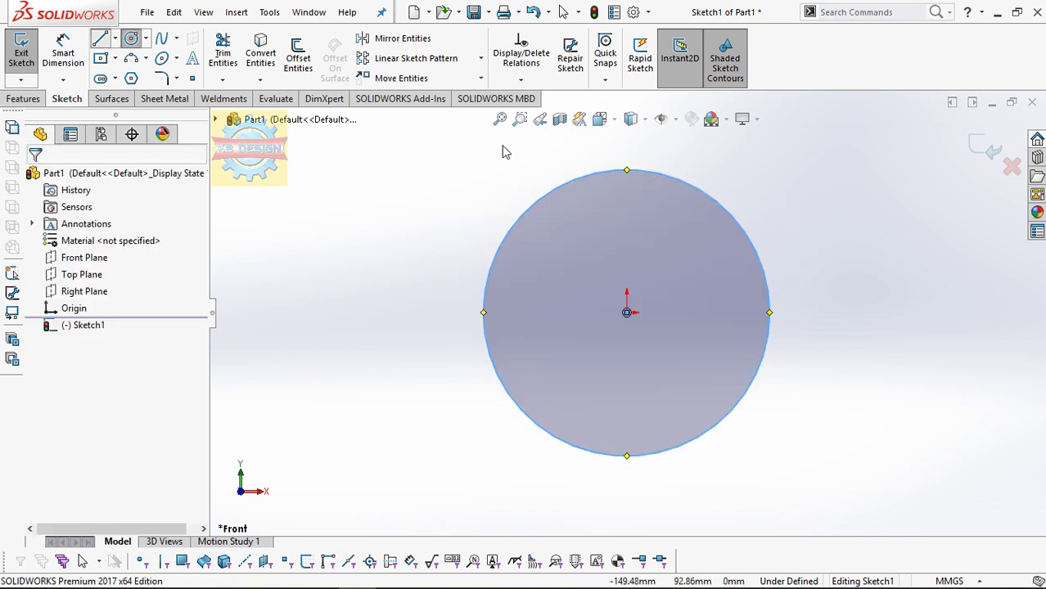
left_click(626, 170)
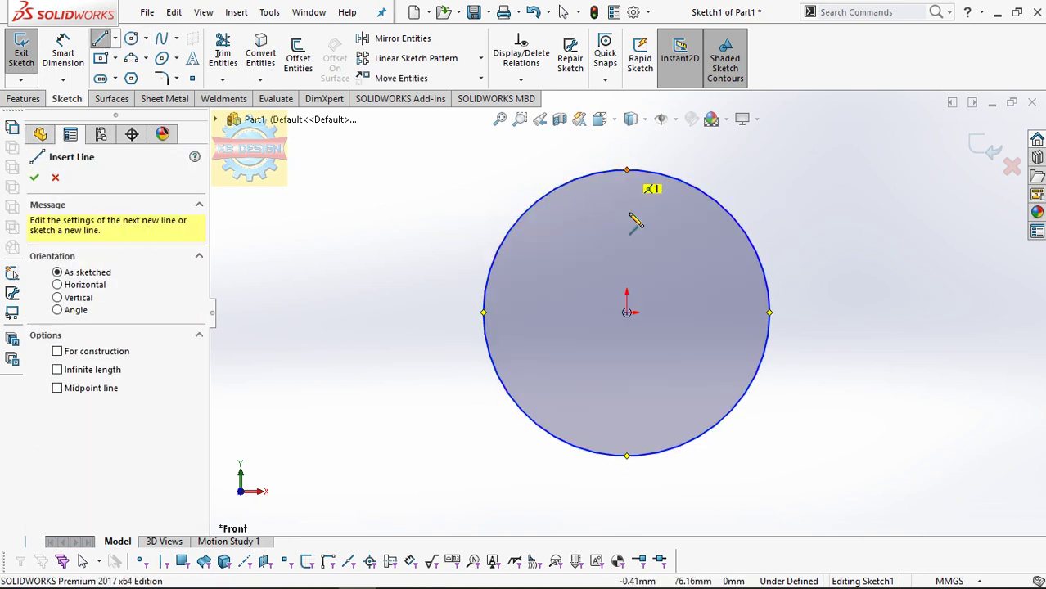
left_click(626, 456)
key("Escape")
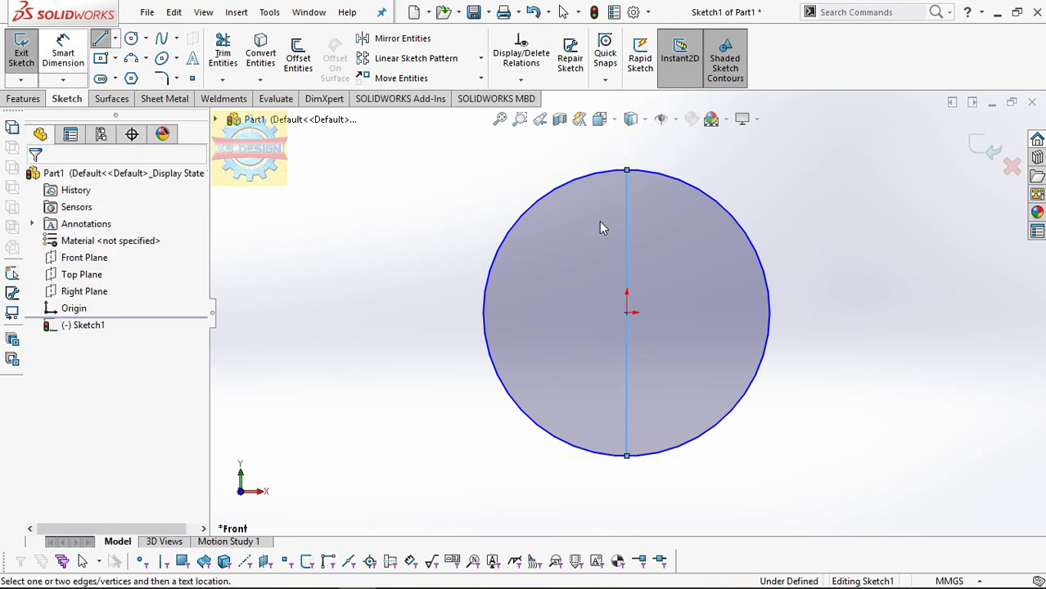
Step: Dimension the circle to 100 and trim away its right half
left_click(416, 272)
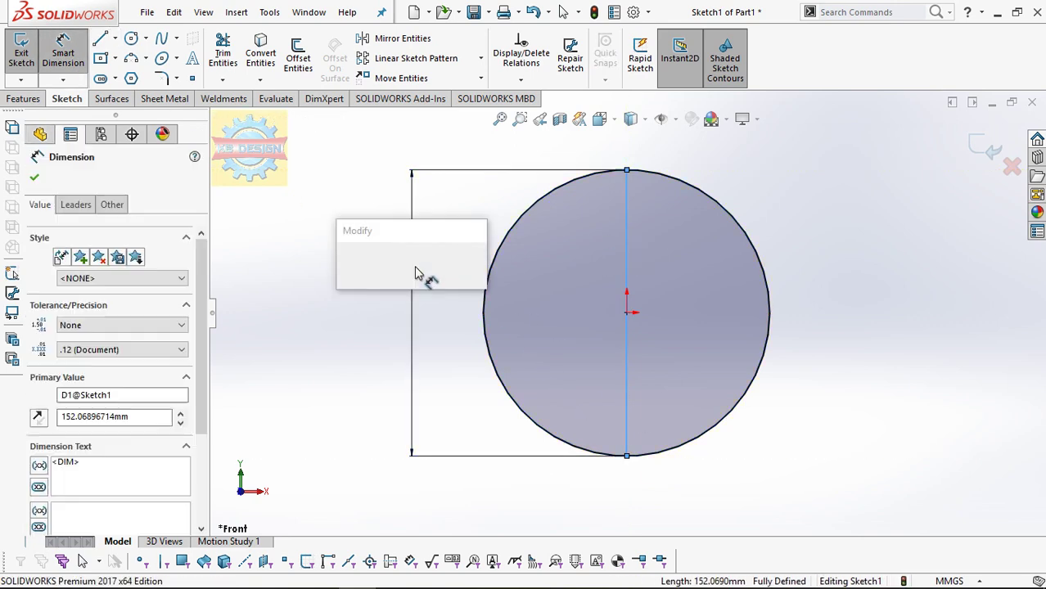
type("100")
key("Return")
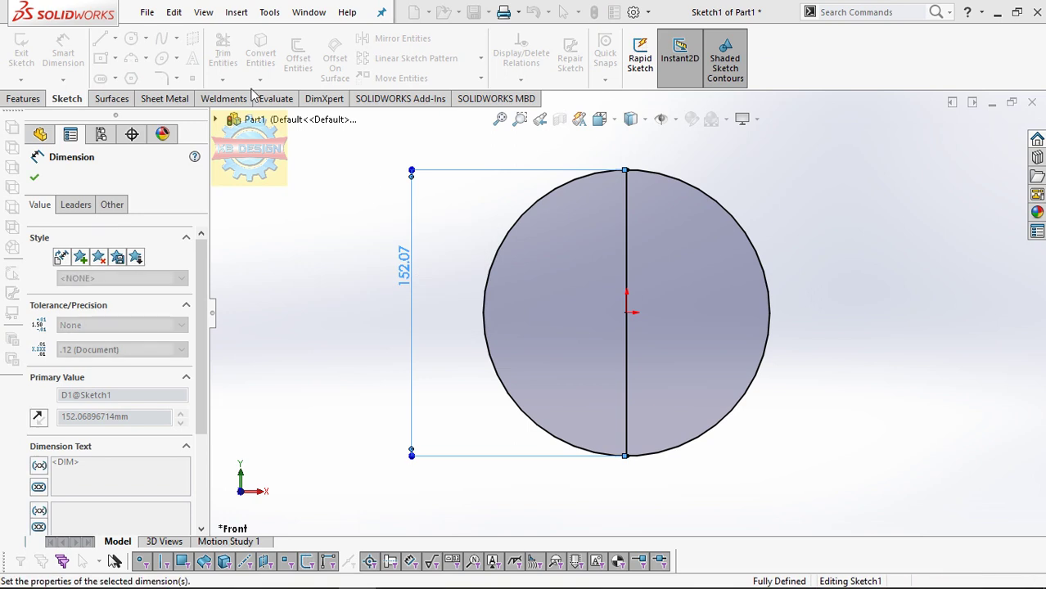
key("t")
left_click_drag(695, 239, 675, 247)
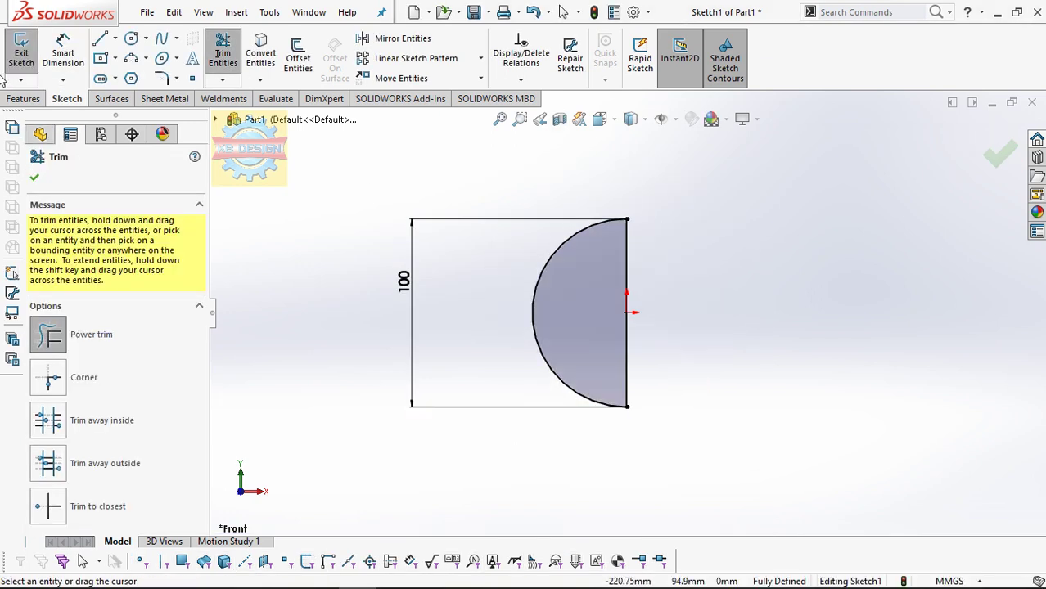
Step: Revolve the half-disc 360° around the vertical line into a sphere
left_click(23, 98)
left_click(75, 56)
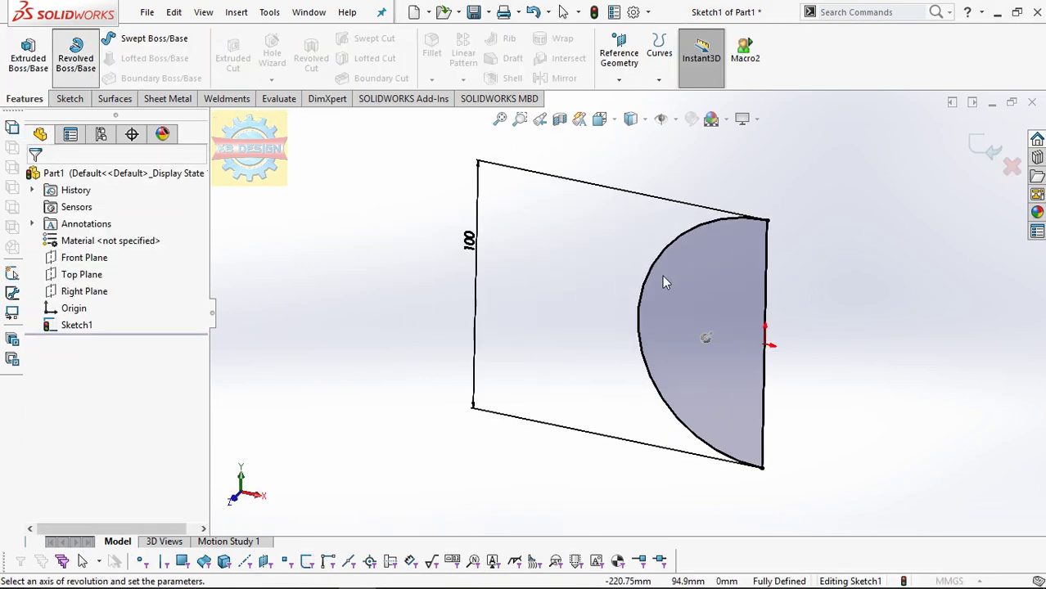
left_click(791, 305)
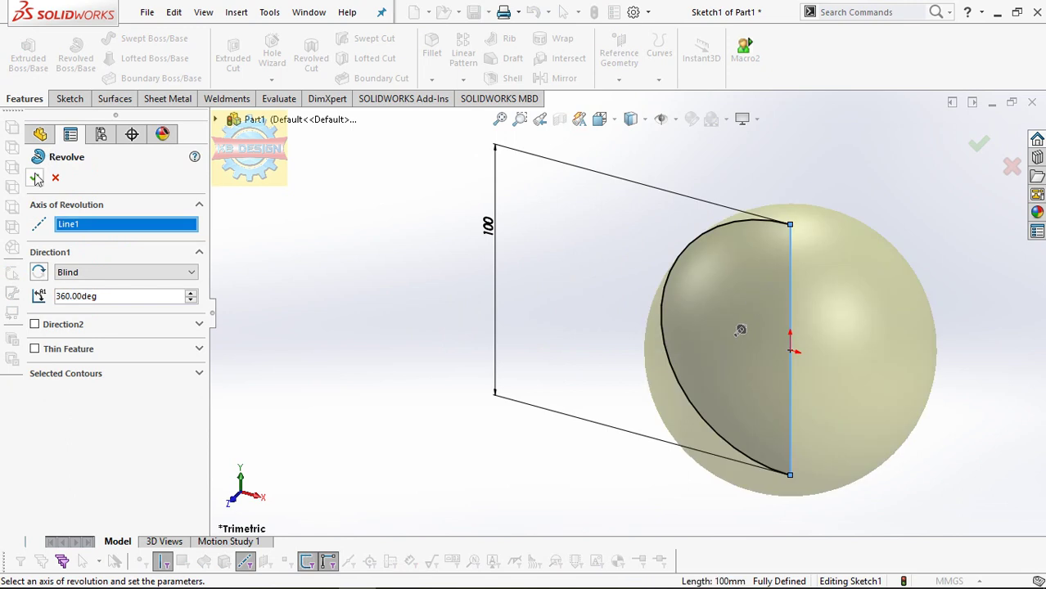
left_click(36, 179)
Step: Create Plane1 offset 50 mm from the Front Plane
left_click(91, 261)
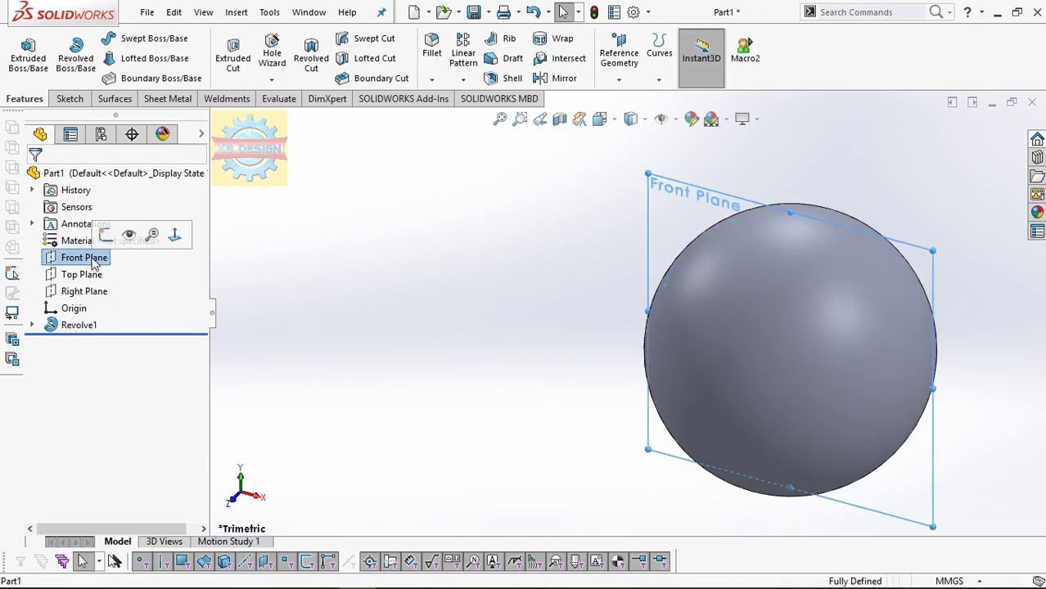
left_click(616, 76)
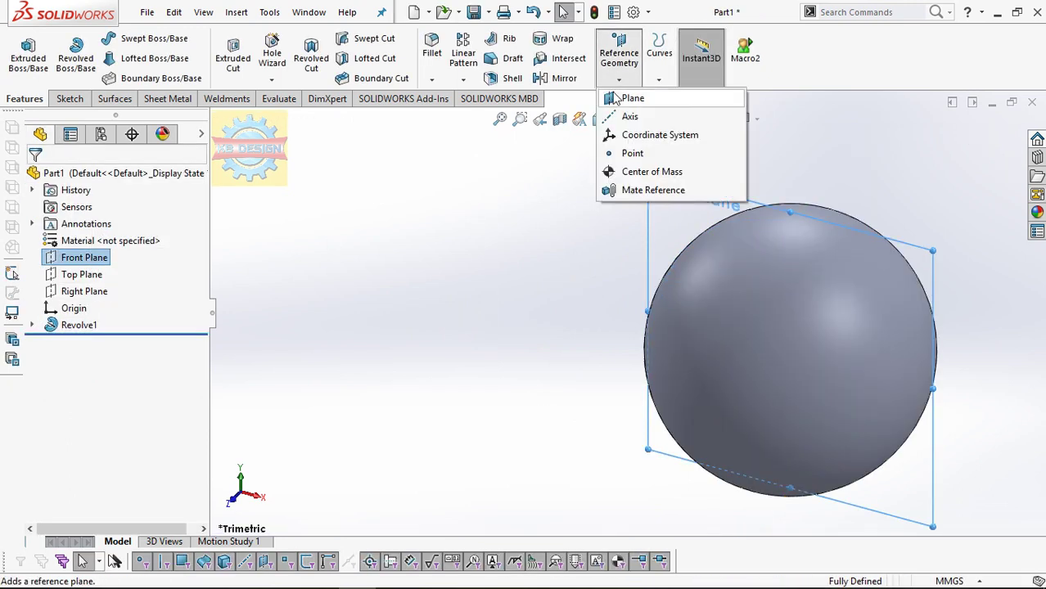
left_click(627, 98)
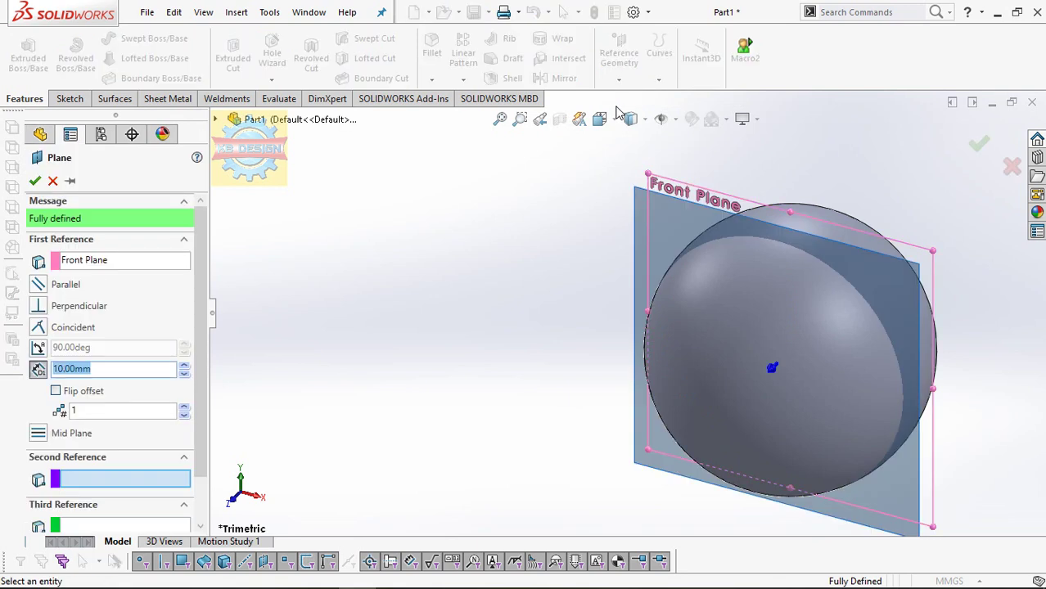
type("50")
key("Return")
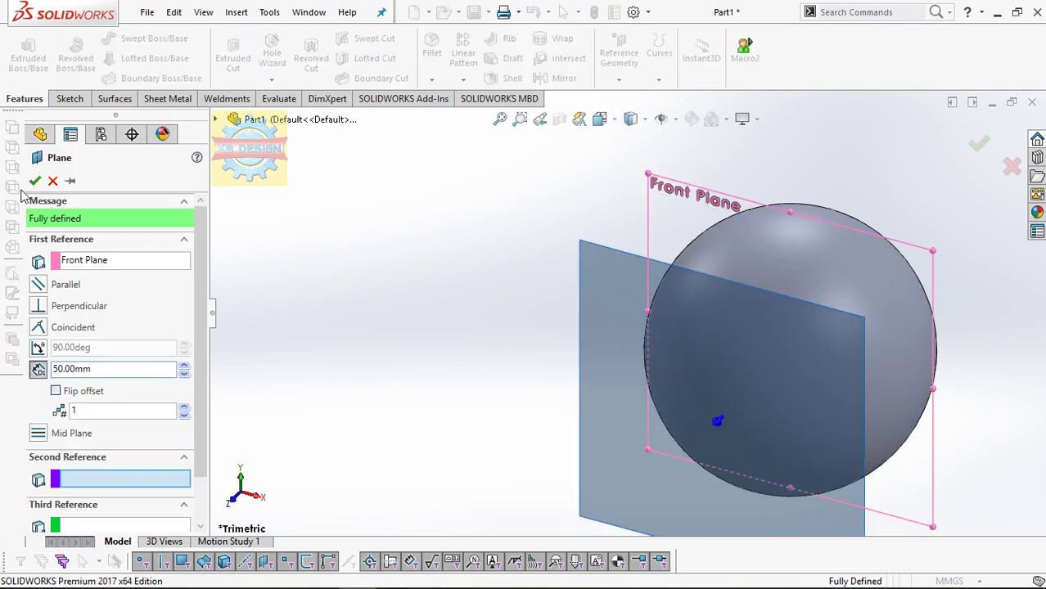
left_click(35, 182)
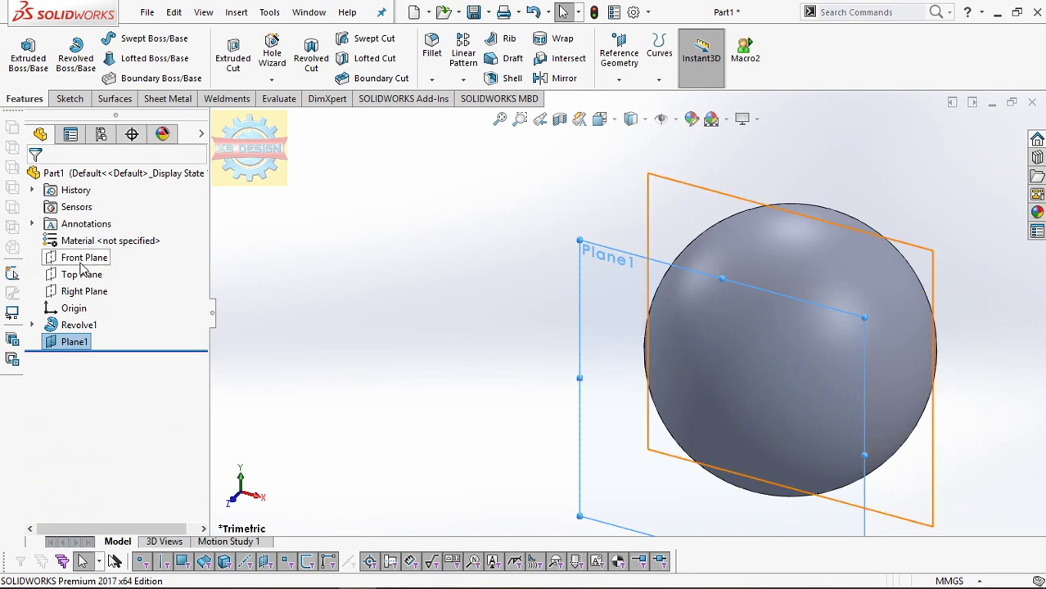
Step: Sketch a 35 mm diameter circle centred on the origin on Plane1
left_click(69, 100)
left_click(22, 51)
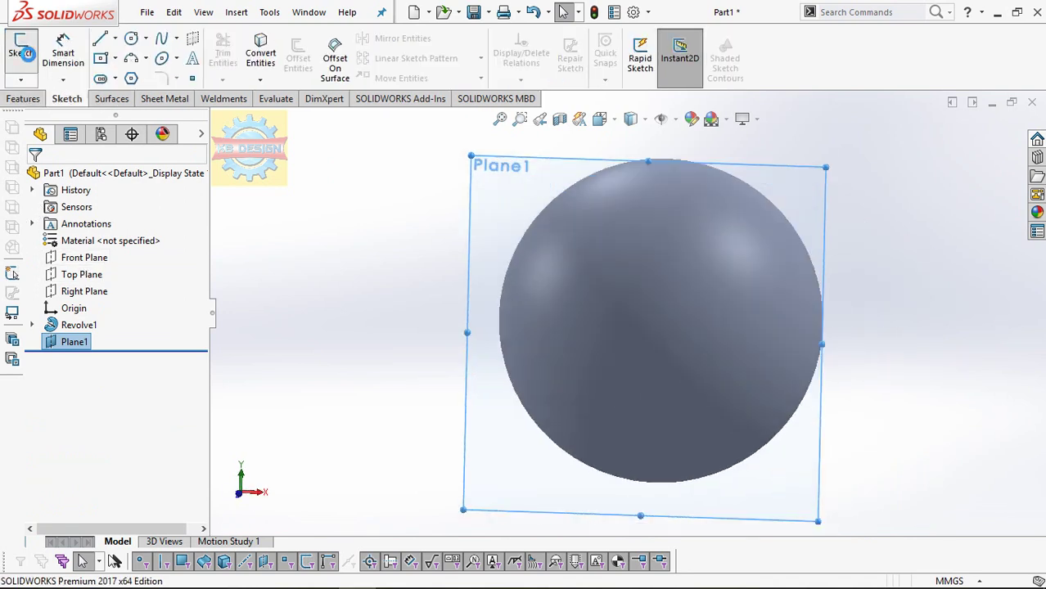
left_click(130, 40)
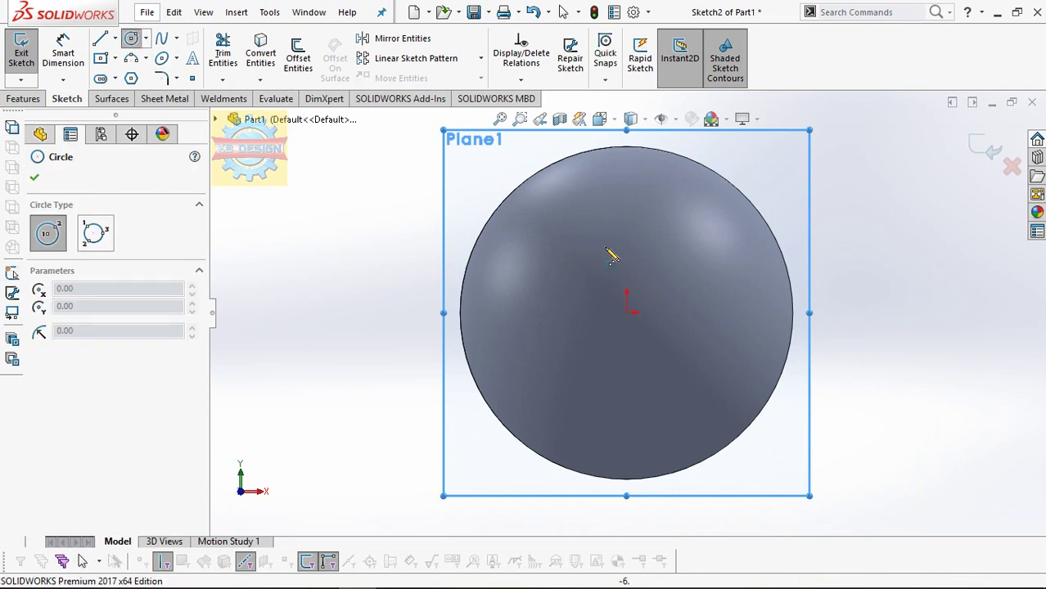
left_click(626, 313)
left_click(644, 265)
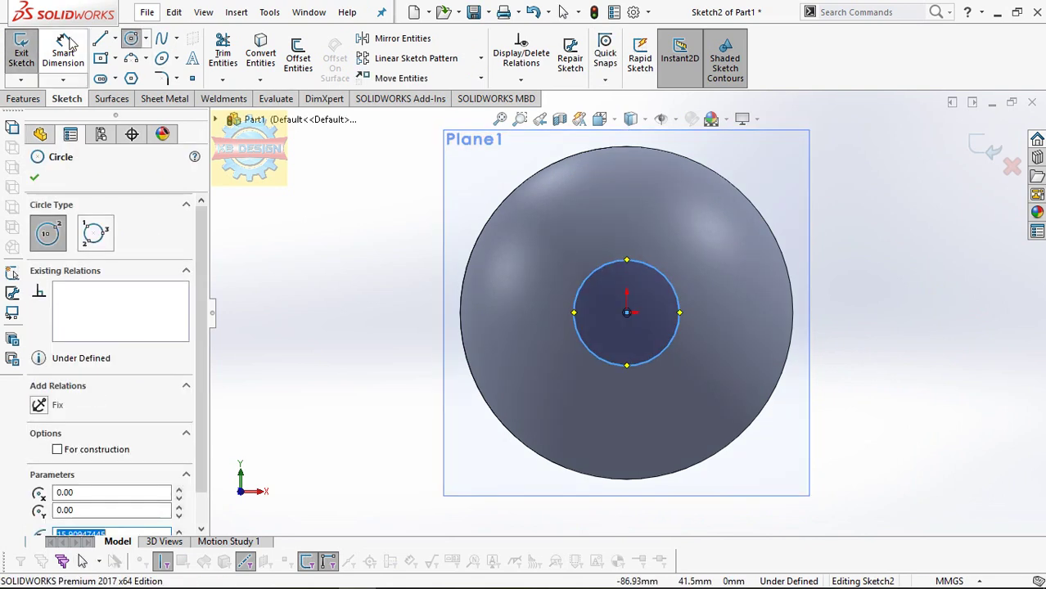
key("Escape")
key("d")
left_click(660, 272)
left_click(744, 324)
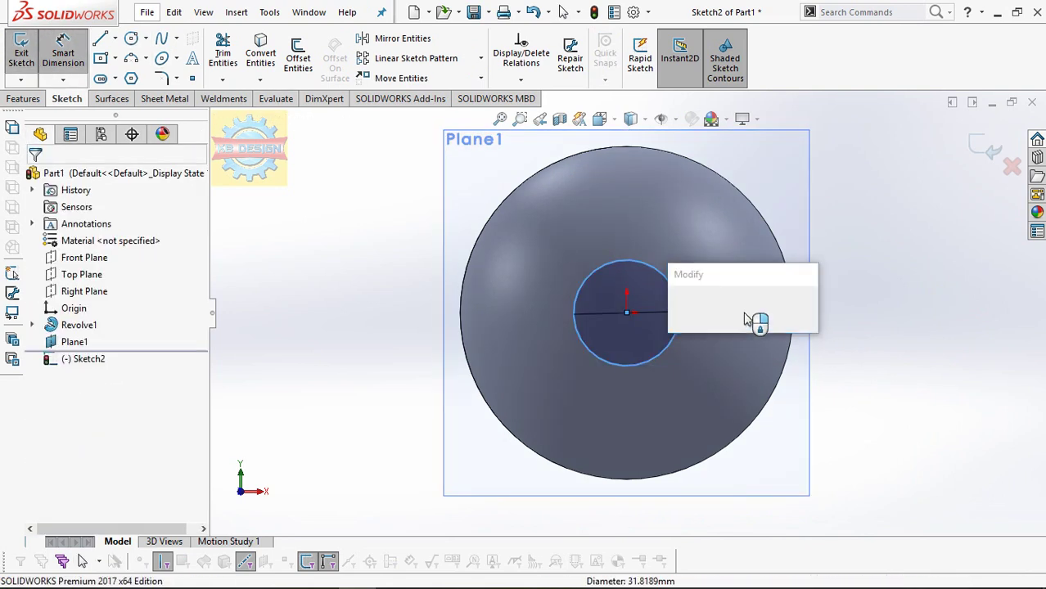
type("35")
key("Return")
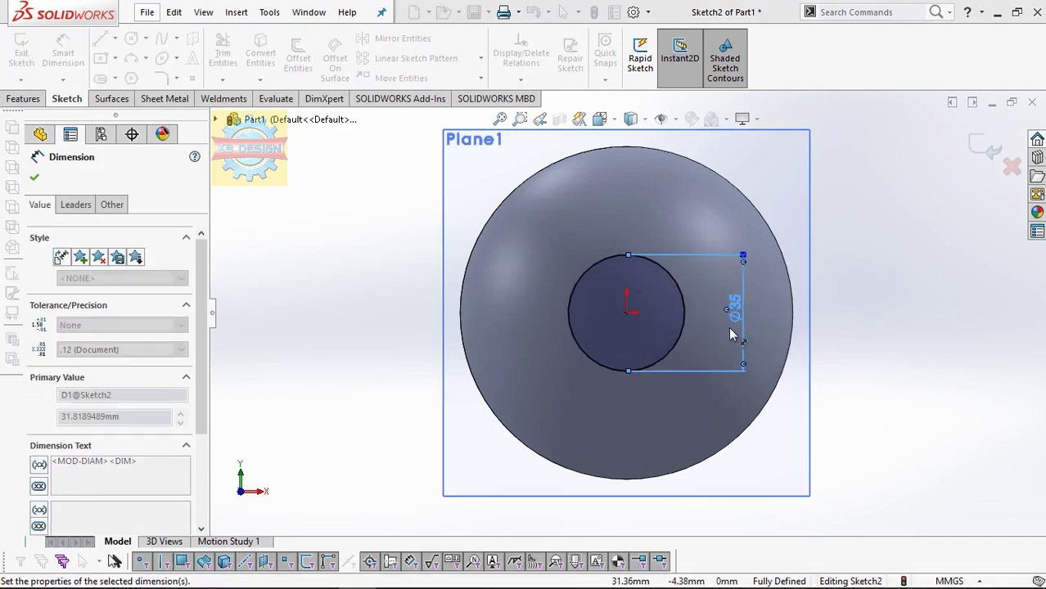
Step: Extrude-cut the 35 mm circle 5 mm deep into the sphere
left_click(23, 98)
left_click(232, 58)
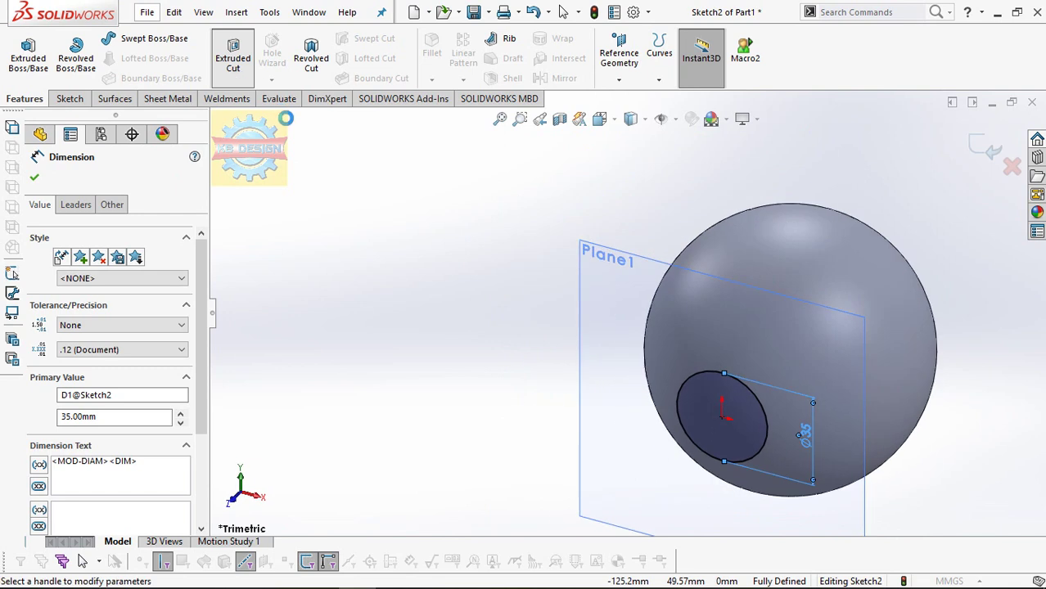
type("5.00mm")
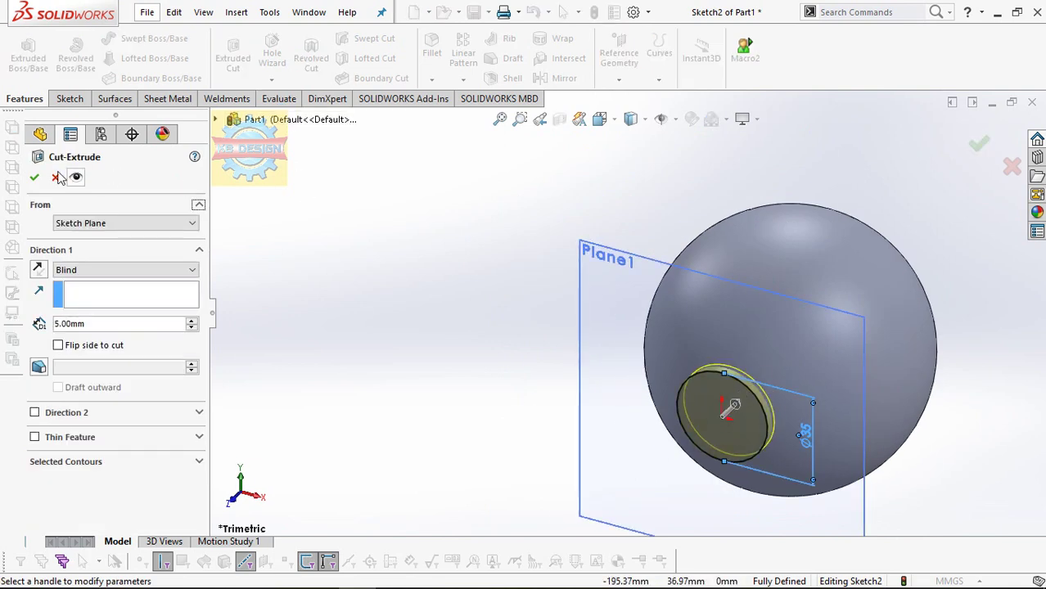
left_click(34, 176)
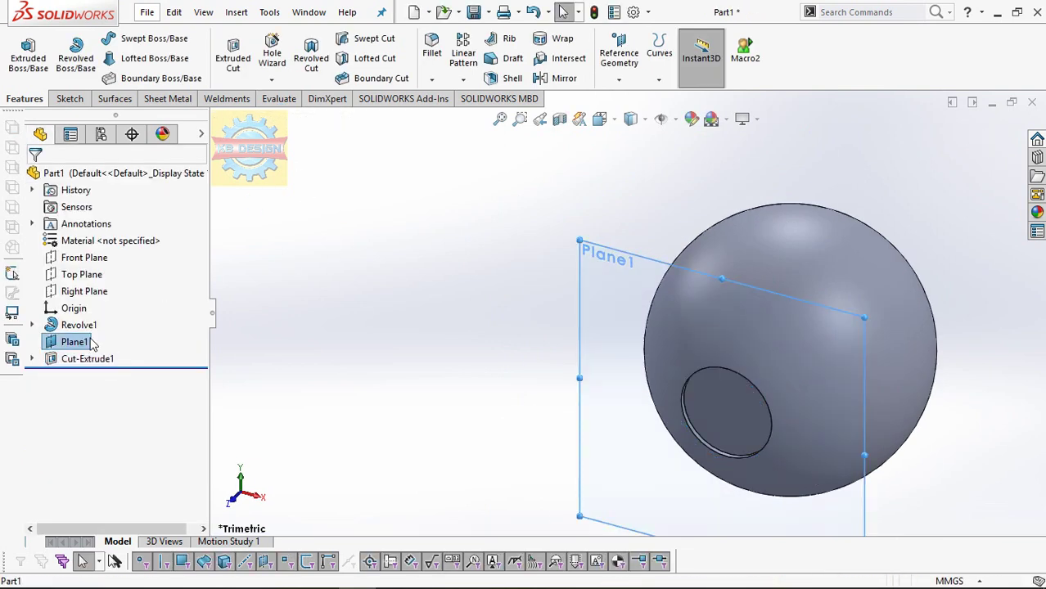
Step: Start a sketch on the Top Plane, abandoning a perimeter-circle attempt
left_click(123, 326)
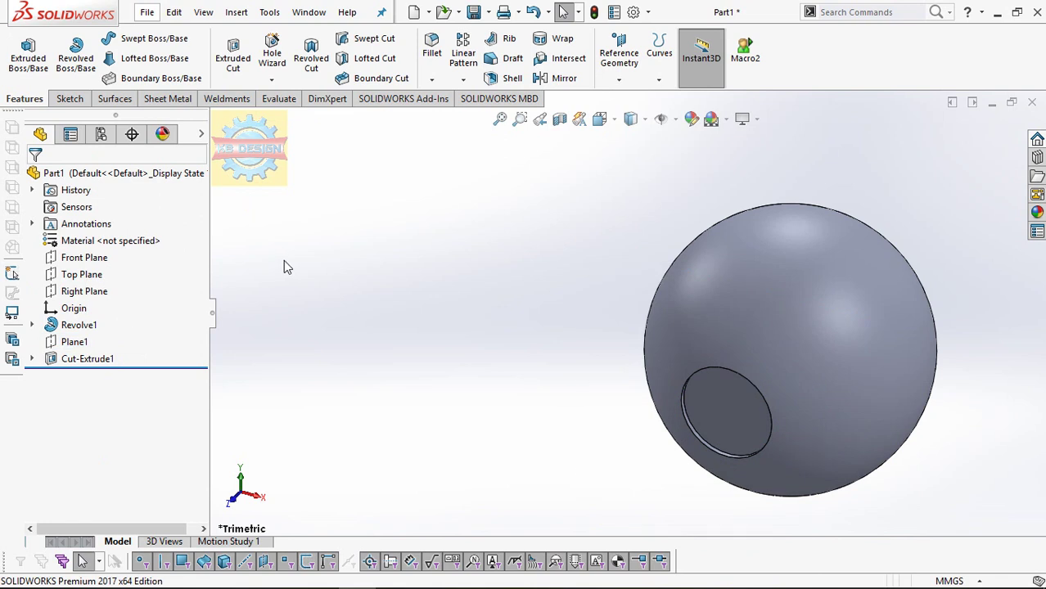
left_click(82, 274)
left_click(77, 245)
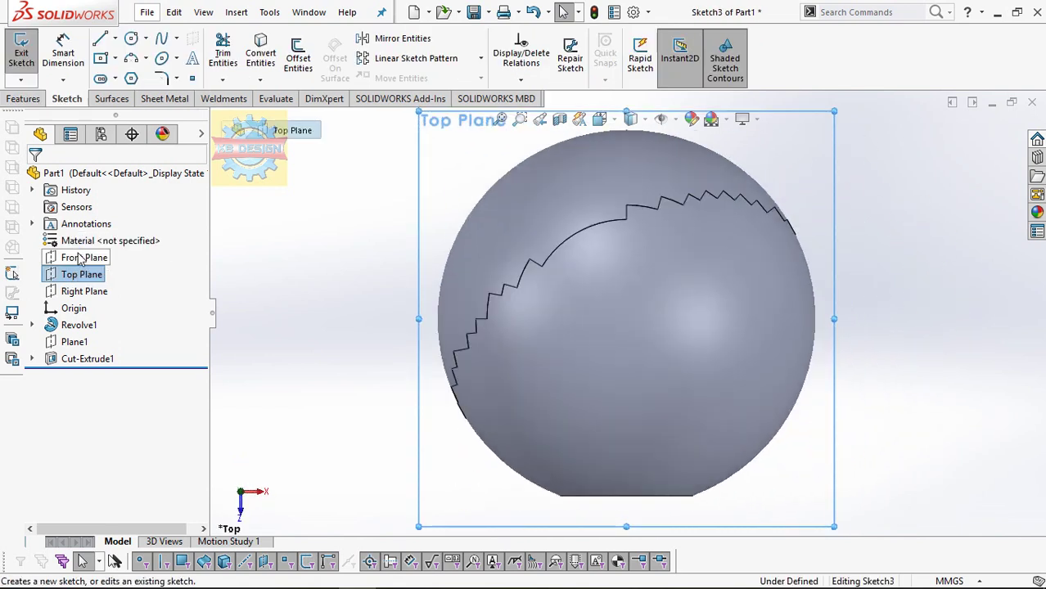
left_click(528, 226)
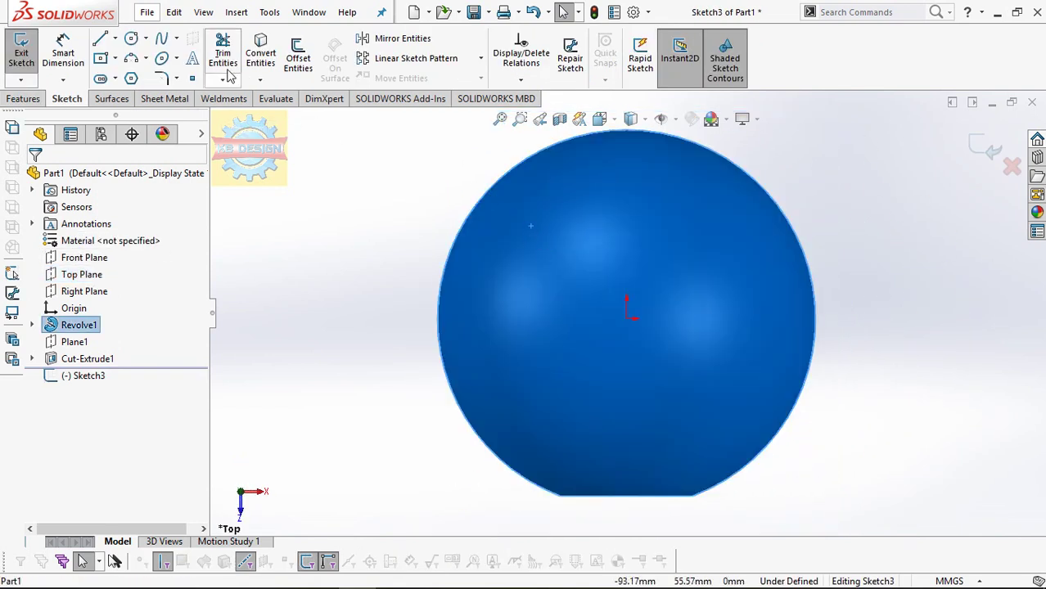
left_click(145, 39)
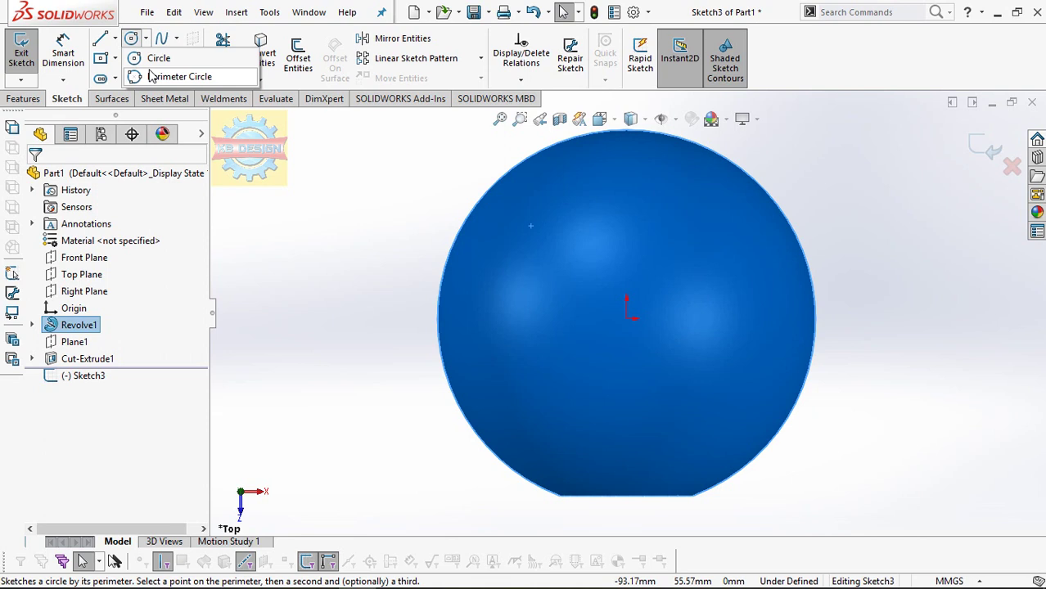
left_click(152, 77)
left_click(626, 318)
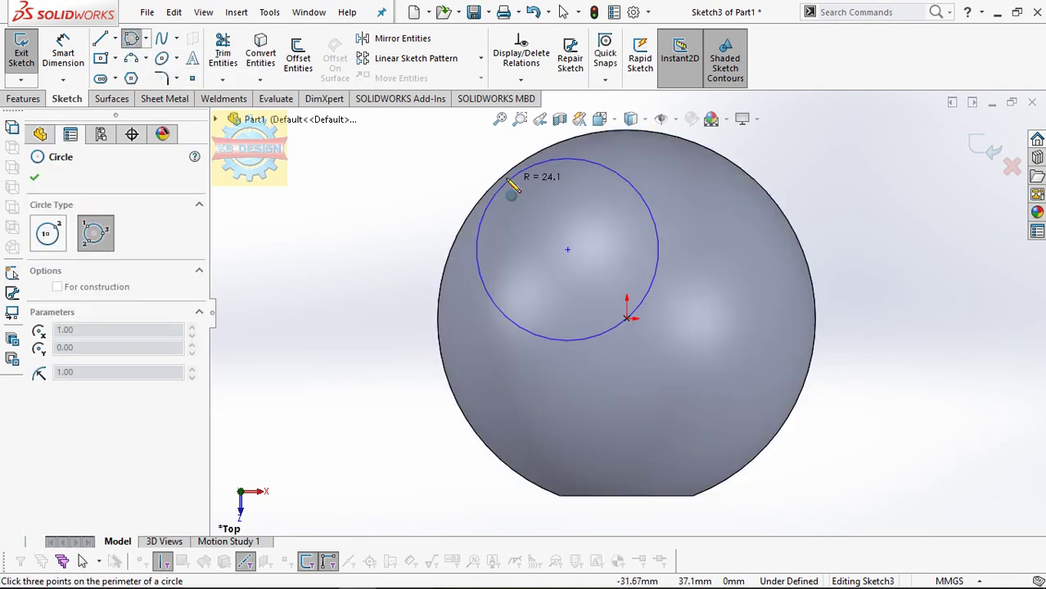
key("Escape")
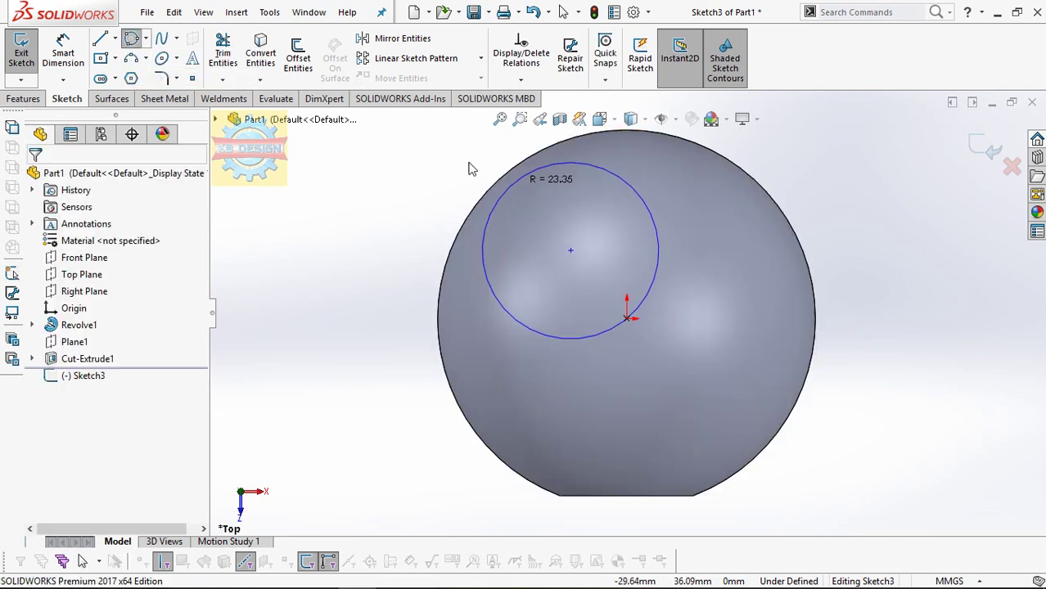
Step: Draw a 50 mm radius circle at the origin matching the sphere's outline
left_click(147, 39)
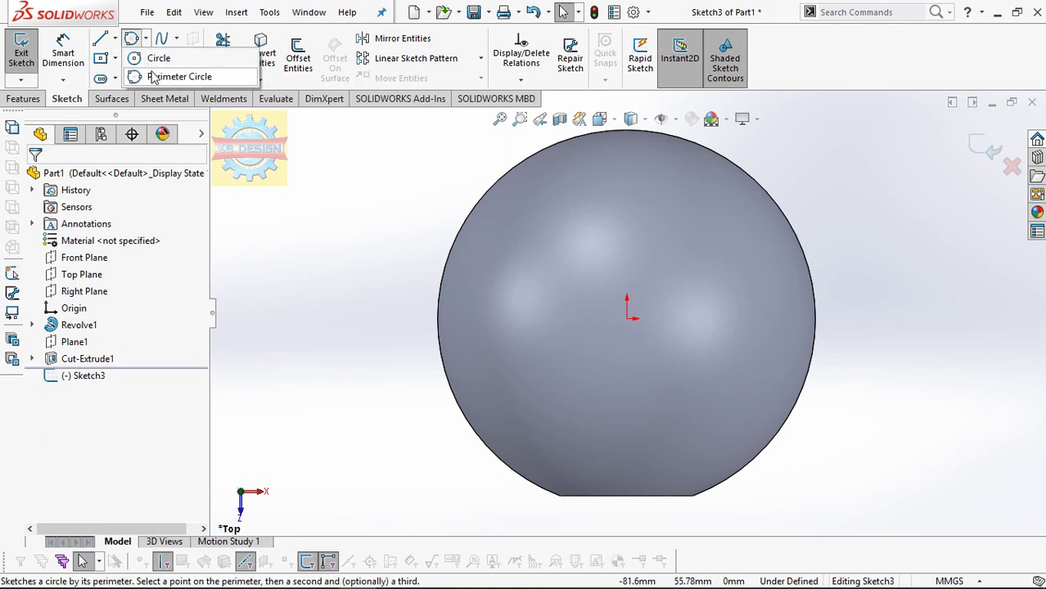
left_click(151, 55)
left_click(627, 319)
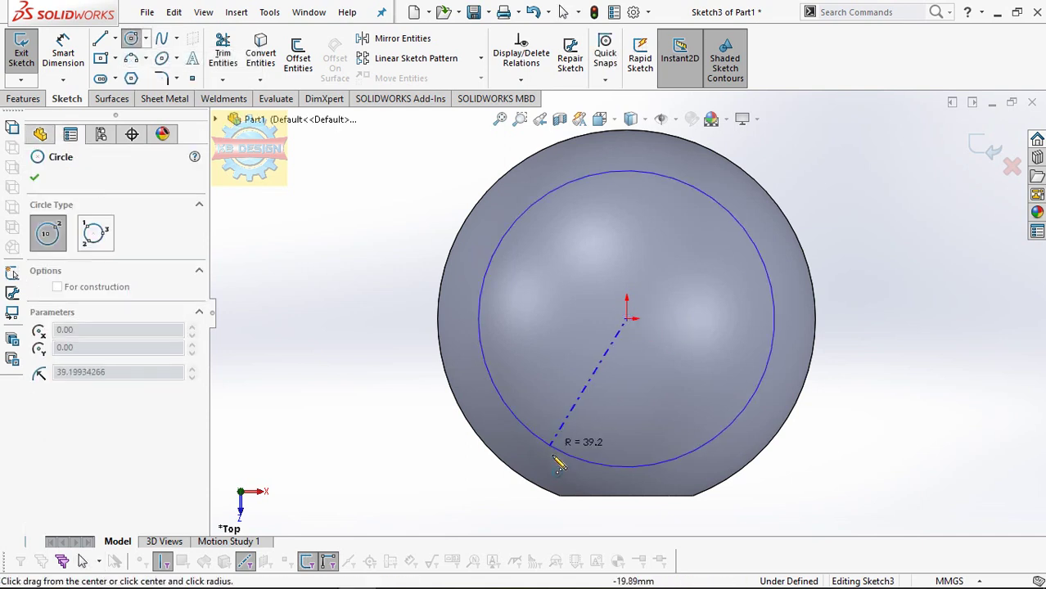
left_click(567, 509)
key("Escape")
Step: Offset the outline circle 2 mm inward with Reverse checked
left_click(295, 53)
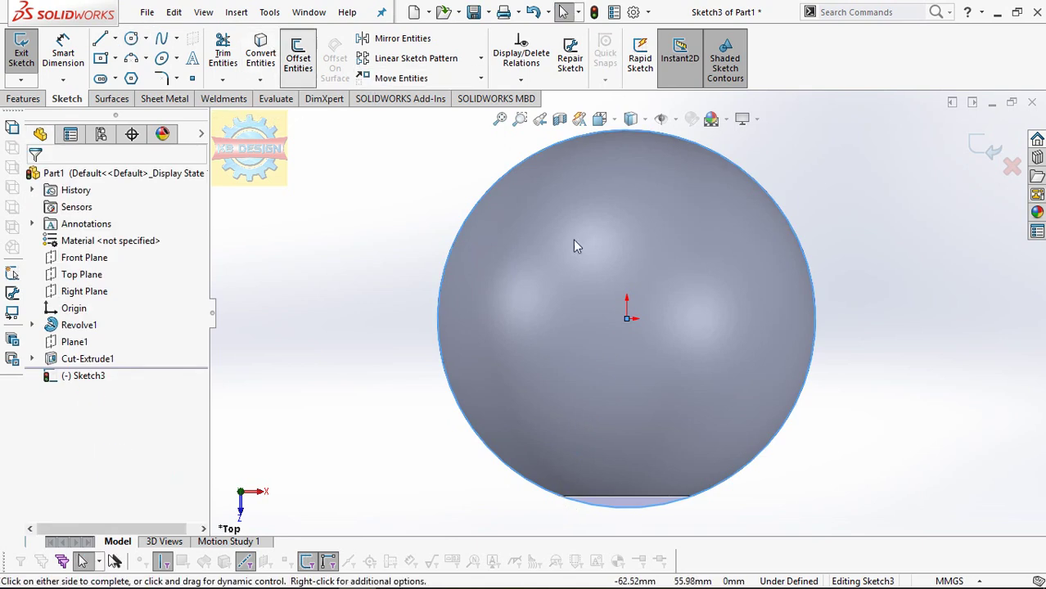
type("2")
left_click(60, 257)
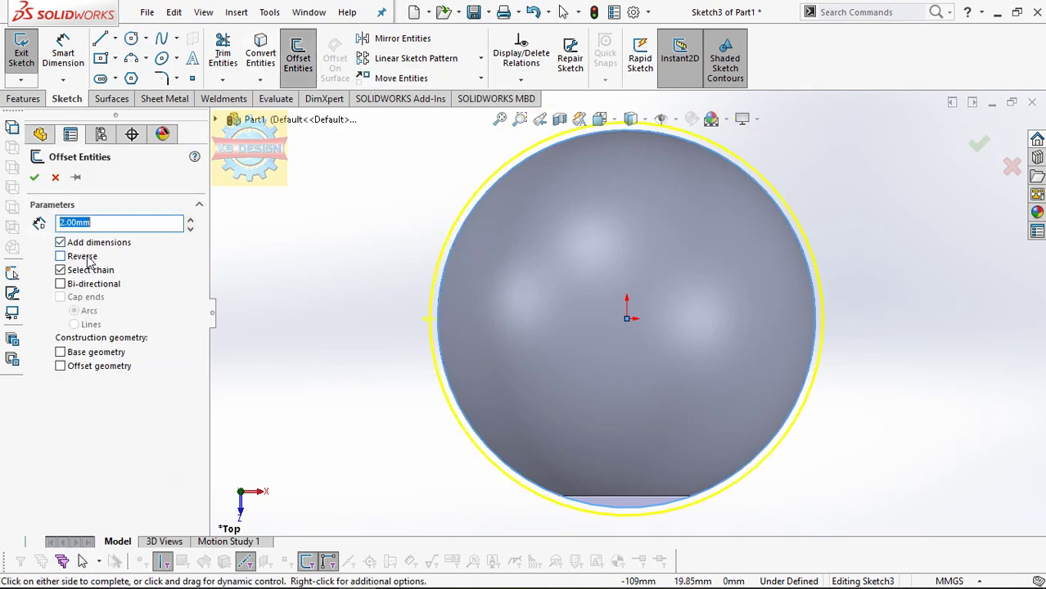
left_click(34, 179)
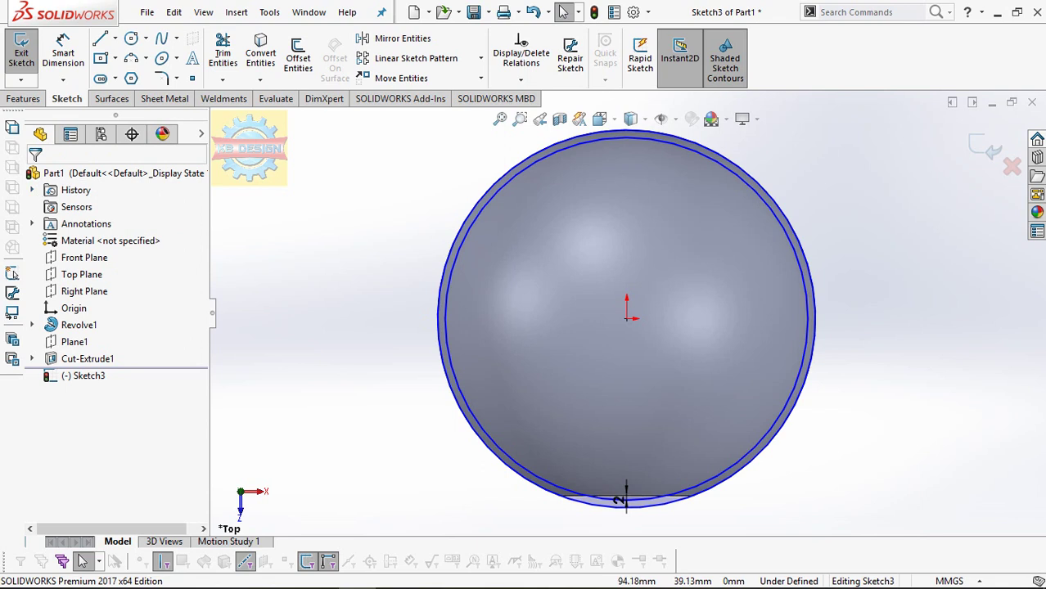
left_click(23, 98)
Step: Extrude-cut the ring sketch 6 mm with a Mid Plane end condition
left_click(235, 62)
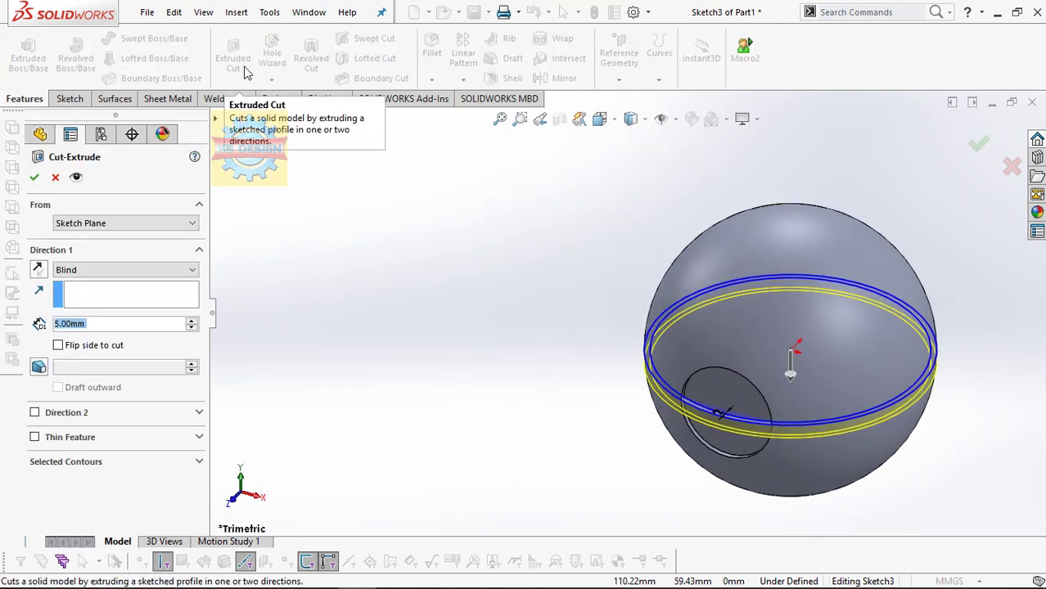
type("6")
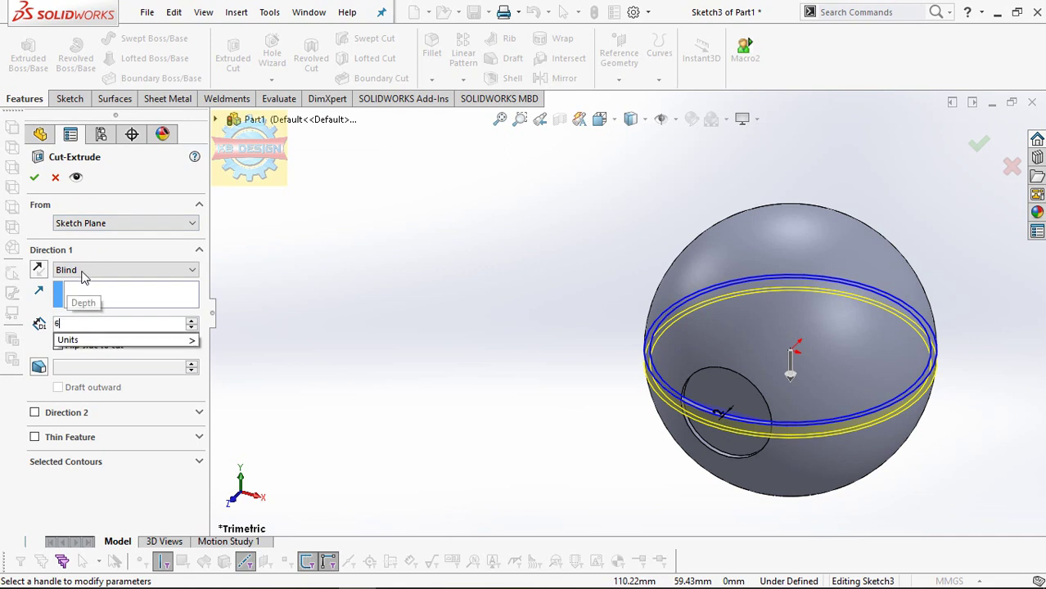
key("Return")
left_click(74, 277)
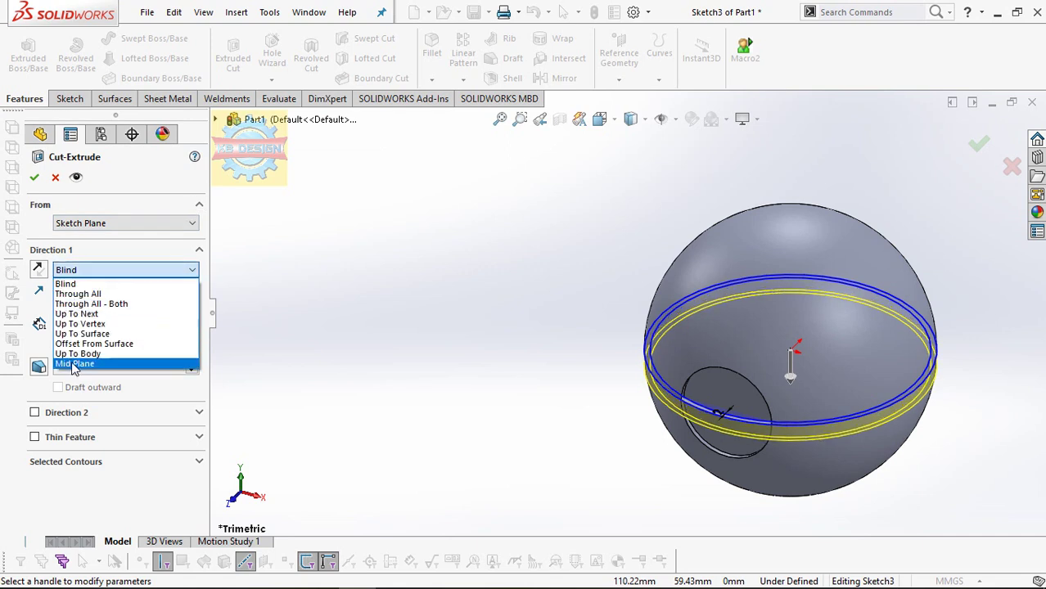
left_click(76, 364)
left_click(35, 179)
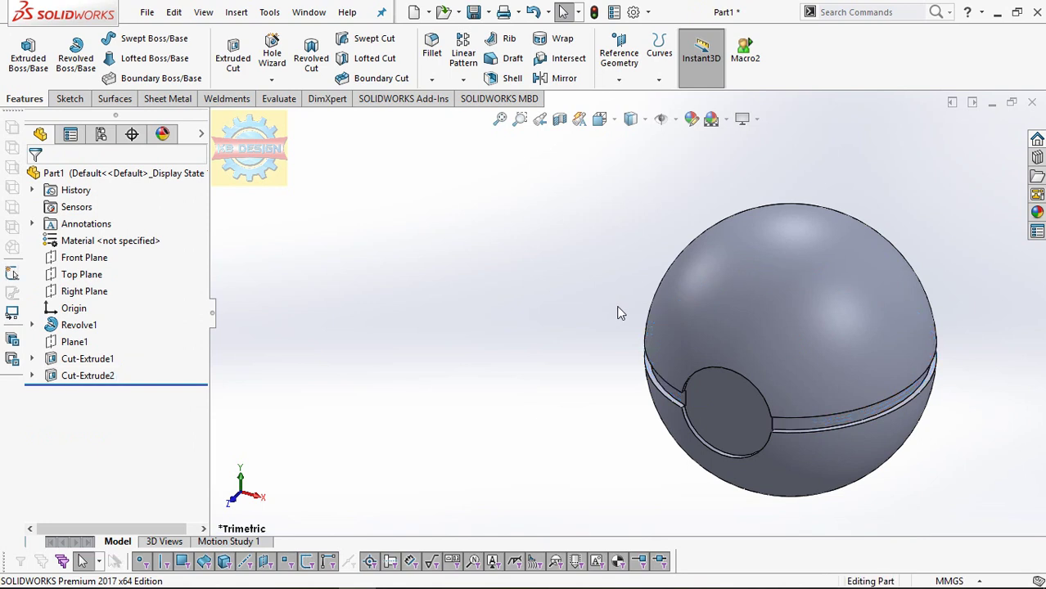
Step: Sketch a 29 mm diameter circle at the origin on the front circular face
left_click(739, 416)
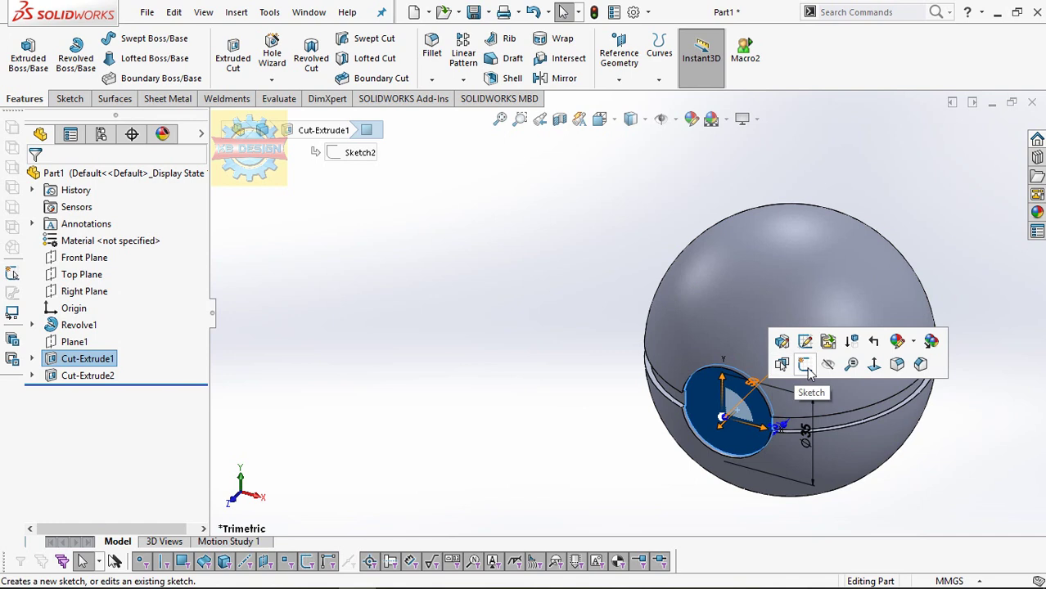
left_click(805, 368)
left_click(131, 39)
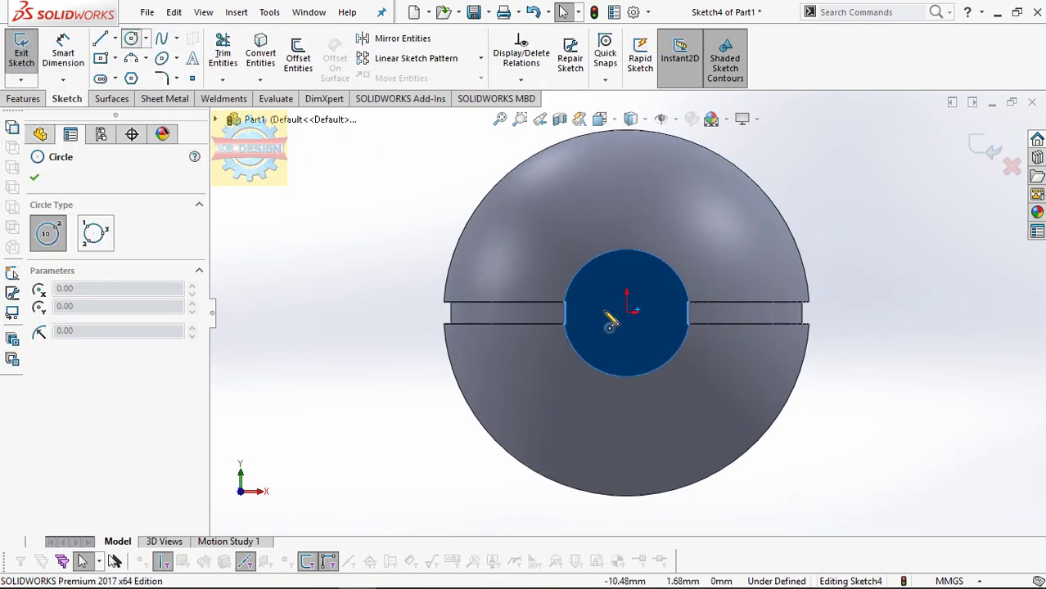
left_click(626, 312)
left_click(658, 280)
left_click(63, 49)
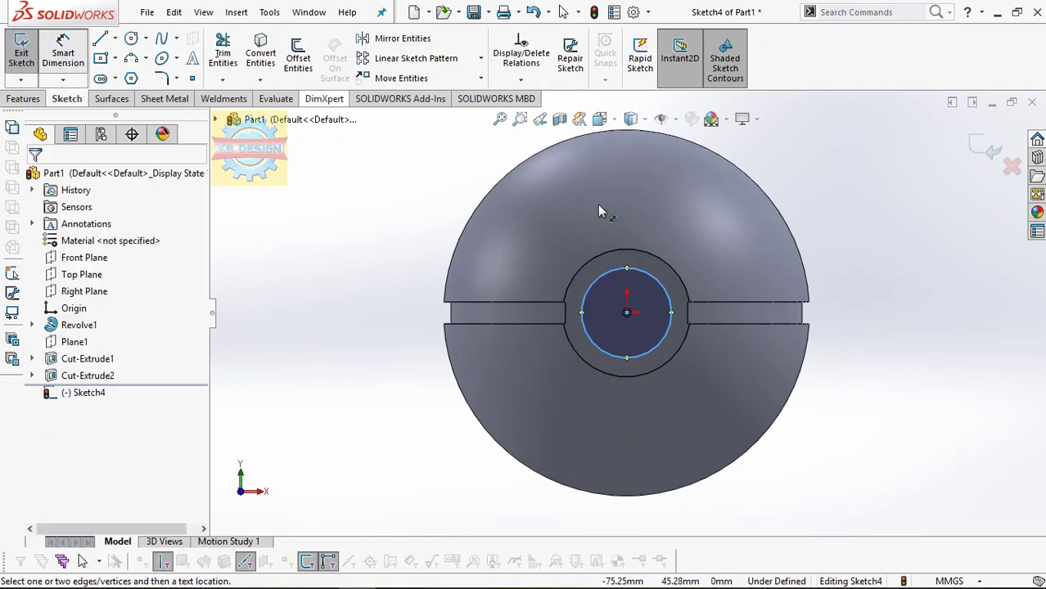
left_click(620, 269)
left_click(659, 224)
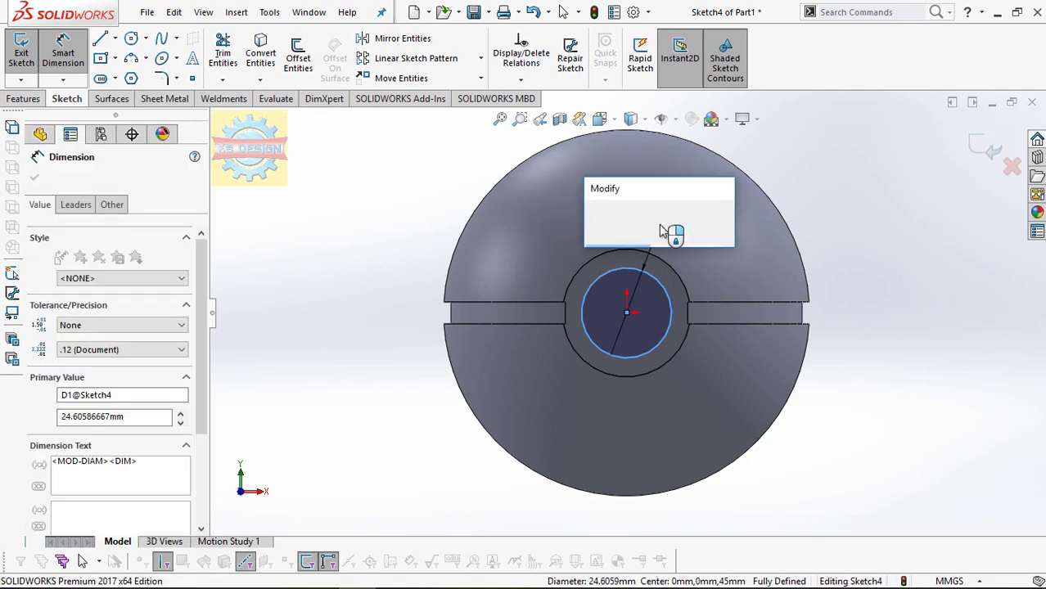
type("29")
left_click(594, 221)
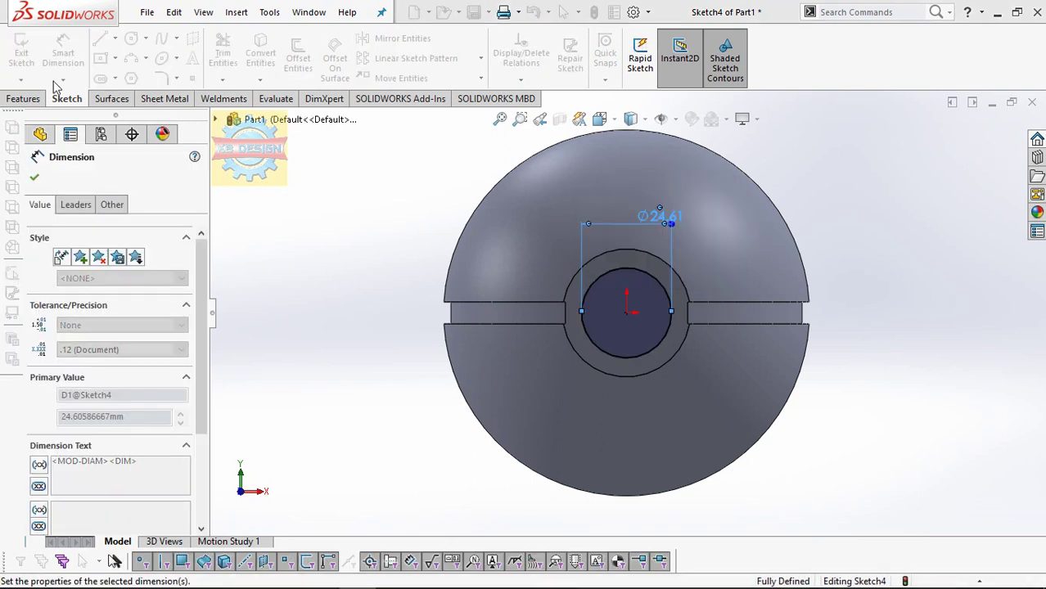
Step: Extrude the 29 mm circle 2 mm, then face the raised disc head-on
left_click(23, 98)
left_click(27, 59)
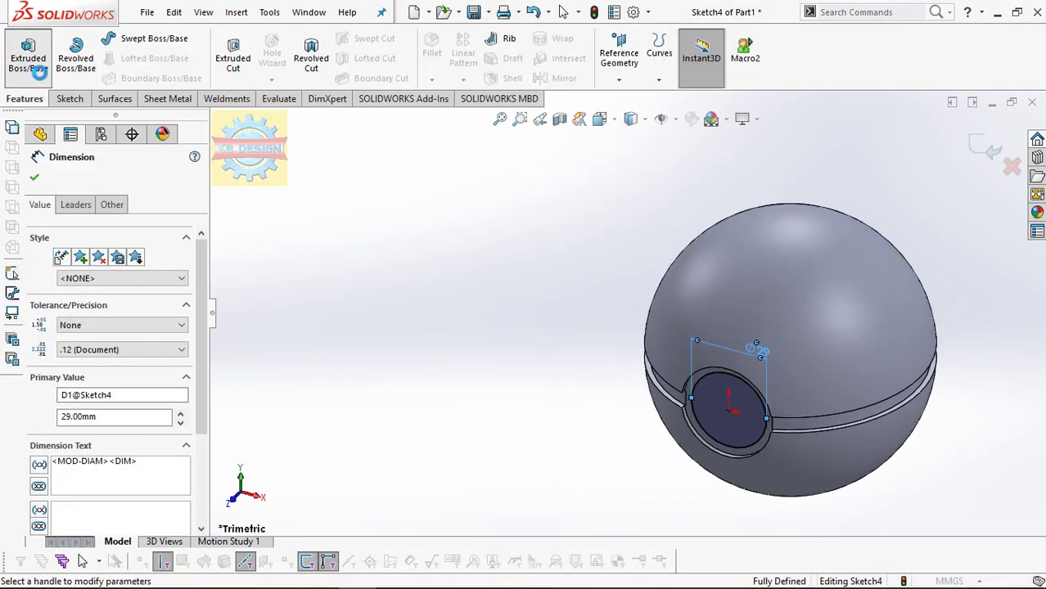
type("2")
key("Return")
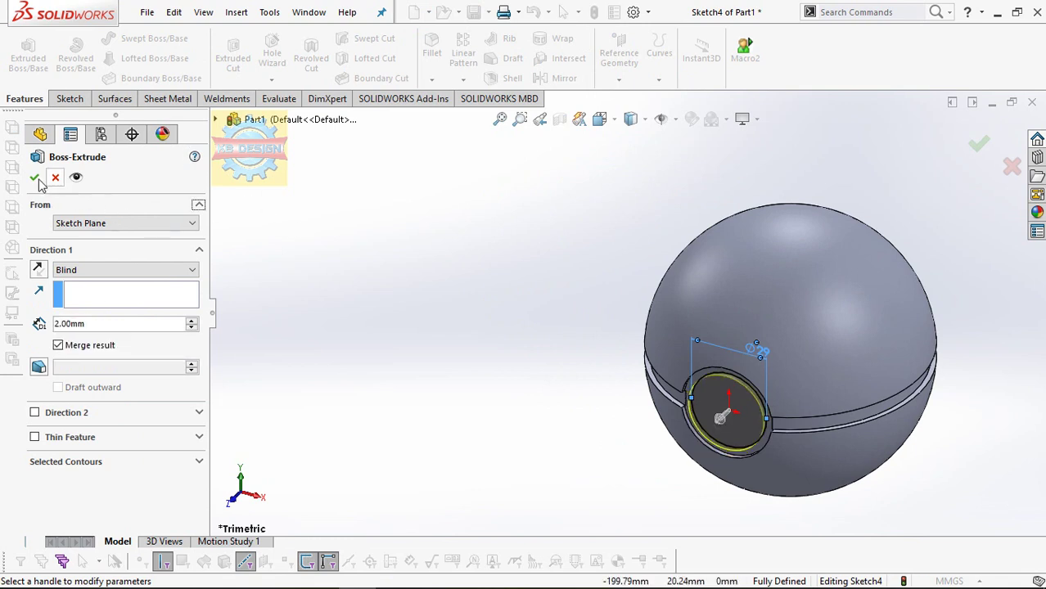
left_click(34, 177)
left_click(729, 408)
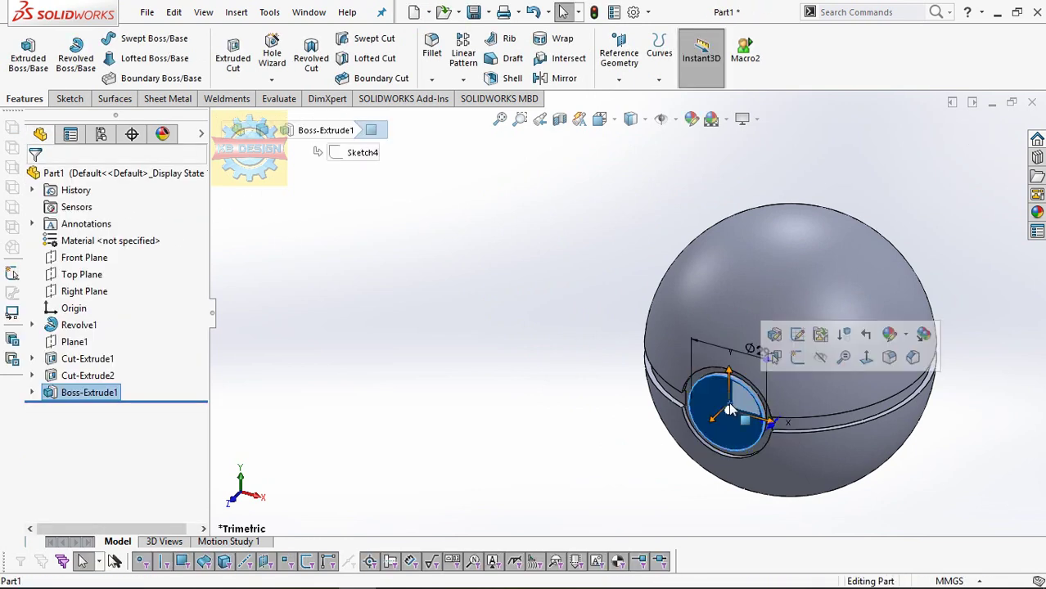
left_click(798, 358)
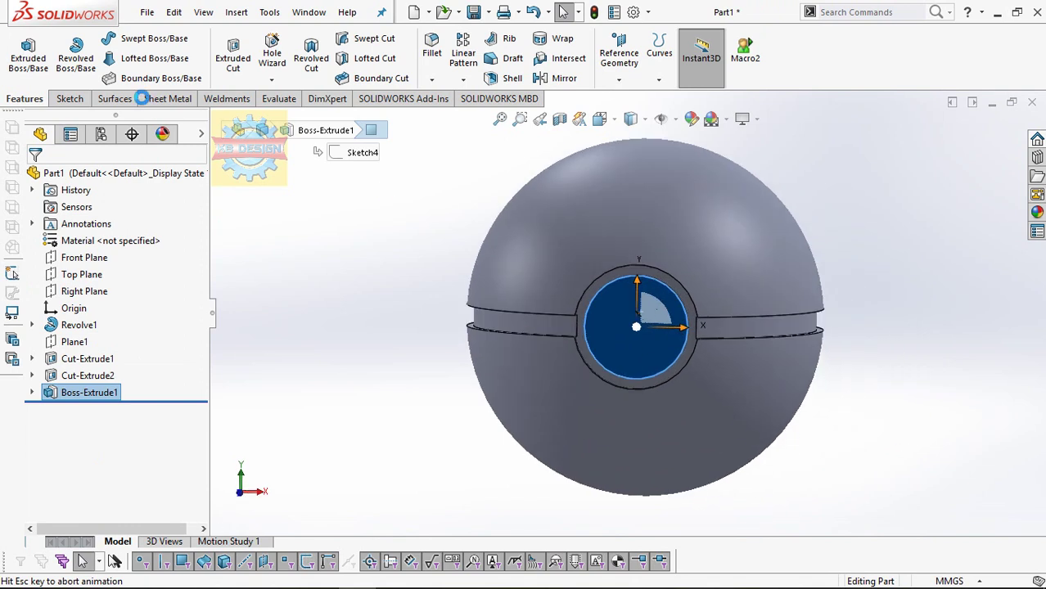
Step: Sketch a 25 mm diameter circle centred on the disc
key("c")
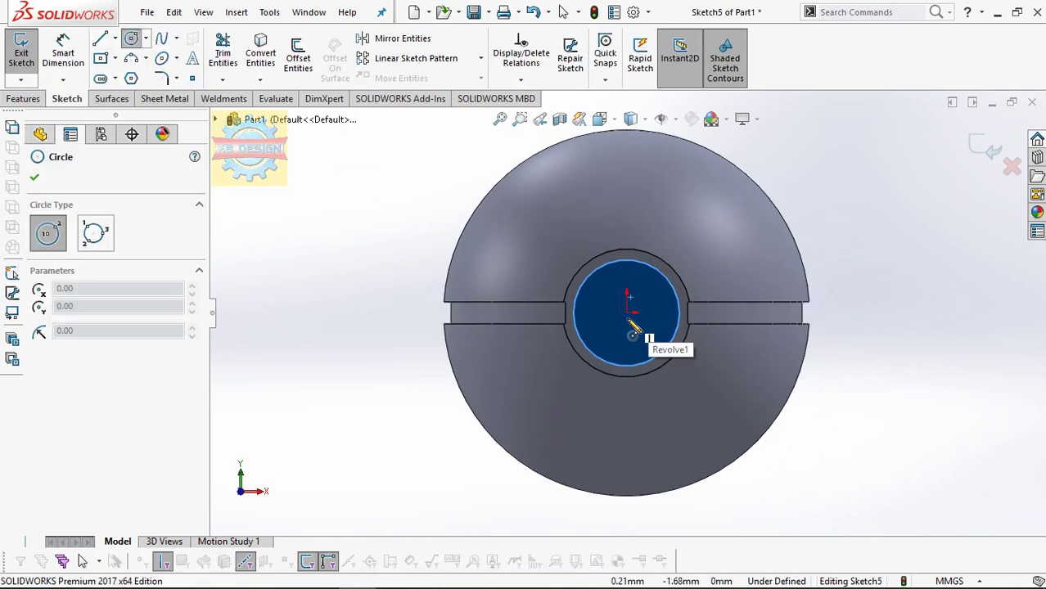
left_click(627, 312)
left_click(640, 292)
key("d")
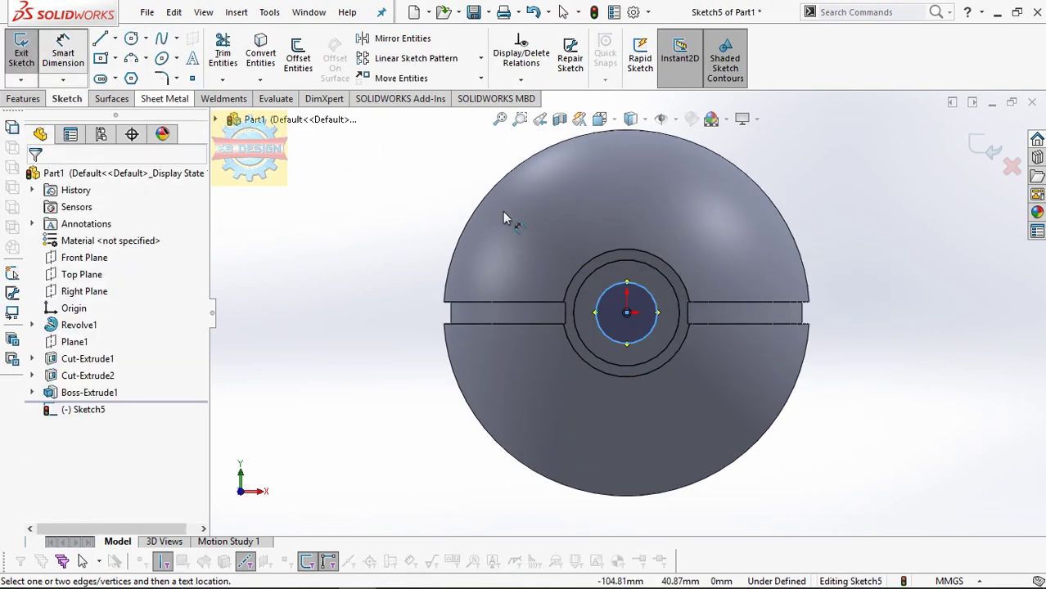
left_click(648, 286)
left_click(673, 231)
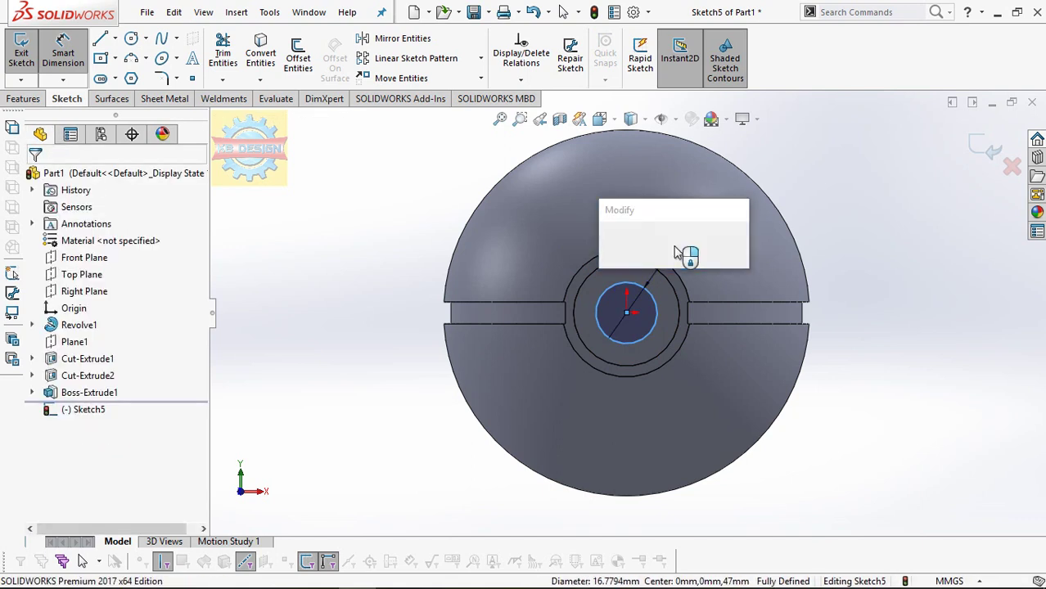
key("Return")
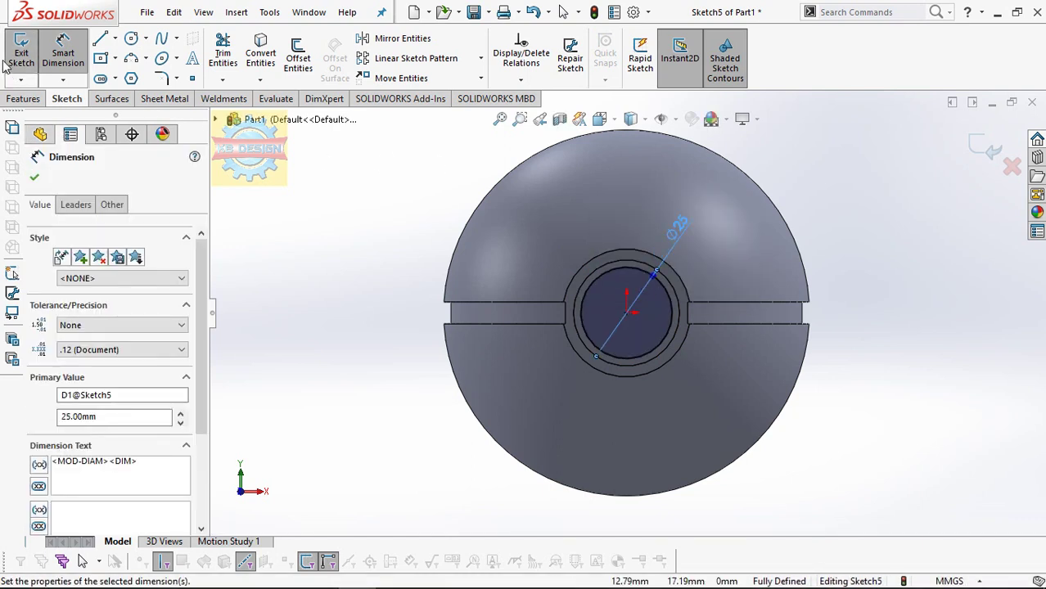
Step: Extrude the 25 mm circle 3 mm outward
left_click(12, 100)
left_click(28, 53)
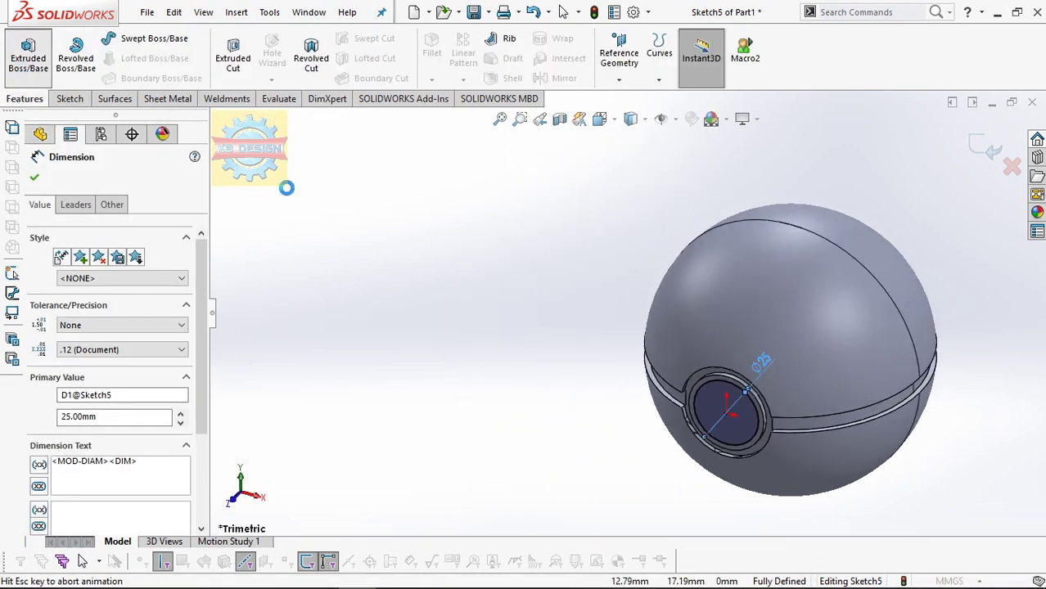
type("3")
key("Return")
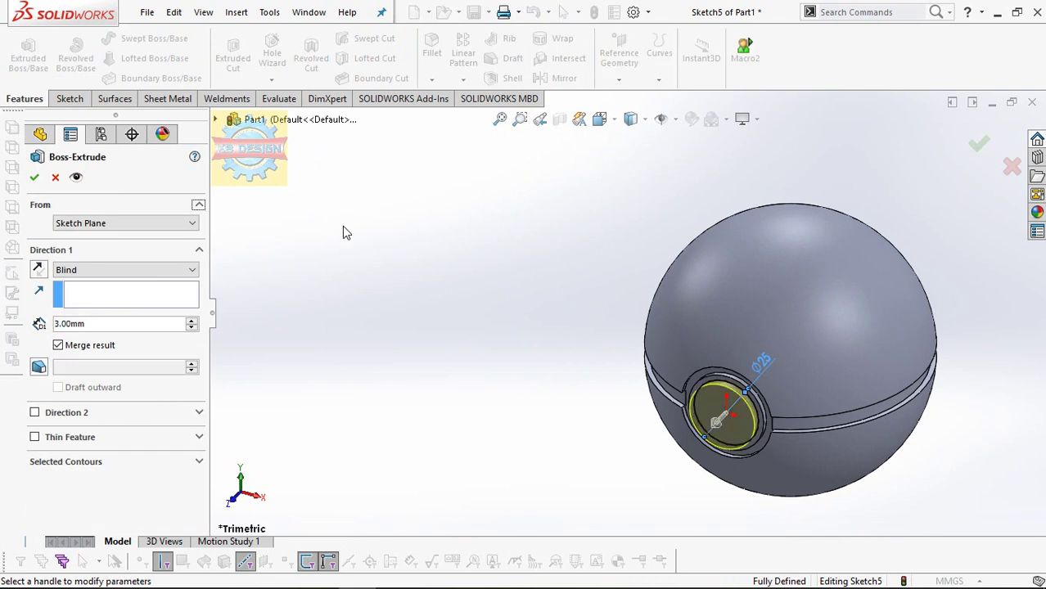
left_click(35, 178)
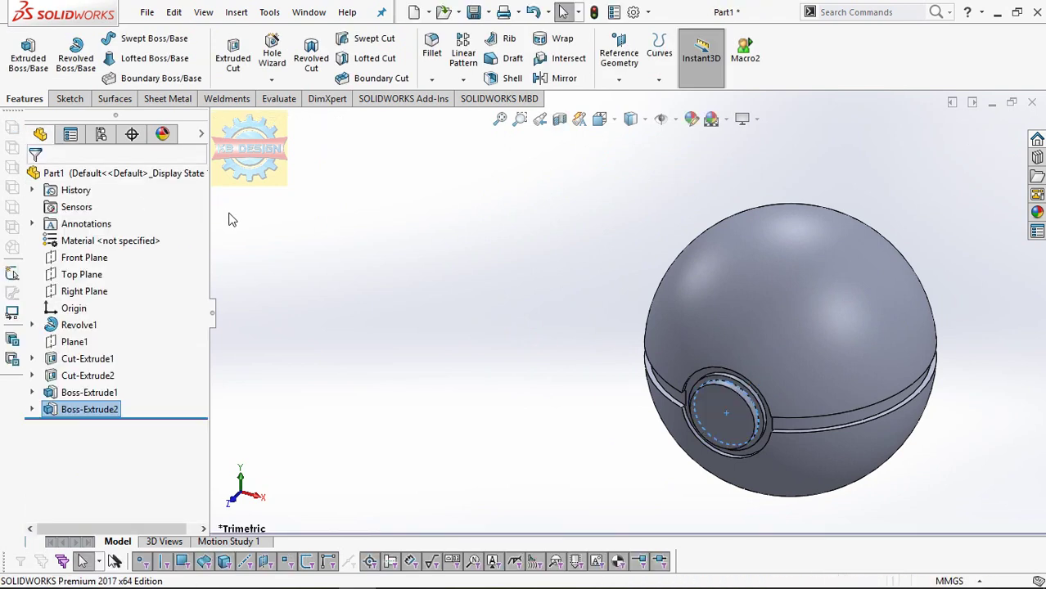
Step: On the Front Plane, draw a centerline from the origin toward the upper right
left_click(90, 257)
left_click(104, 239)
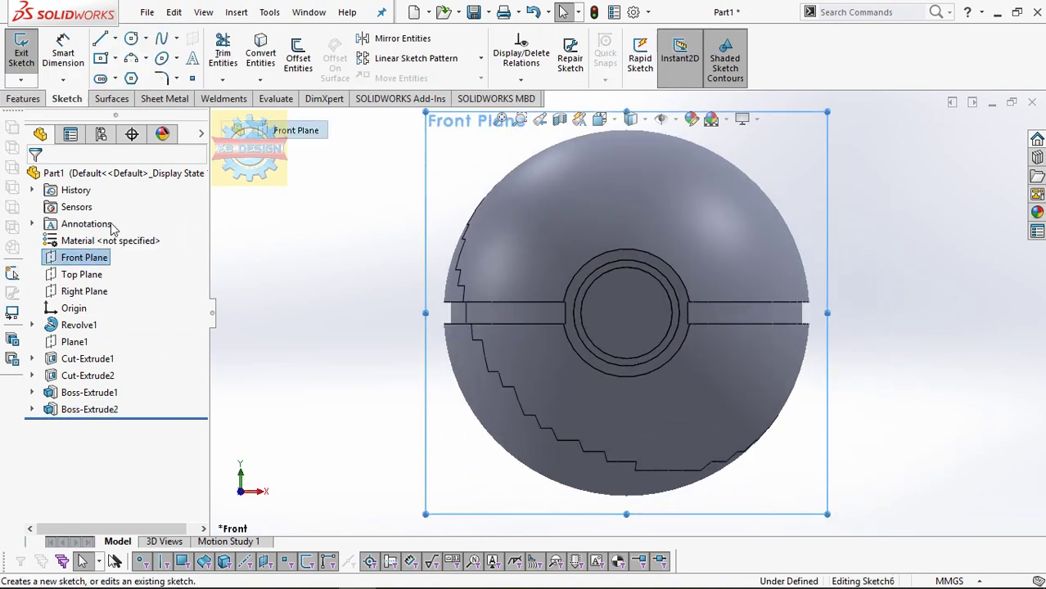
left_click(116, 38)
left_click(141, 77)
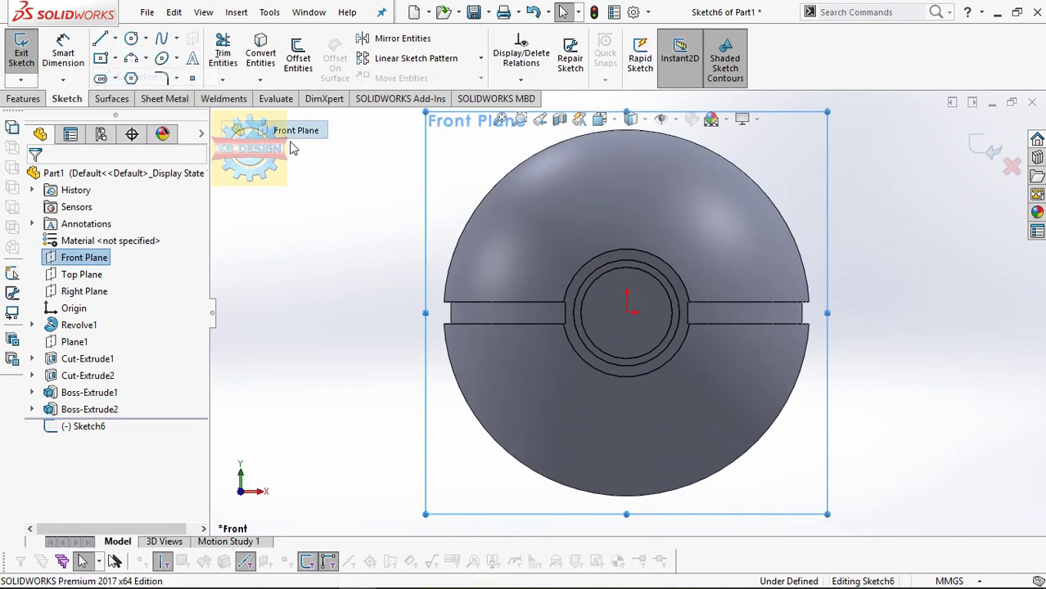
left_click(626, 312)
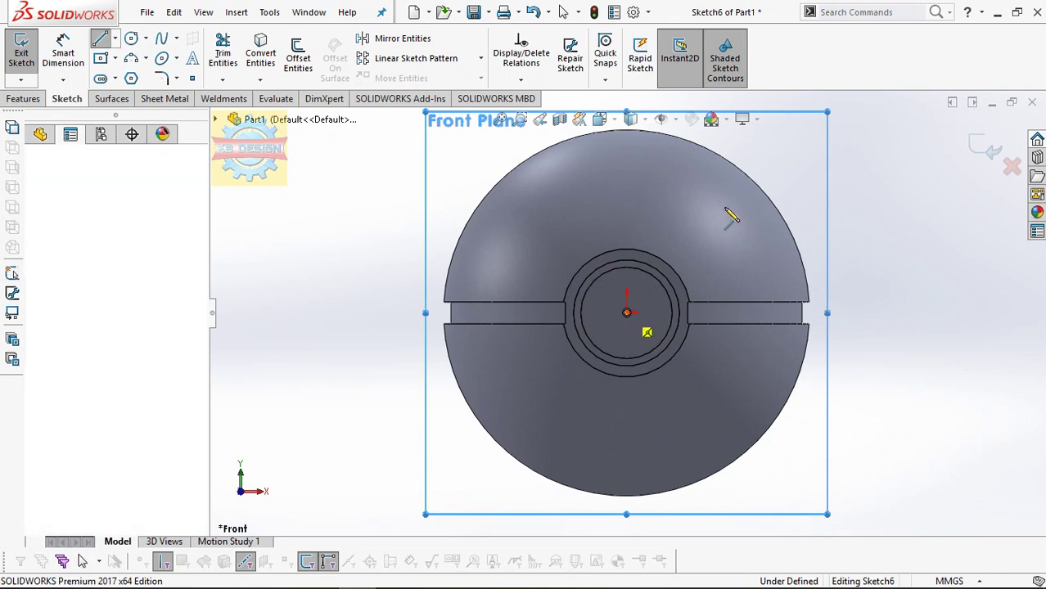
left_click(742, 196)
key("Escape")
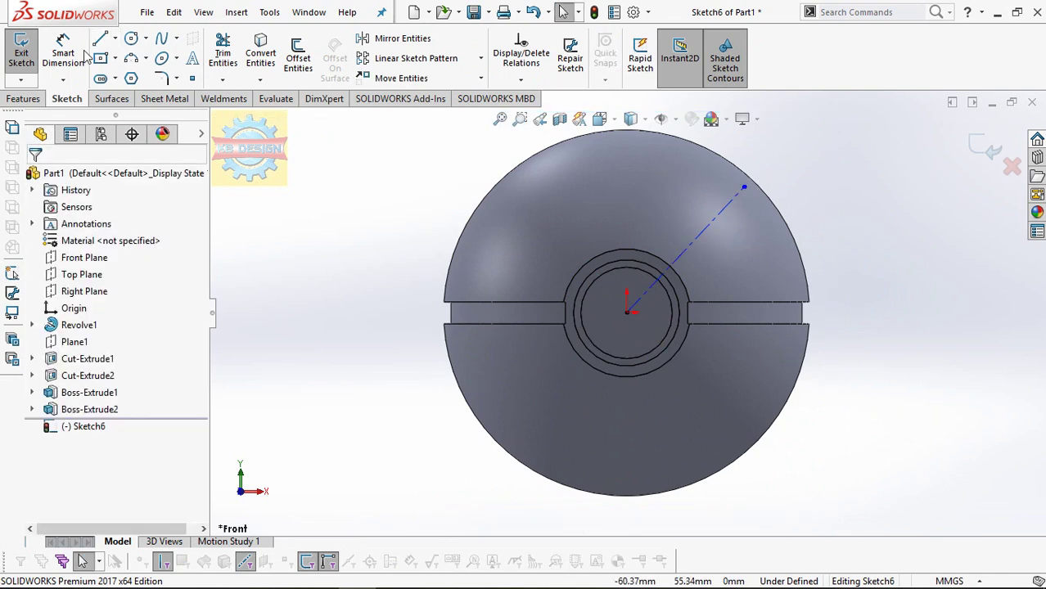
Step: Dimension the centerline end 32 mm above the origin, close the sketch, view trimetric
left_click(626, 312)
left_click(744, 187)
left_click(877, 261)
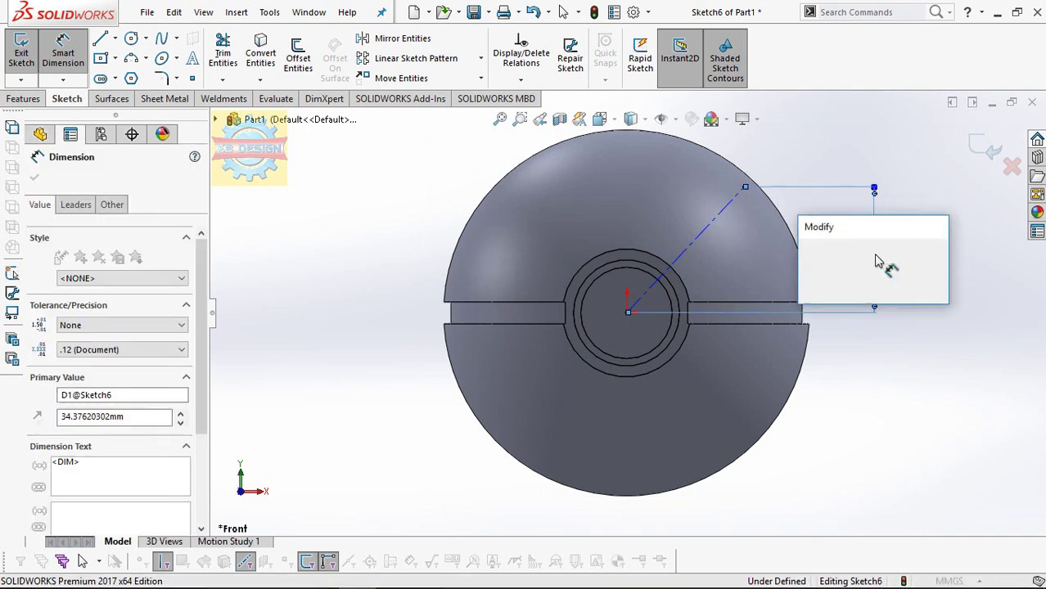
type("32")
key("Return")
key("Escape")
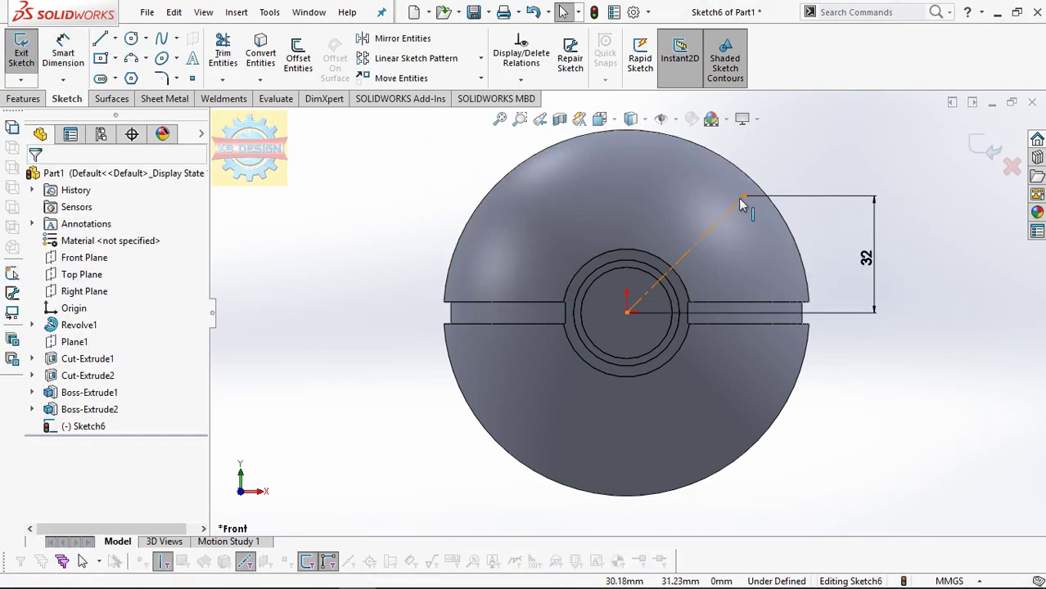
left_click_drag(759, 211, 778, 232)
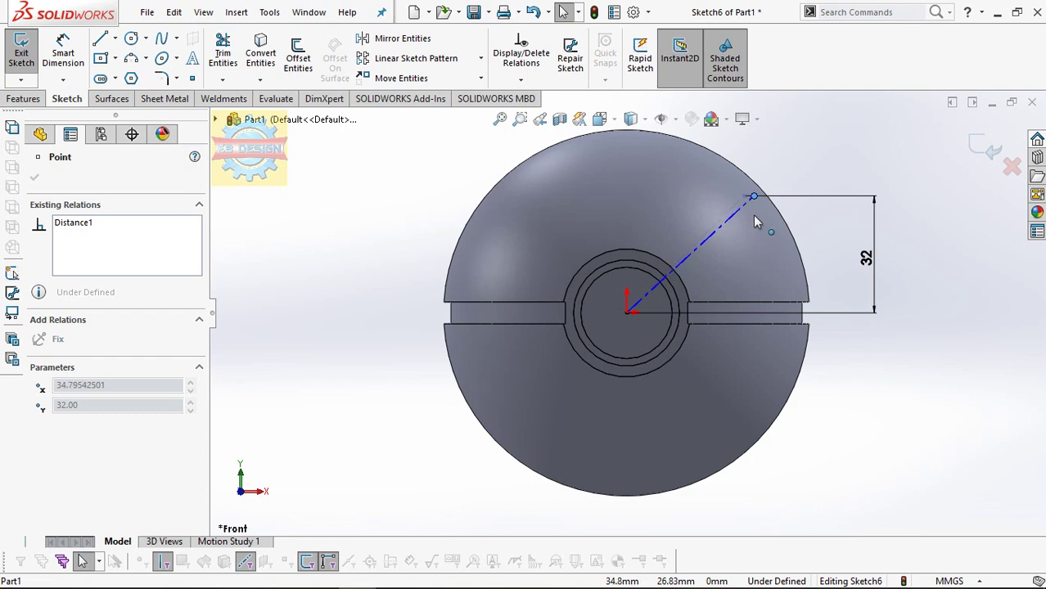
key("Escape")
key("Left")
key("Up")
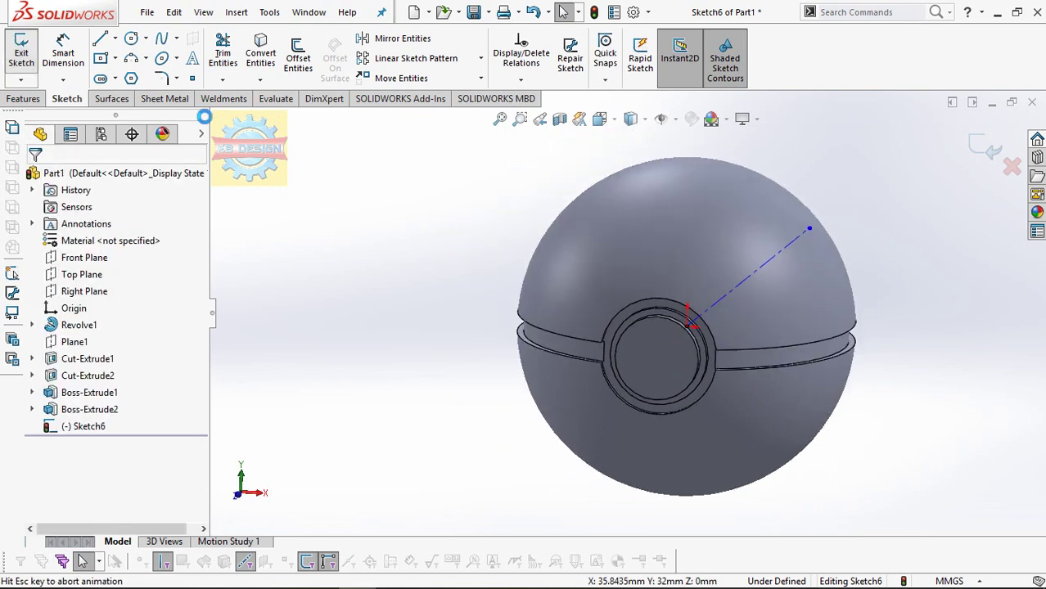
key("ctrl+b")
Step: Create Plane2 through the centerline's endpoint, perpendicular to it, and sketch on it
left_click(638, 75)
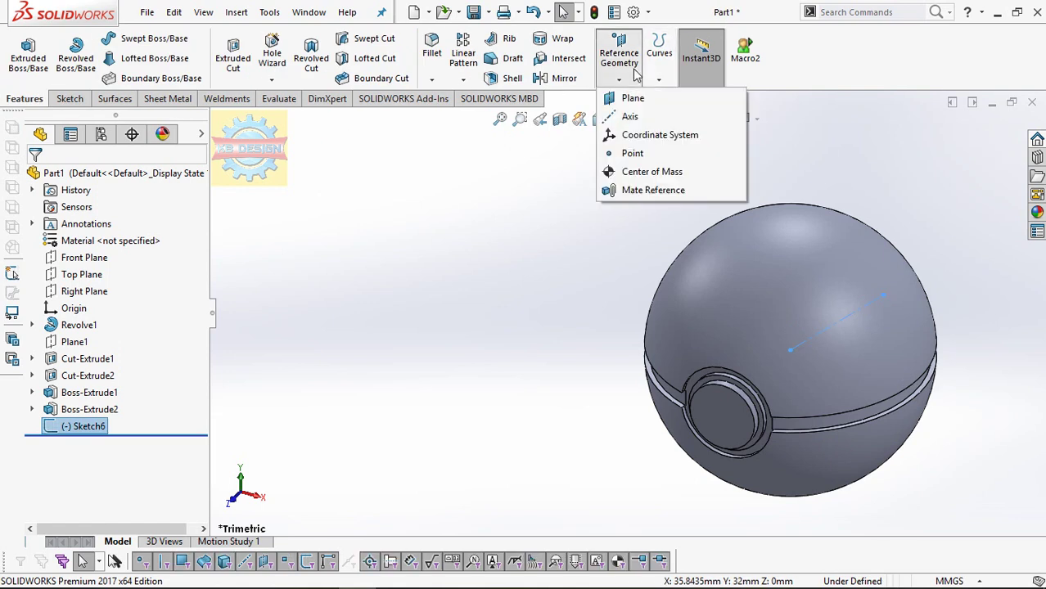
left_click(626, 97)
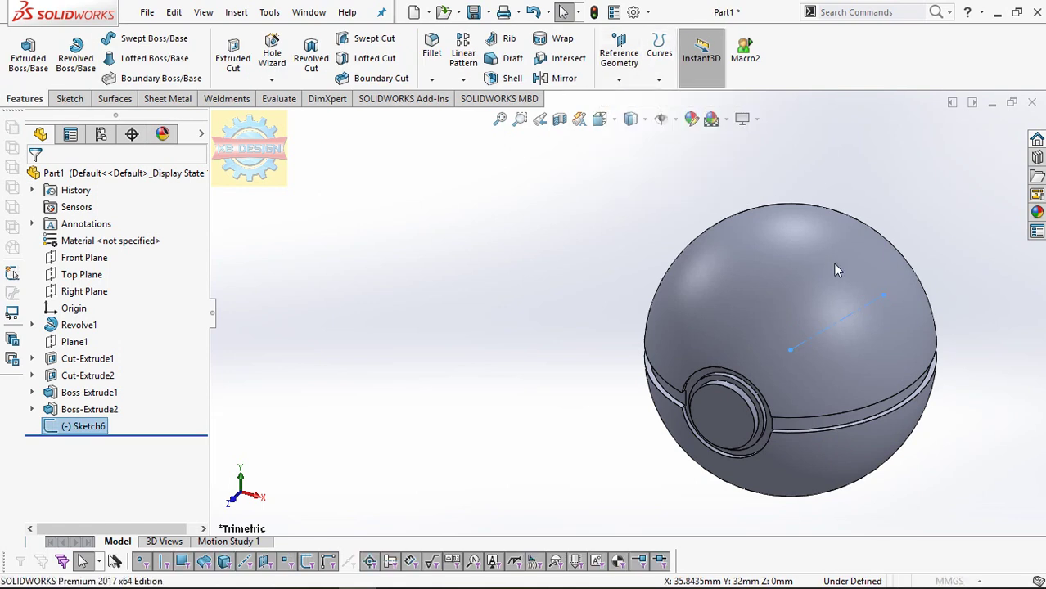
left_click(883, 300)
left_click(863, 305)
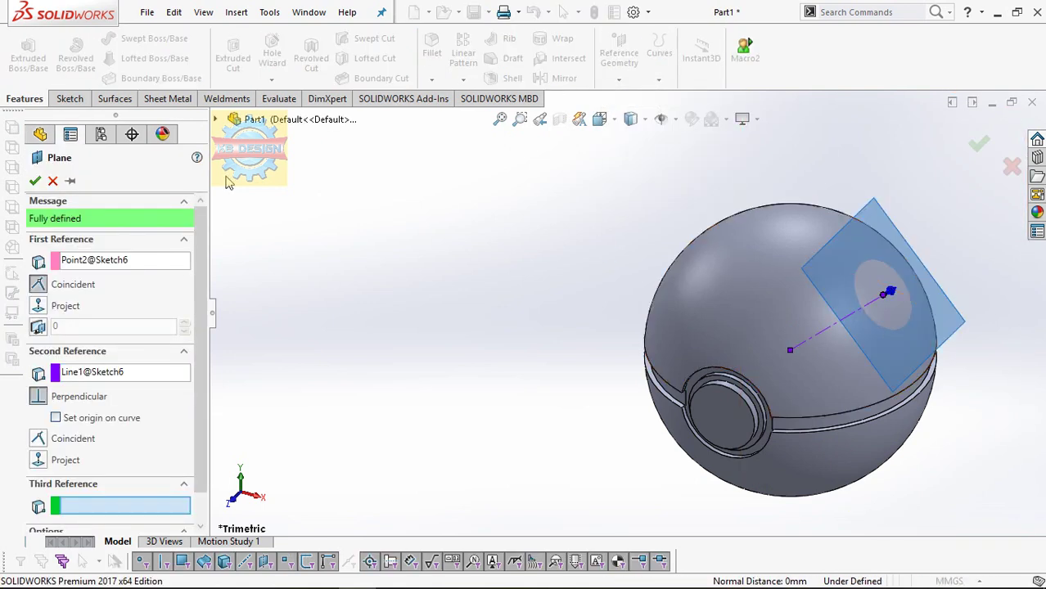
left_click(35, 181)
left_click(67, 99)
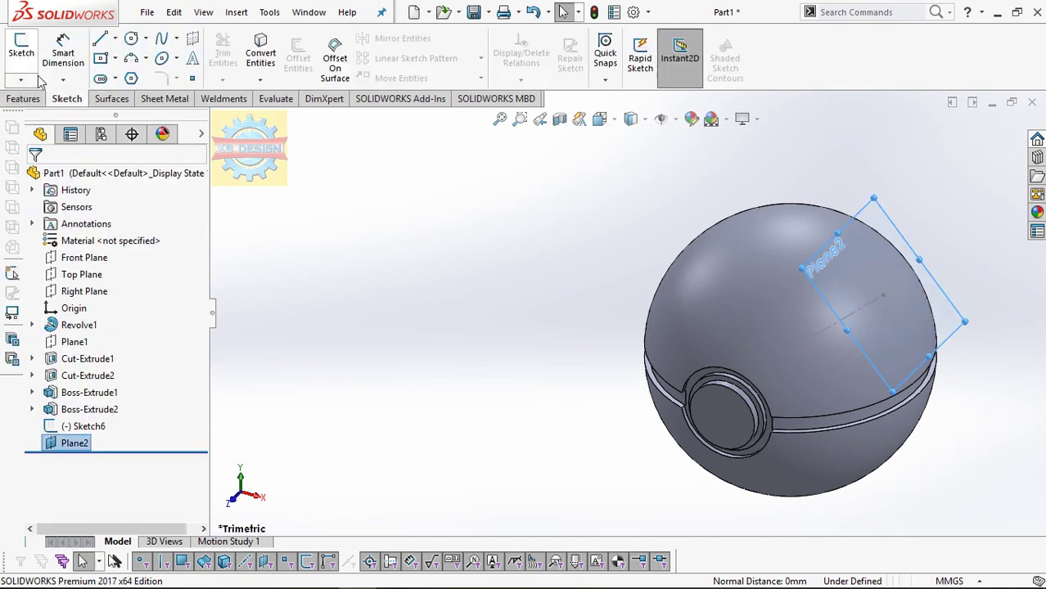
left_click(22, 58)
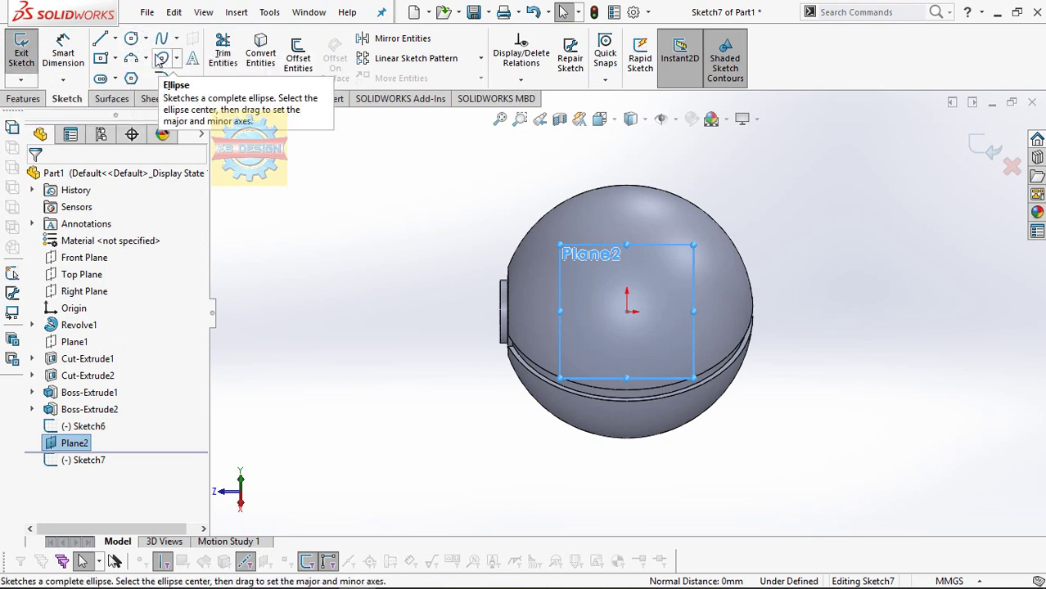
Step: Draw an ellipse centred on the origin and dimension its height to 50 mm
left_click(159, 61)
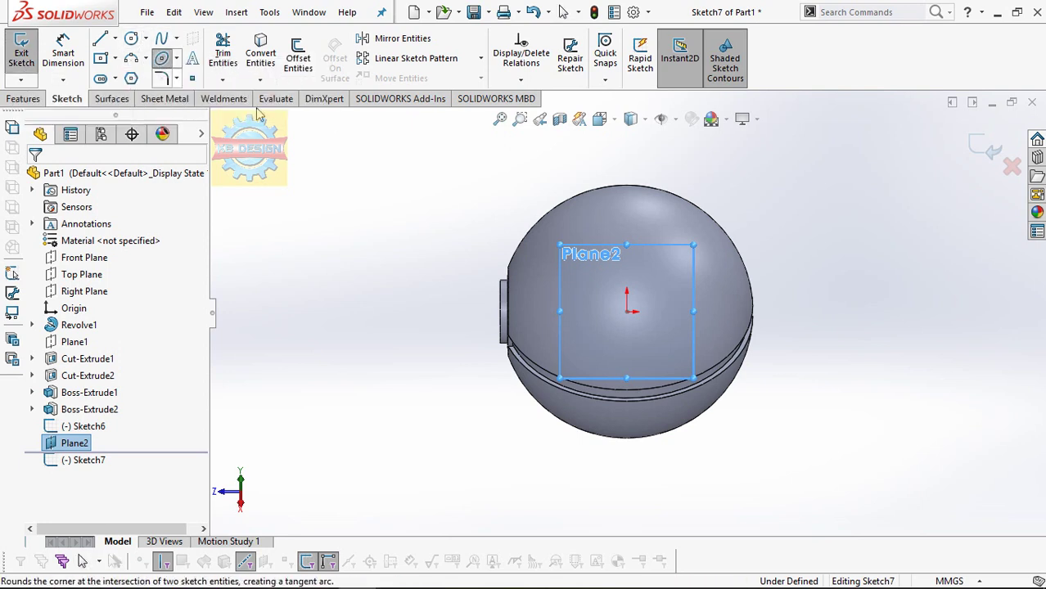
left_click(627, 311)
left_click(627, 248)
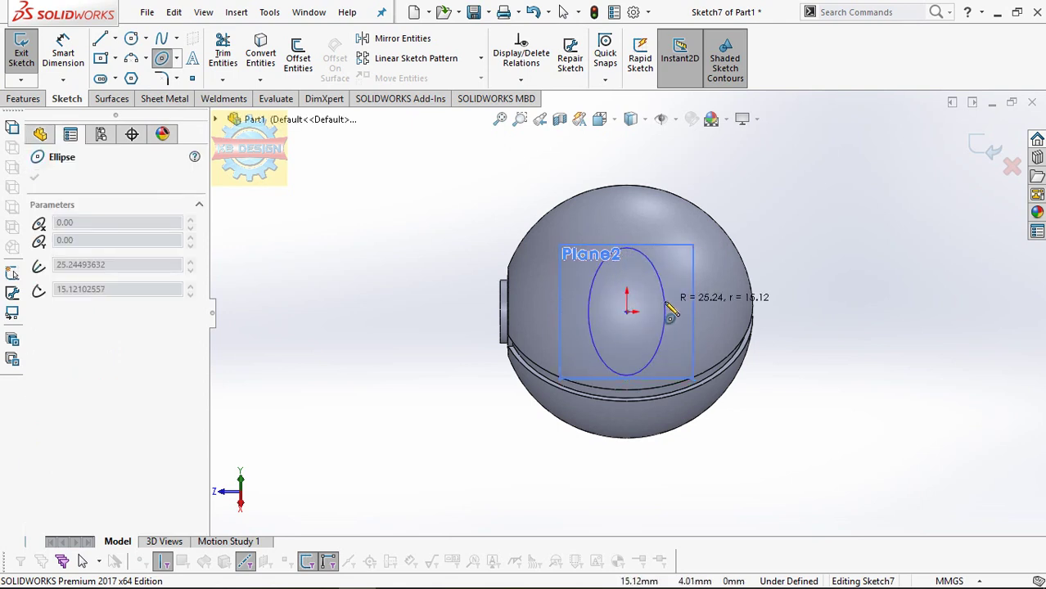
left_click(666, 305)
left_click(78, 51)
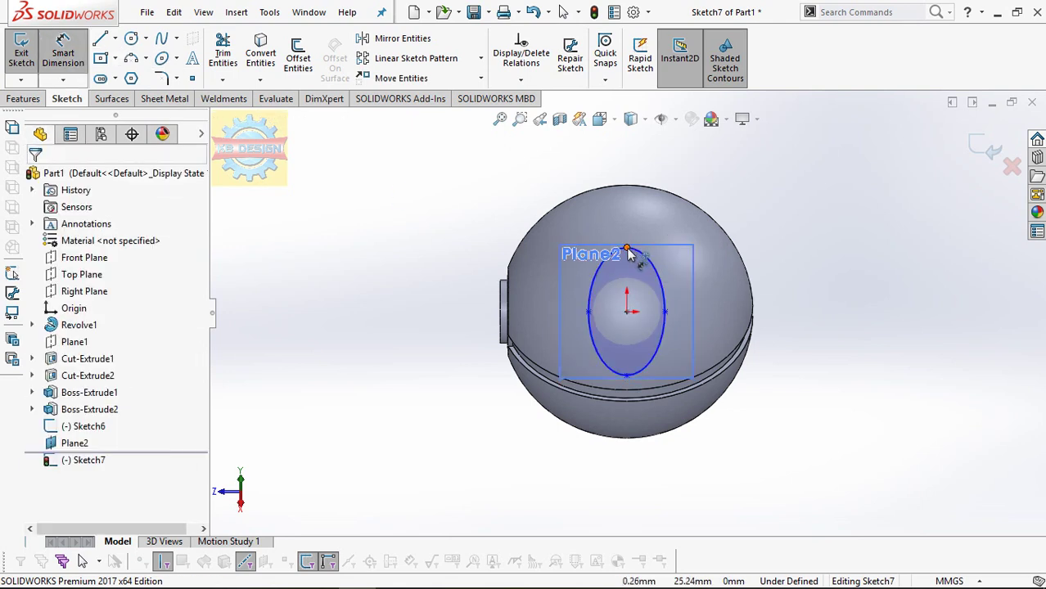
left_click(627, 249)
left_click(626, 377)
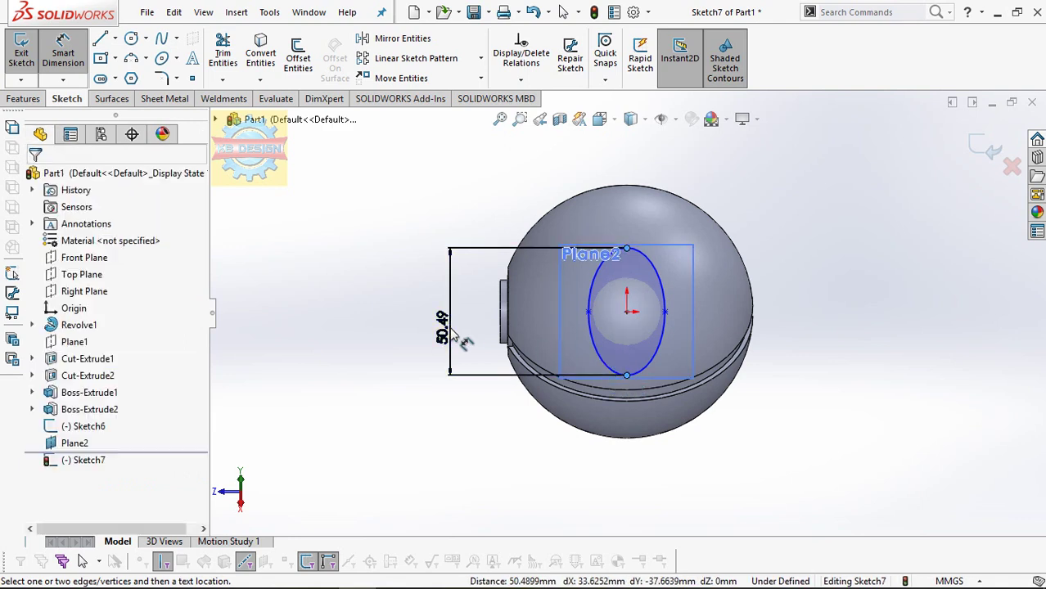
left_click(461, 347)
type("50")
key("Return")
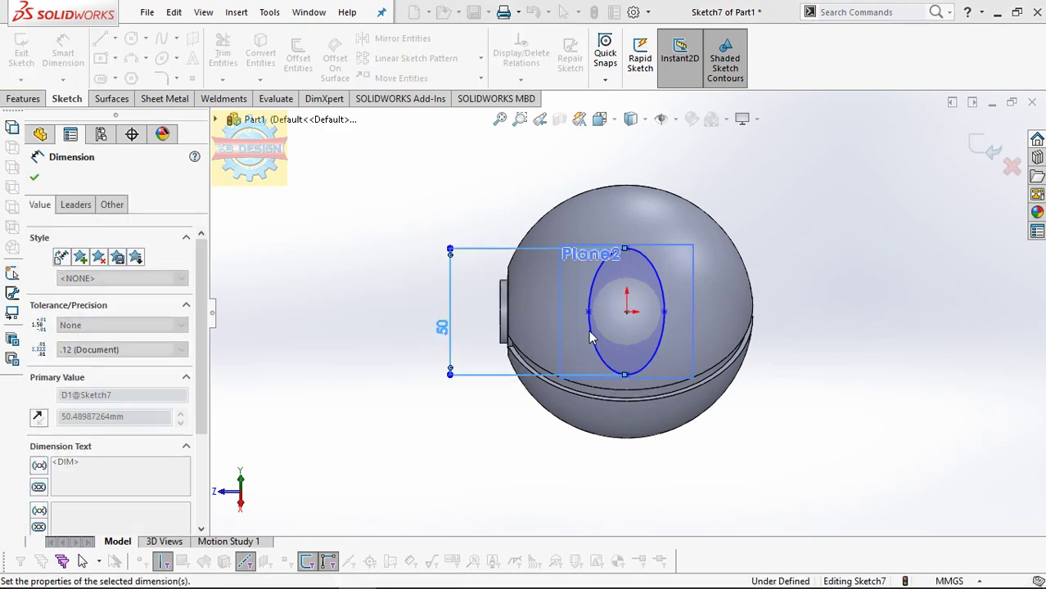
Step: Dimension the ellipse width to 45 mm and exit the sketch
left_click(590, 314)
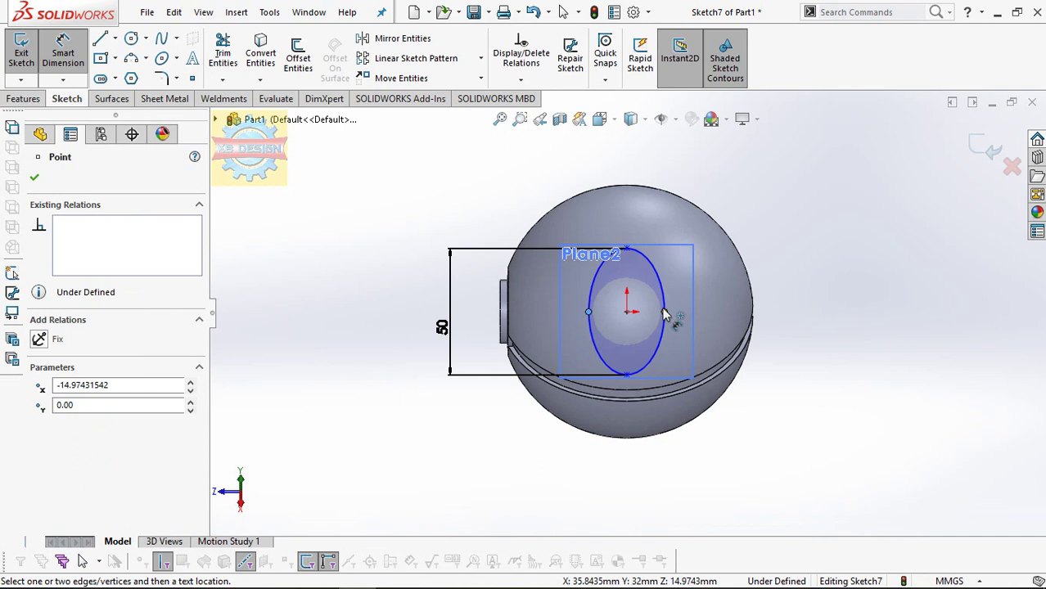
left_click(663, 313)
left_click(637, 474)
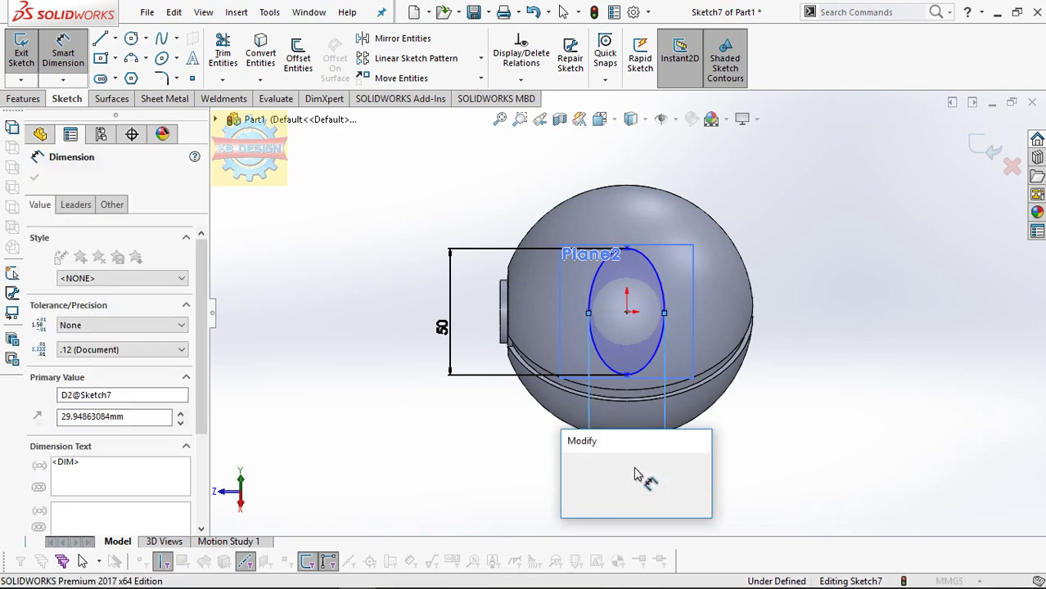
type("45")
key("Return")
key("Escape")
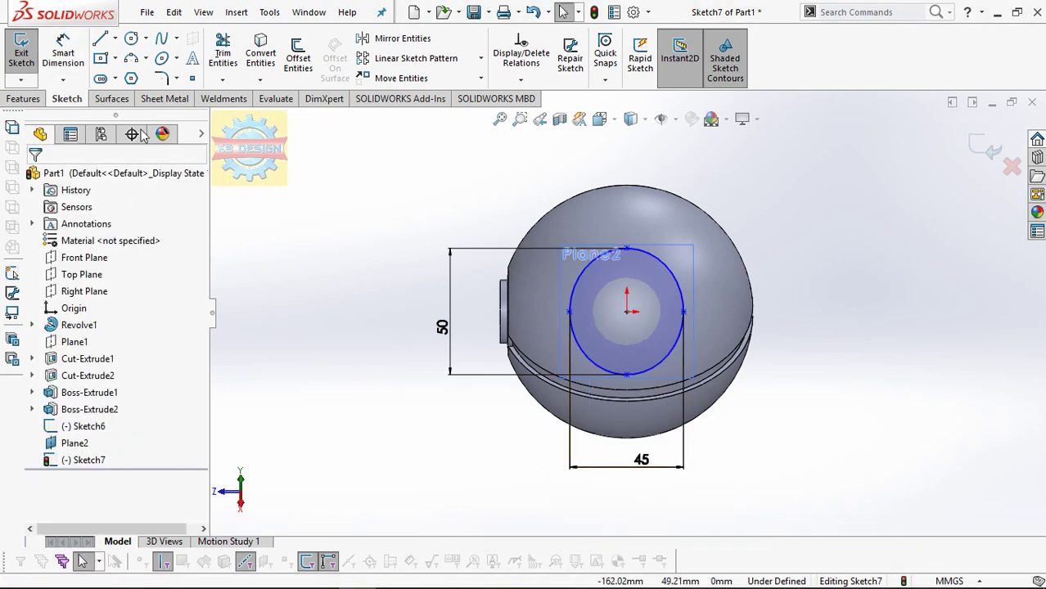
left_click(16, 56)
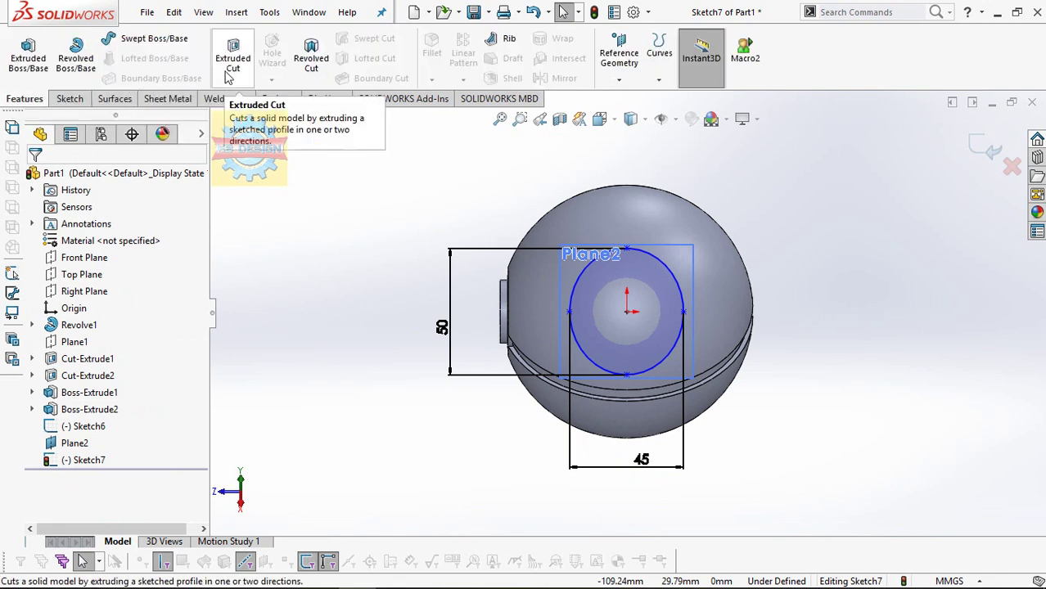
Step: Cut the ellipse into the ball, blind 7 mm with a 10 mm second direction
left_click(233, 53)
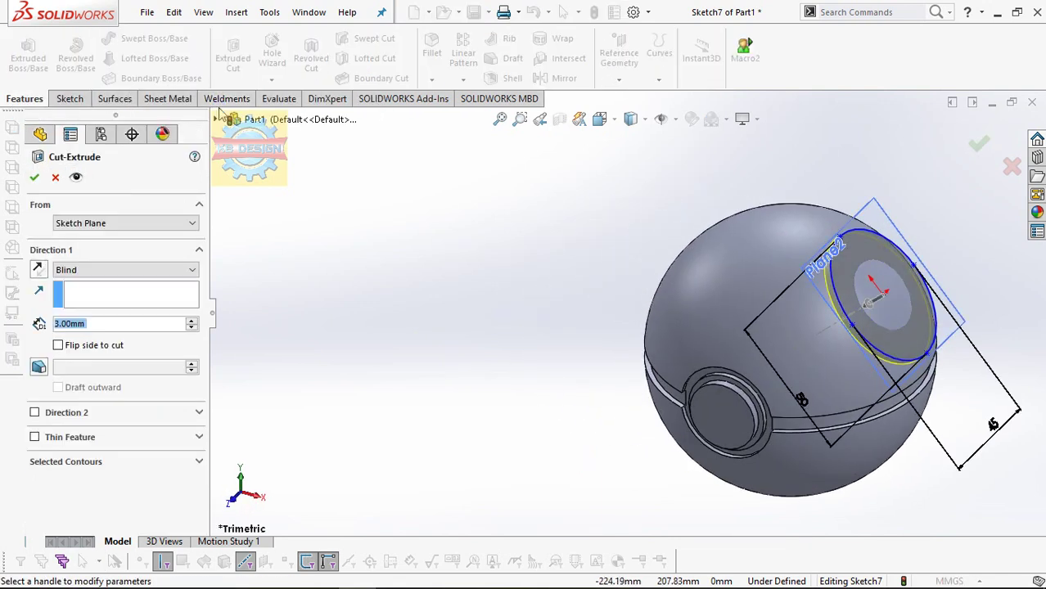
type("7")
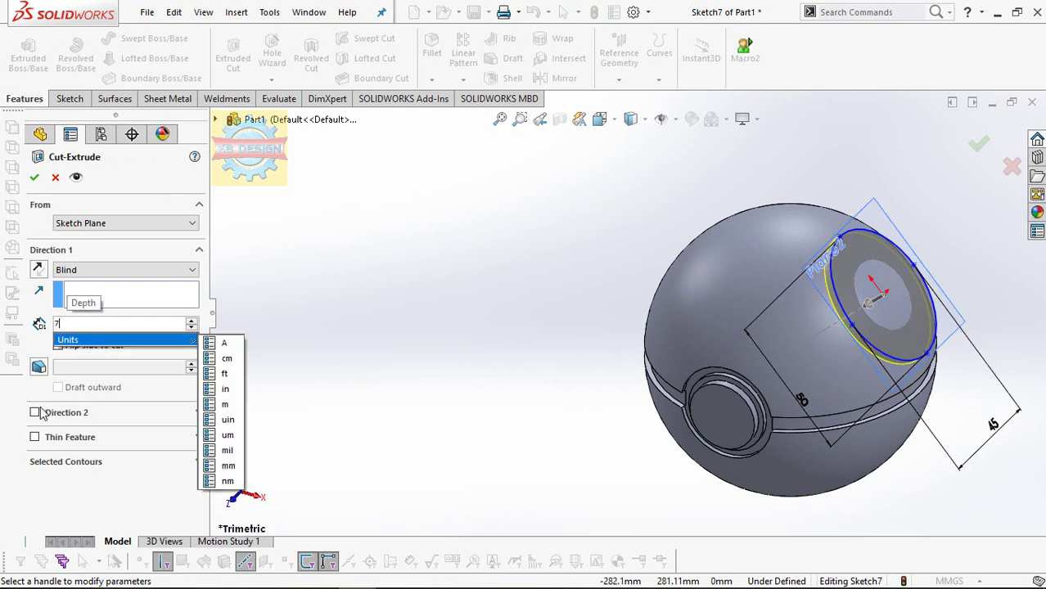
key("Return")
left_click(35, 415)
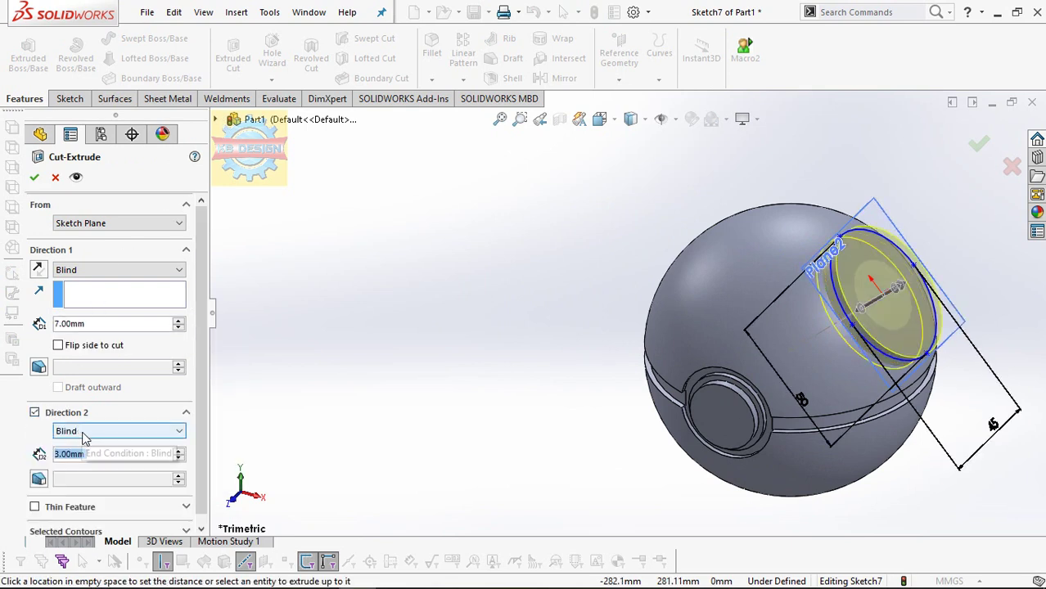
type("10")
key("Return")
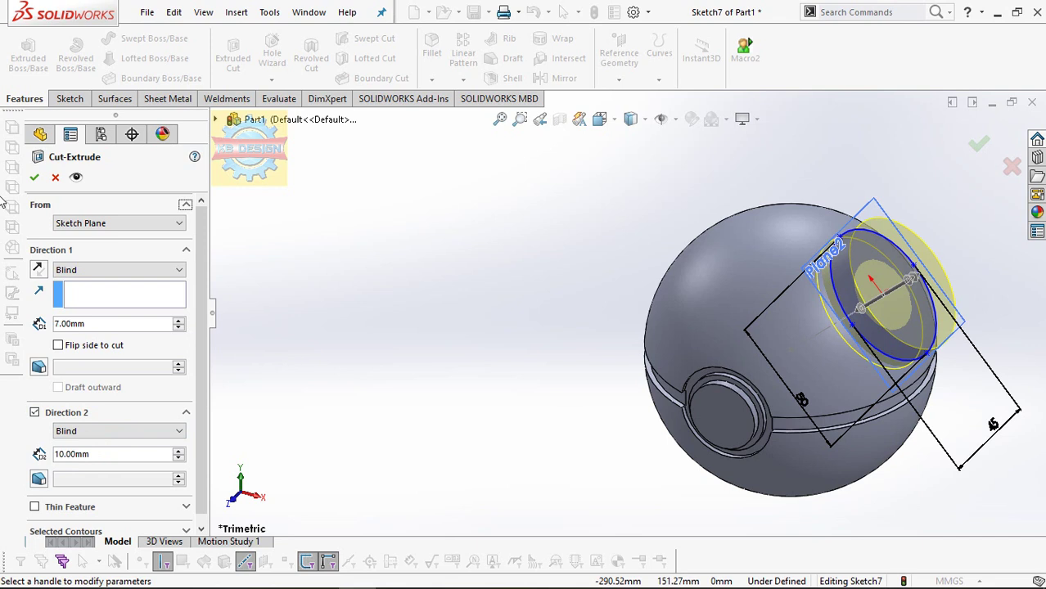
left_click(34, 180)
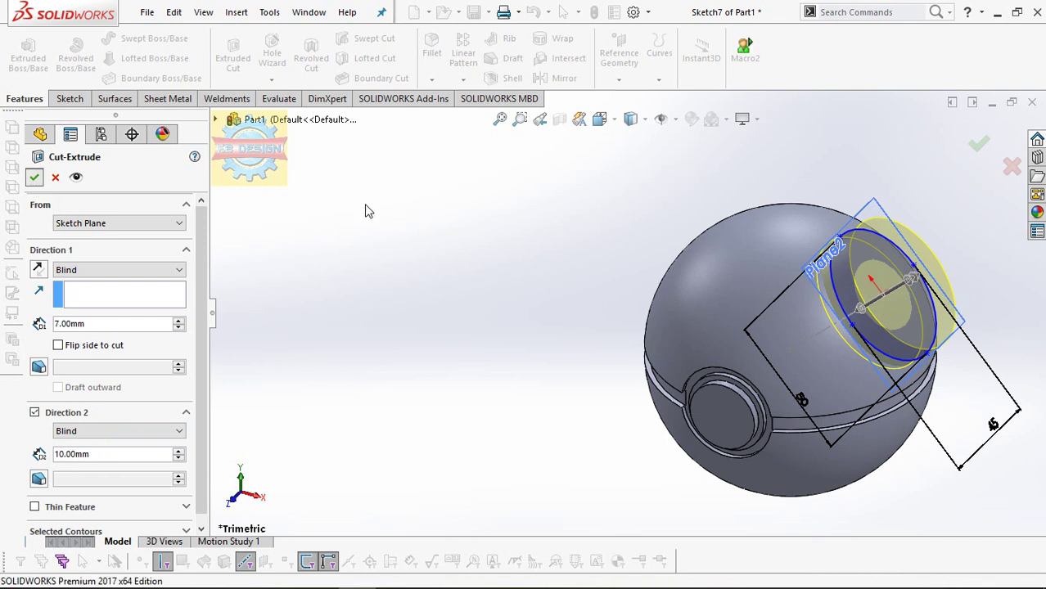
Step: Hide Plane2 and the guide sketch Sketch6
left_click(958, 303)
left_click(984, 255)
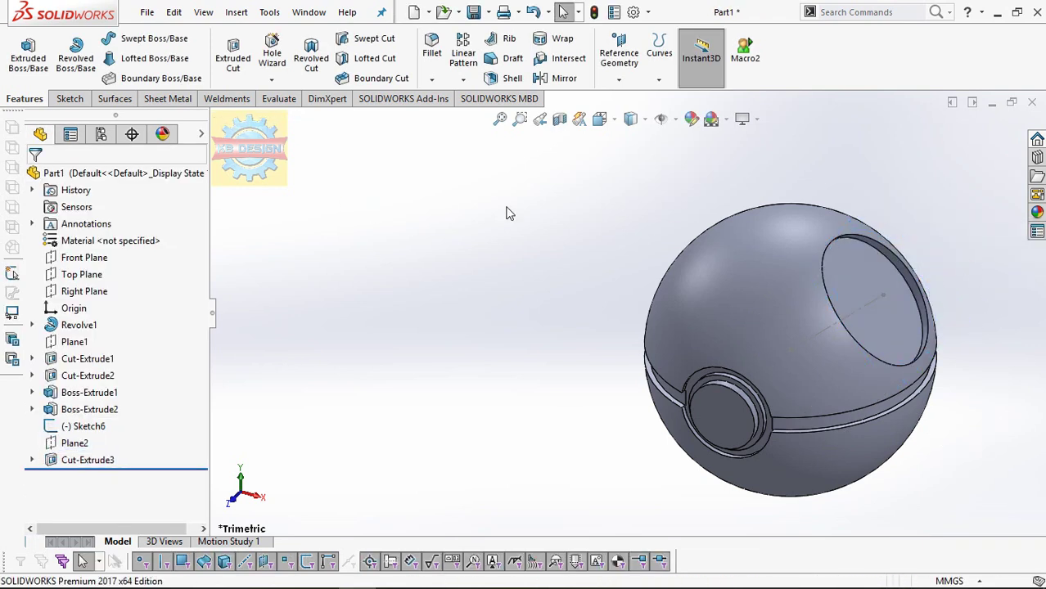
left_click(849, 313)
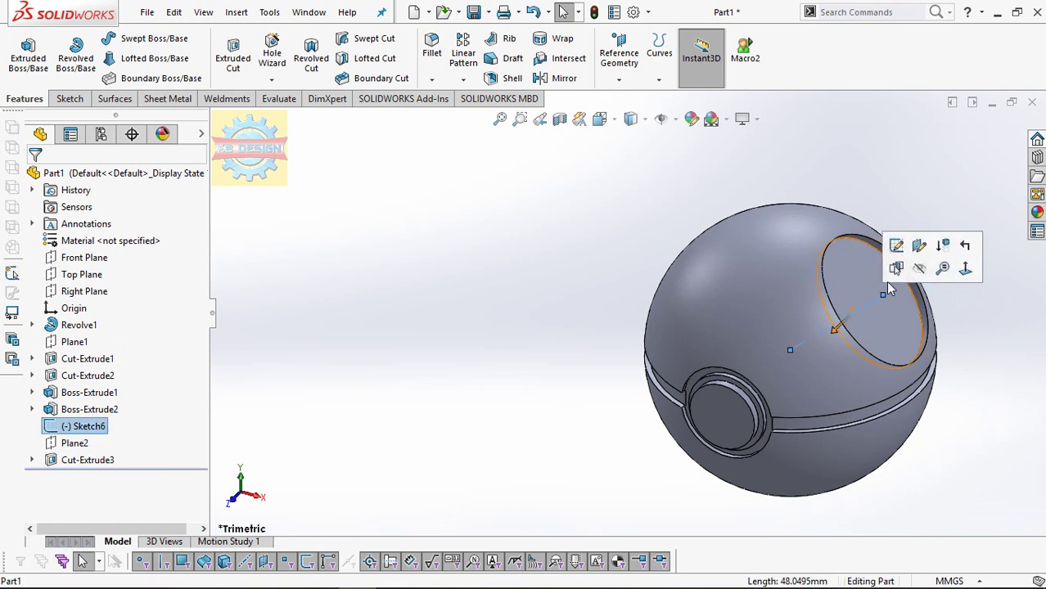
left_click(919, 267)
left_click(236, 11)
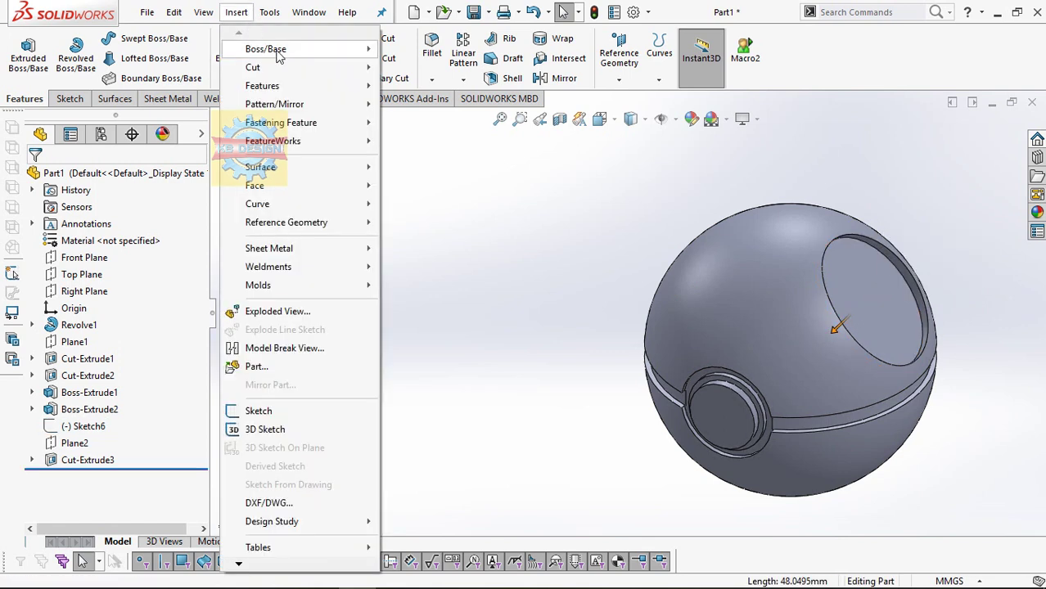
mouse_move(266, 49)
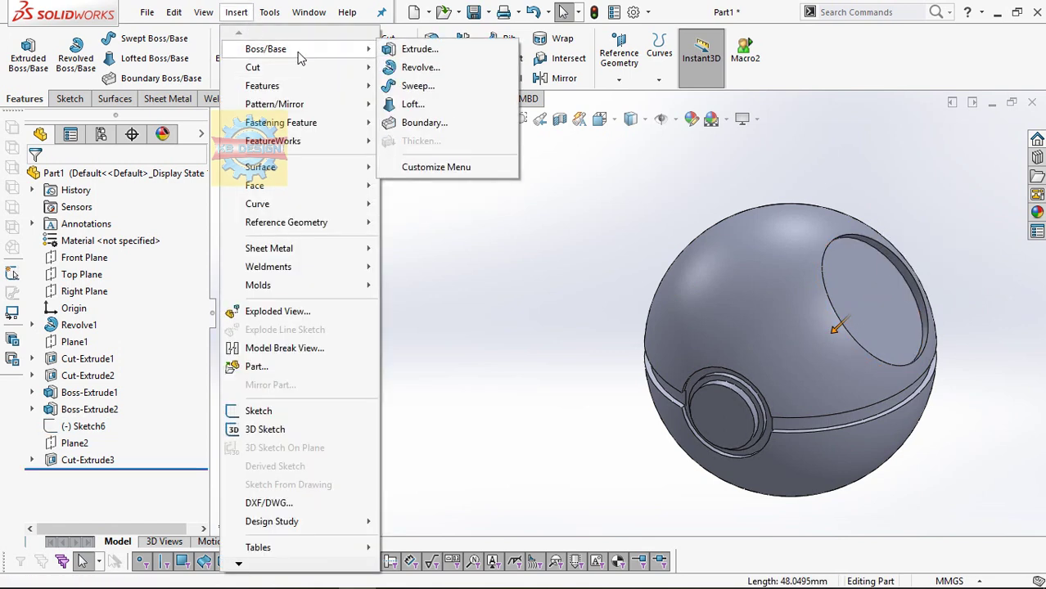
Step: Add a dome on the oval recess face, entering a 20 mm height
left_click(452, 262)
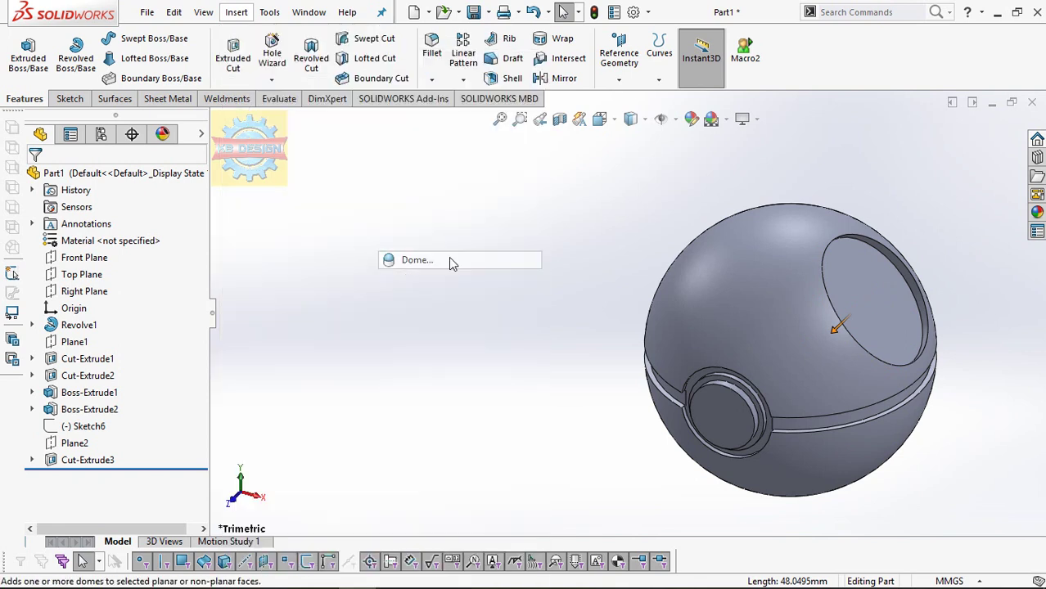
left_click(867, 292)
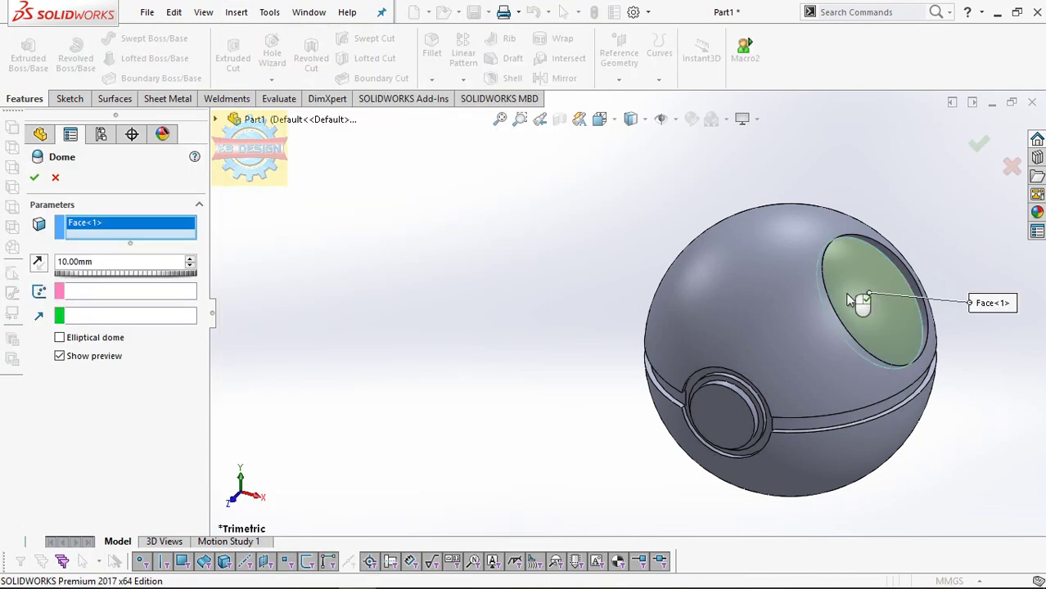
double_click(144, 262)
type("2")
type("0")
key("Return")
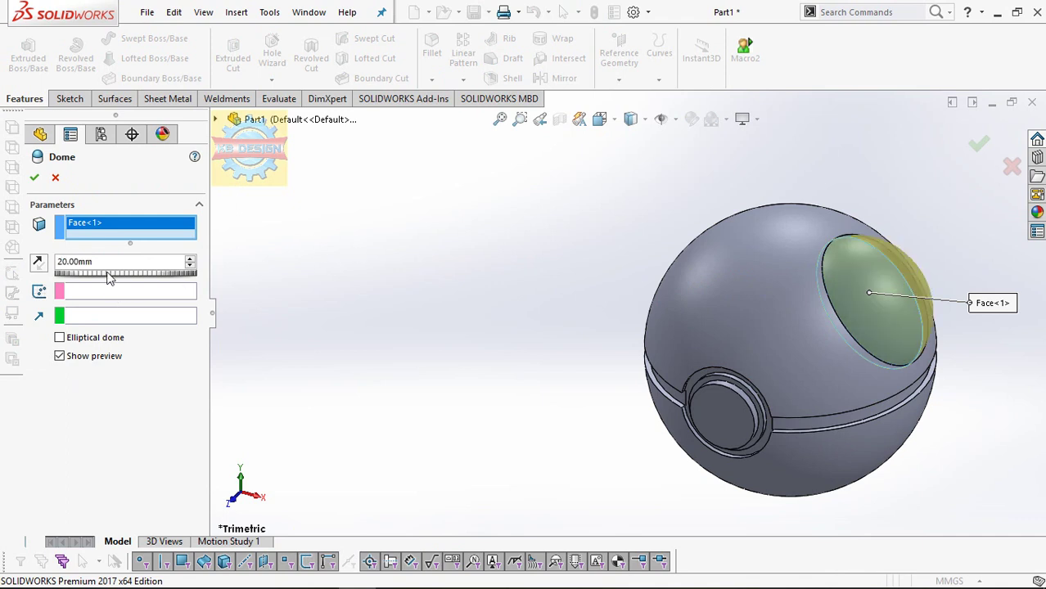
type("22")
key("Return")
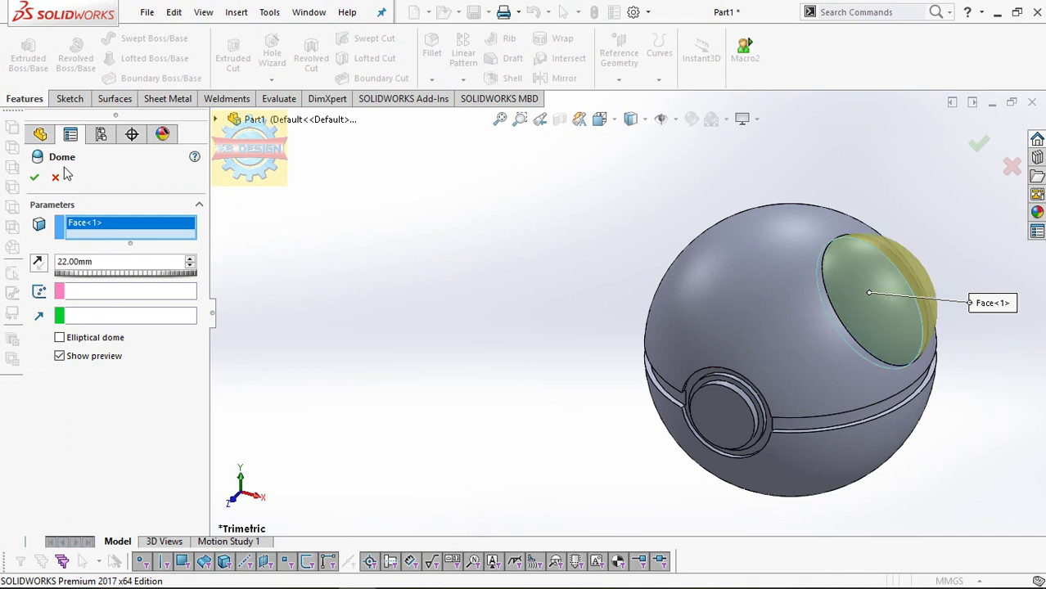
left_click(34, 176)
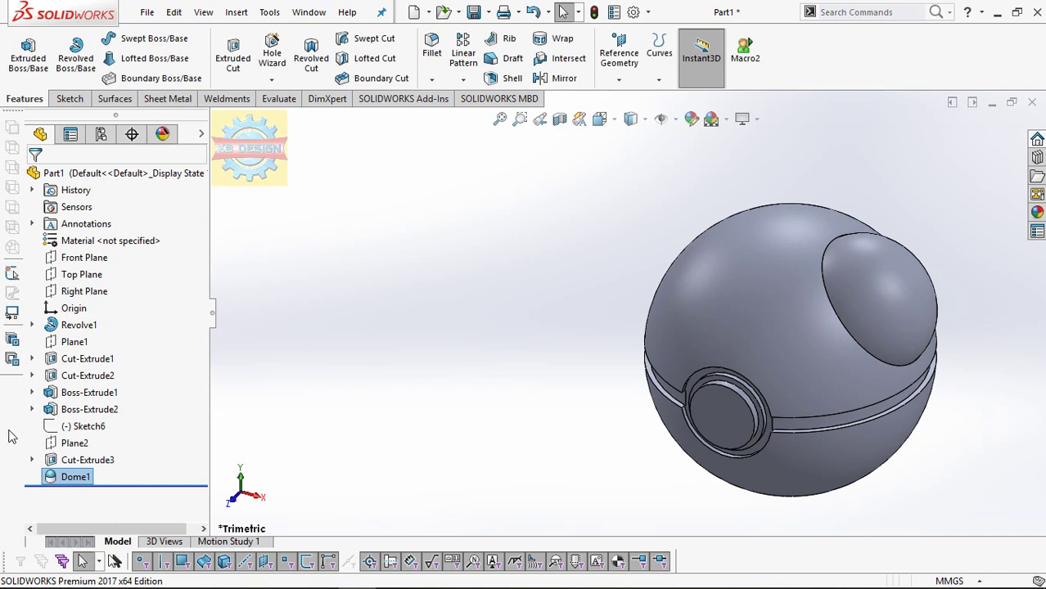
Step: Re-edit Dome1 twice, ending with a 22 mm height
right_click(76, 476)
left_click(188, 274)
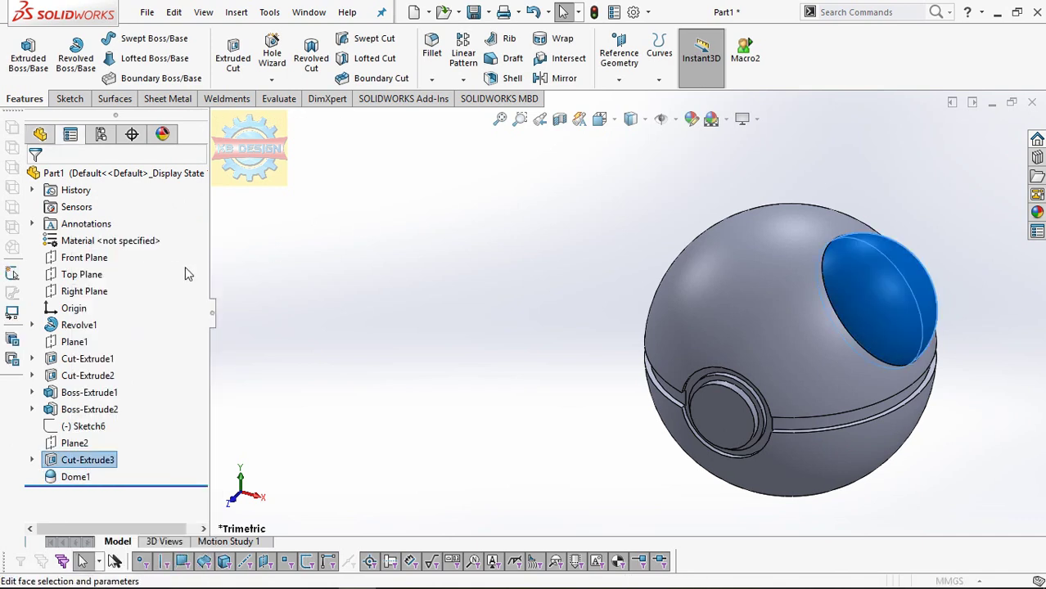
type("20.00mm")
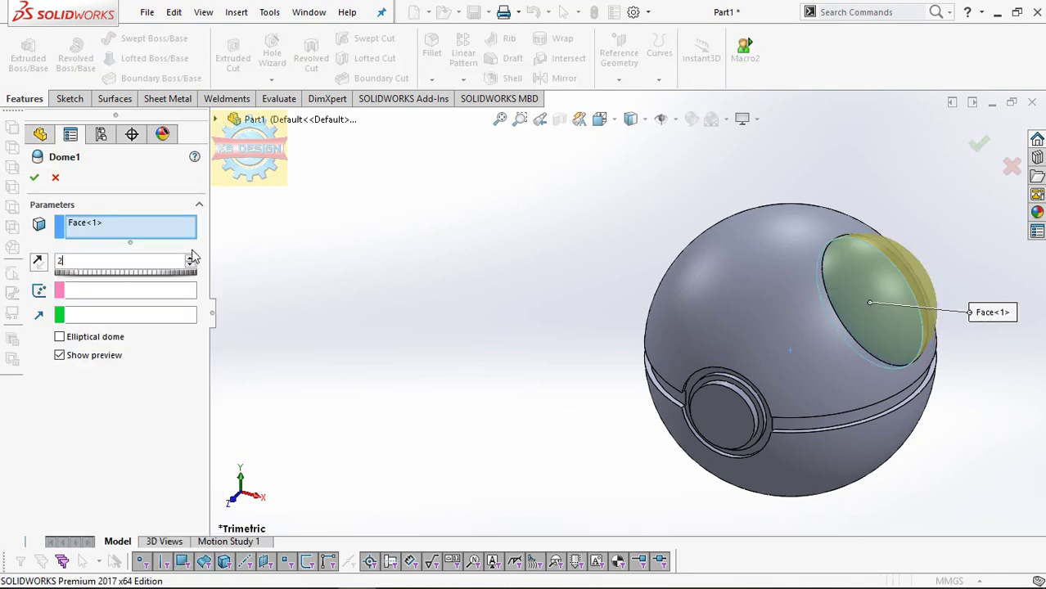
left_click(34, 178)
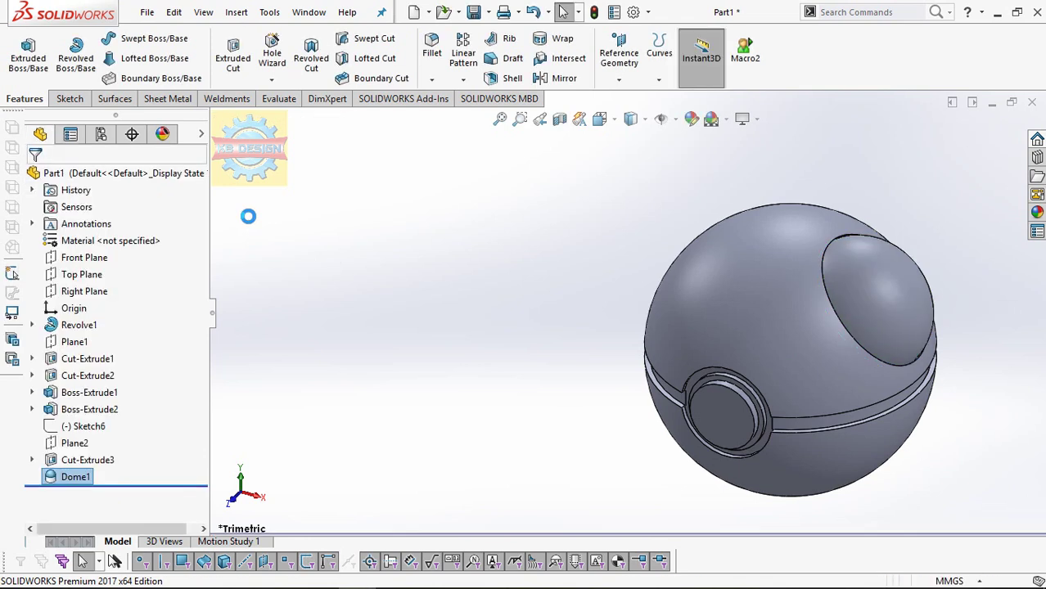
right_click(80, 481)
left_click(94, 239)
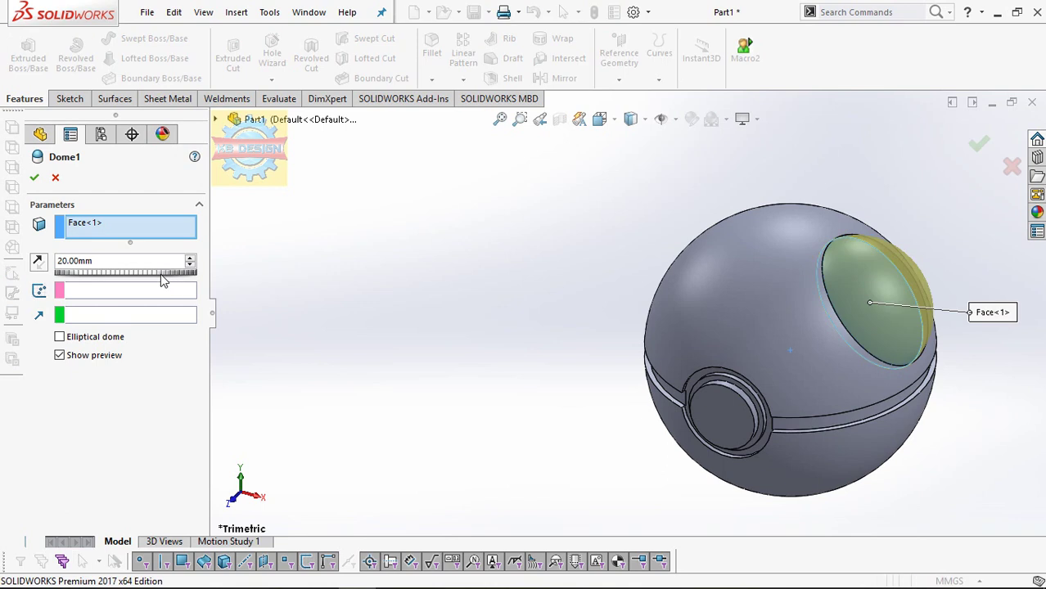
key("Return")
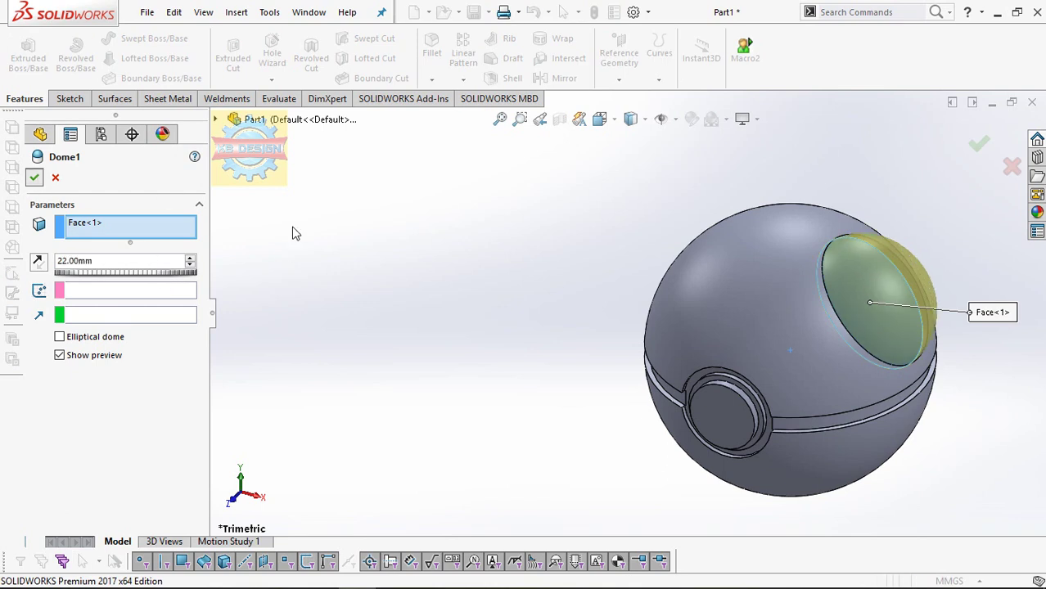
key("Return")
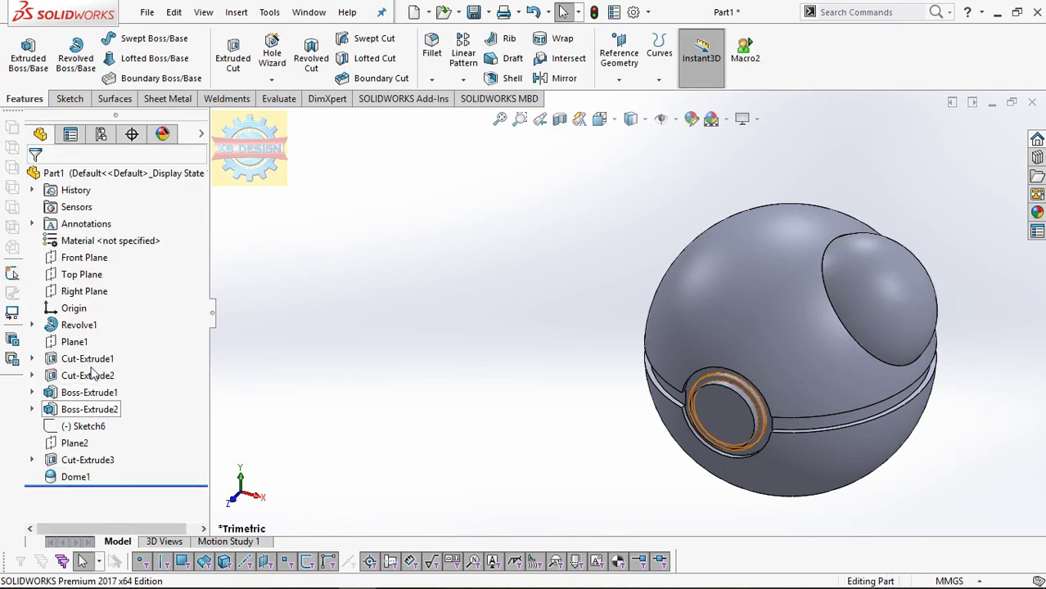
Step: Mirror Cut-Extrude3 about the Right Plane, creating Mirror1
left_click(564, 78)
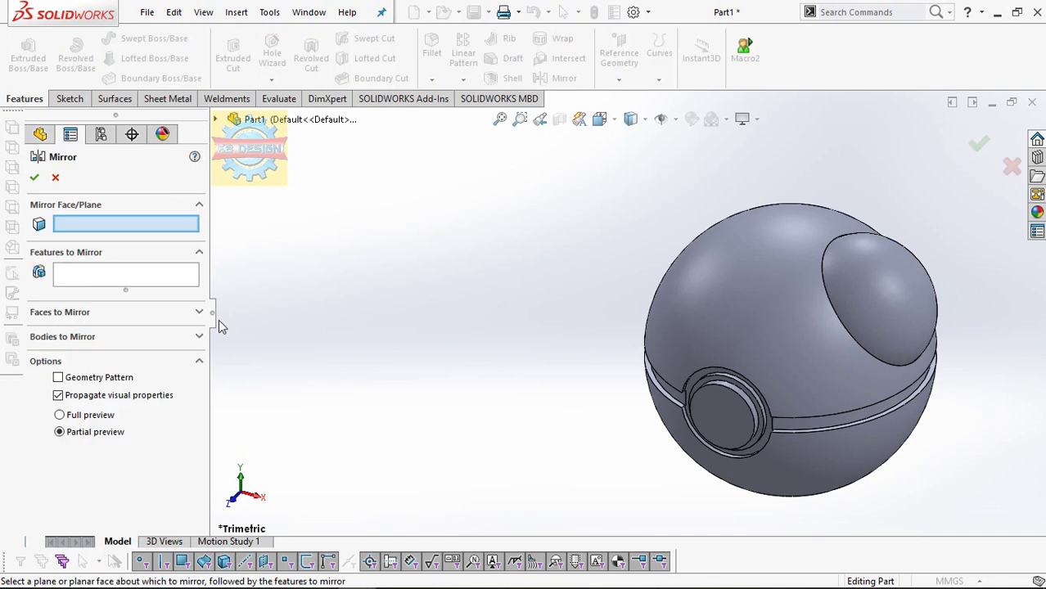
left_click(217, 120)
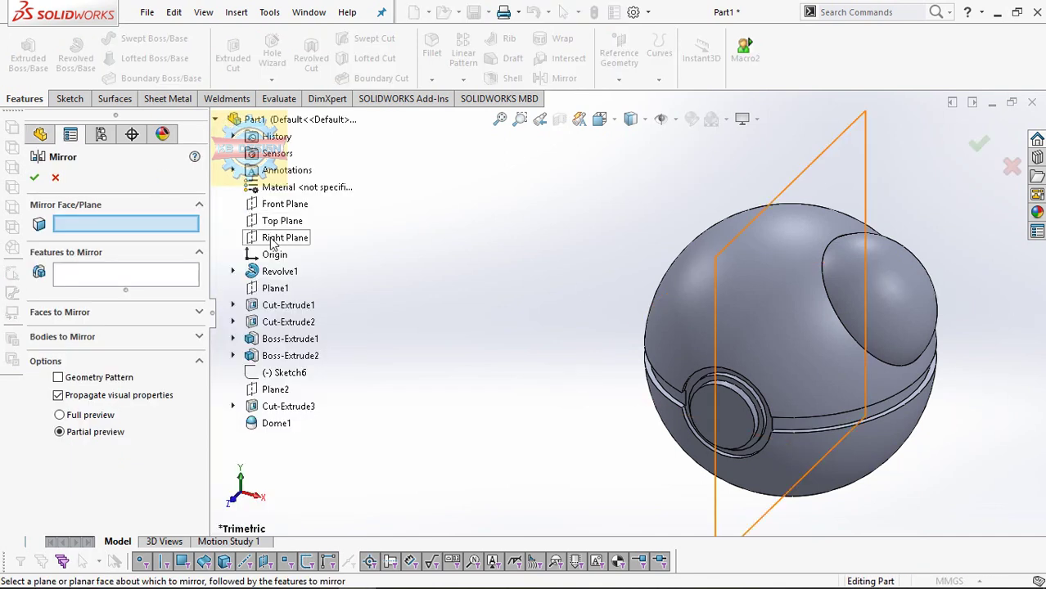
left_click(275, 239)
left_click(288, 407)
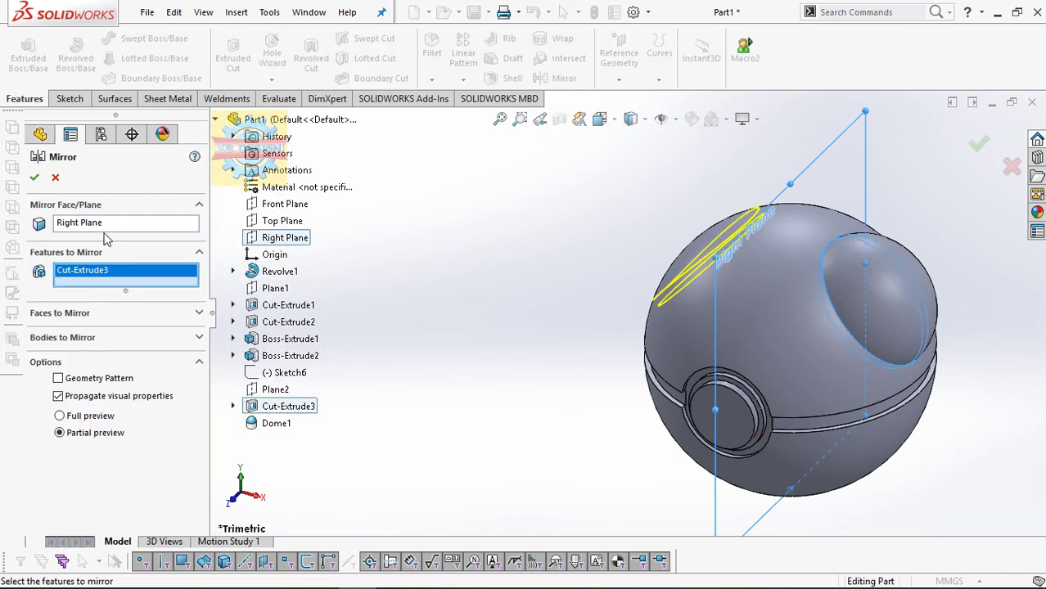
left_click(36, 178)
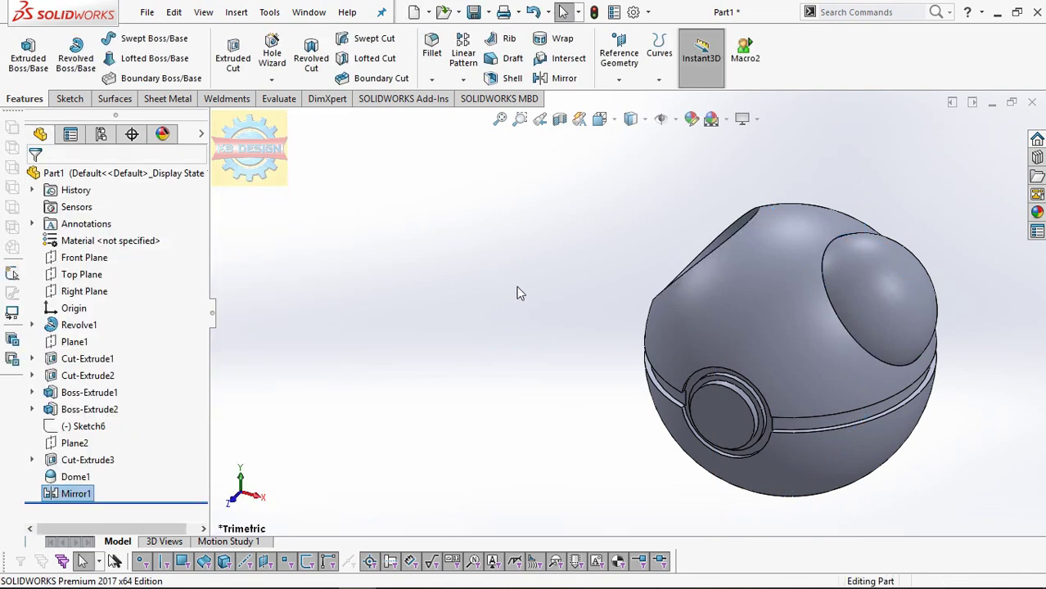
middle_click_drag(516, 291, 499, 280)
left_click(236, 11)
mouse_move(262, 86)
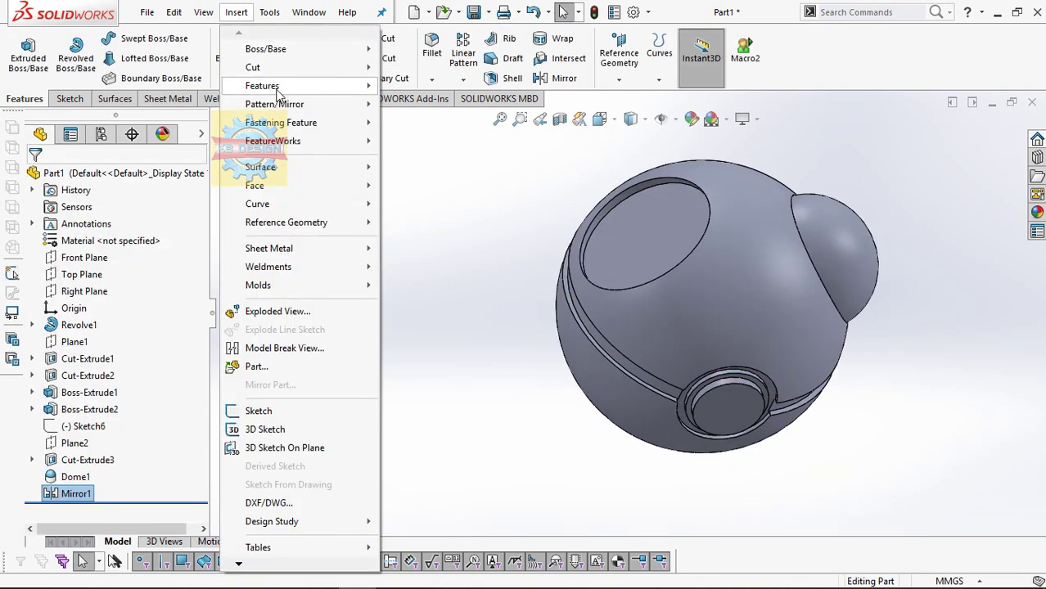
Step: Dome the mirrored recess face at 22 mm, creating Dome2
left_click(434, 259)
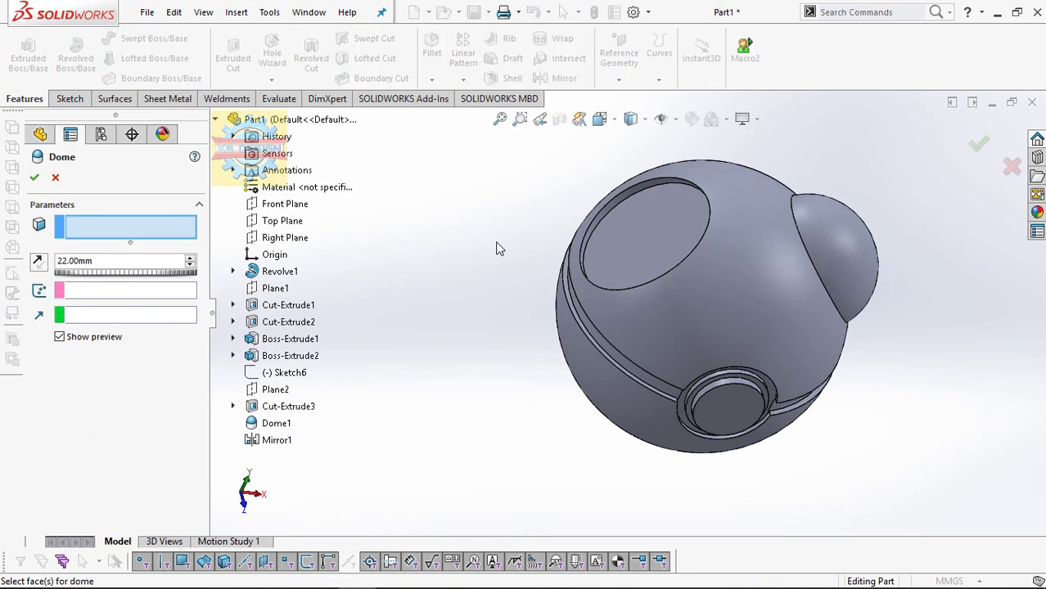
left_click(619, 219)
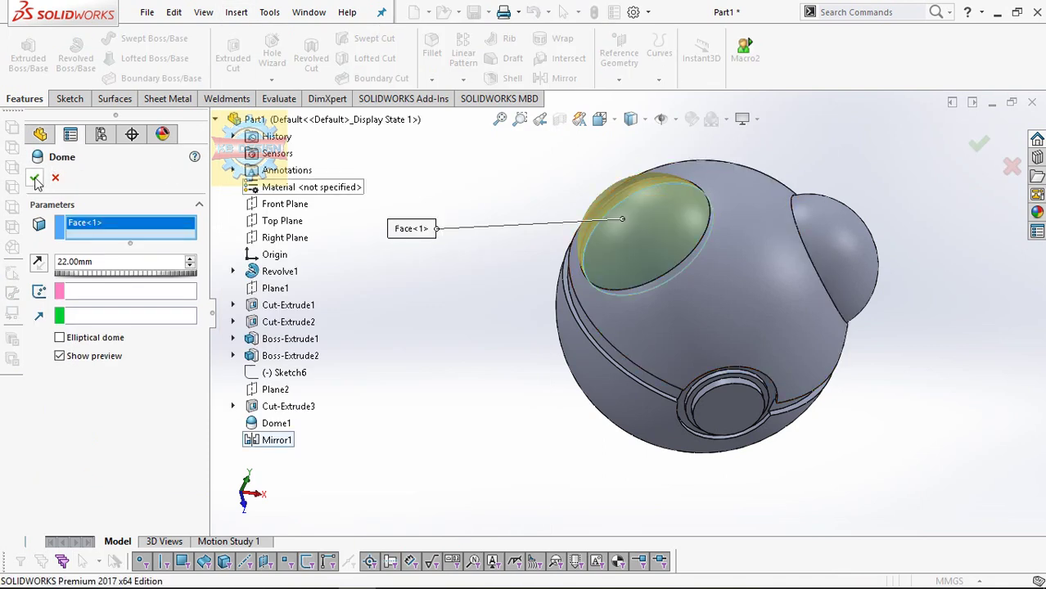
left_click(35, 178)
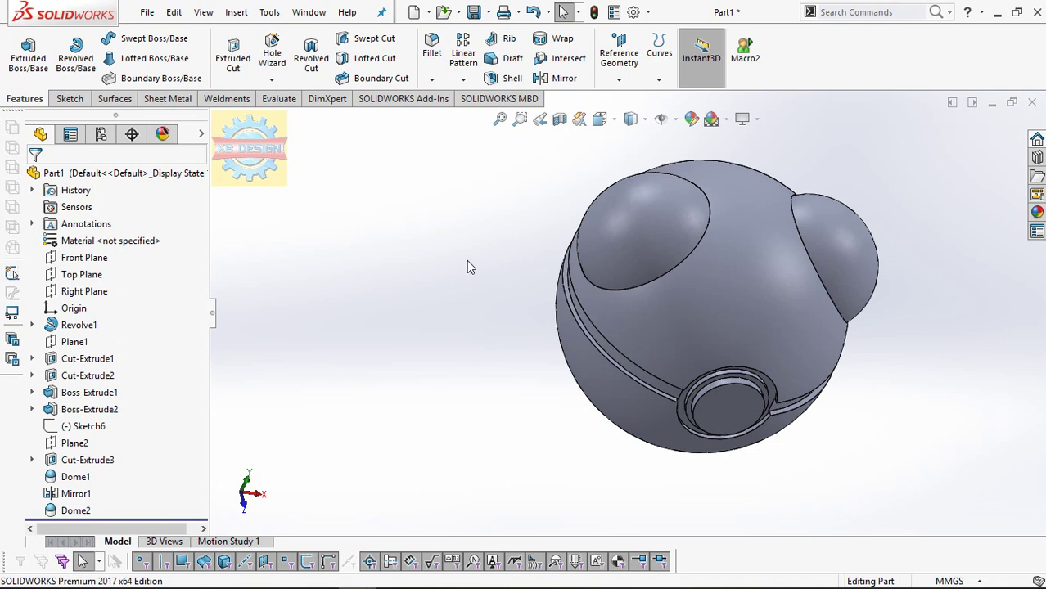
Step: Start a sketch on the Right Plane and draw two centerlines from the ball's centre
left_click(88, 292)
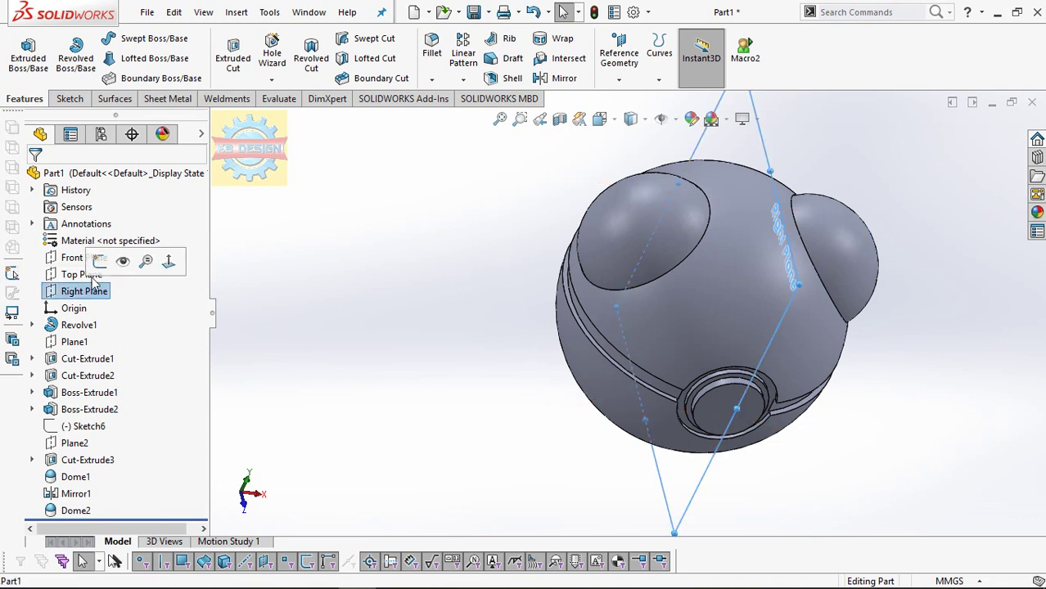
left_click(101, 264)
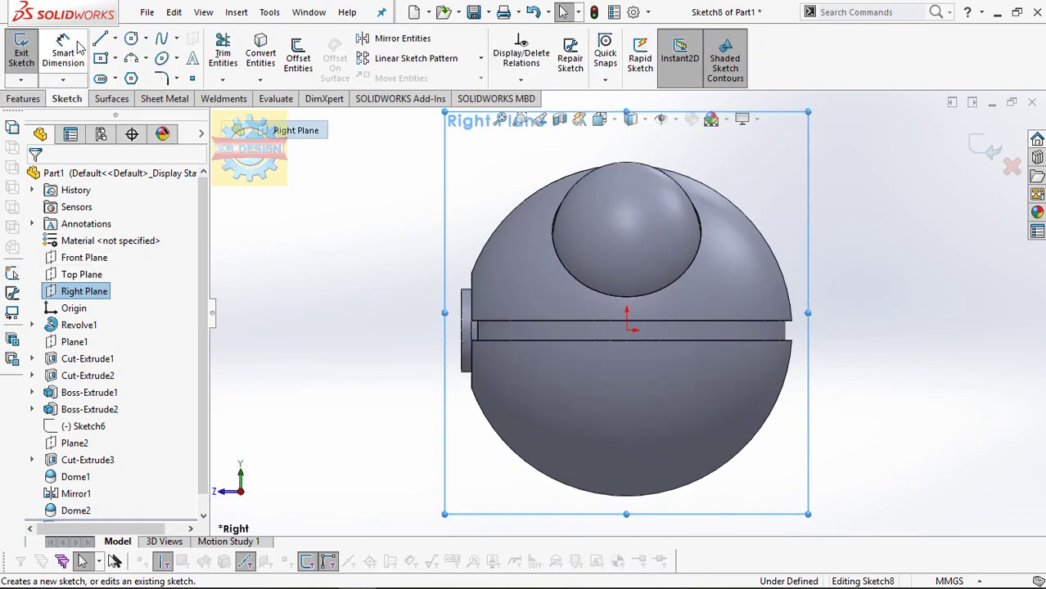
left_click(146, 39)
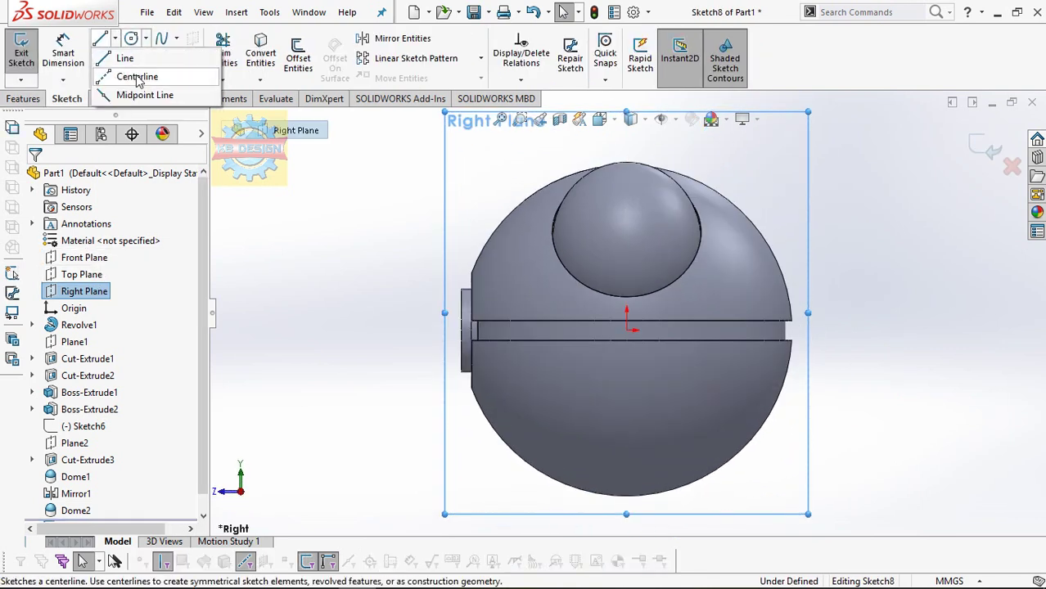
left_click(136, 76)
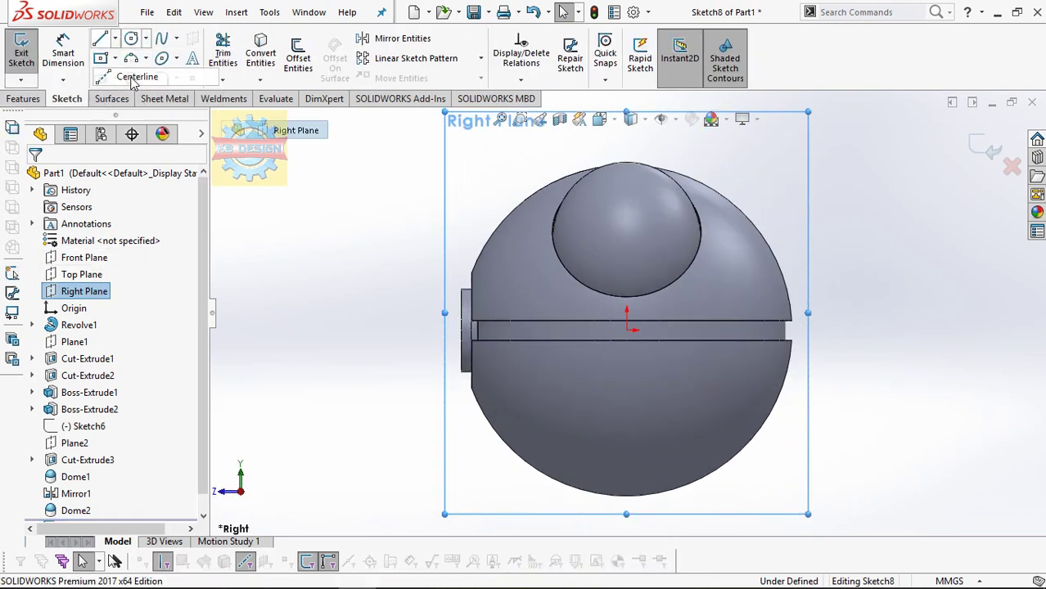
left_click(496, 331)
left_click(626, 330)
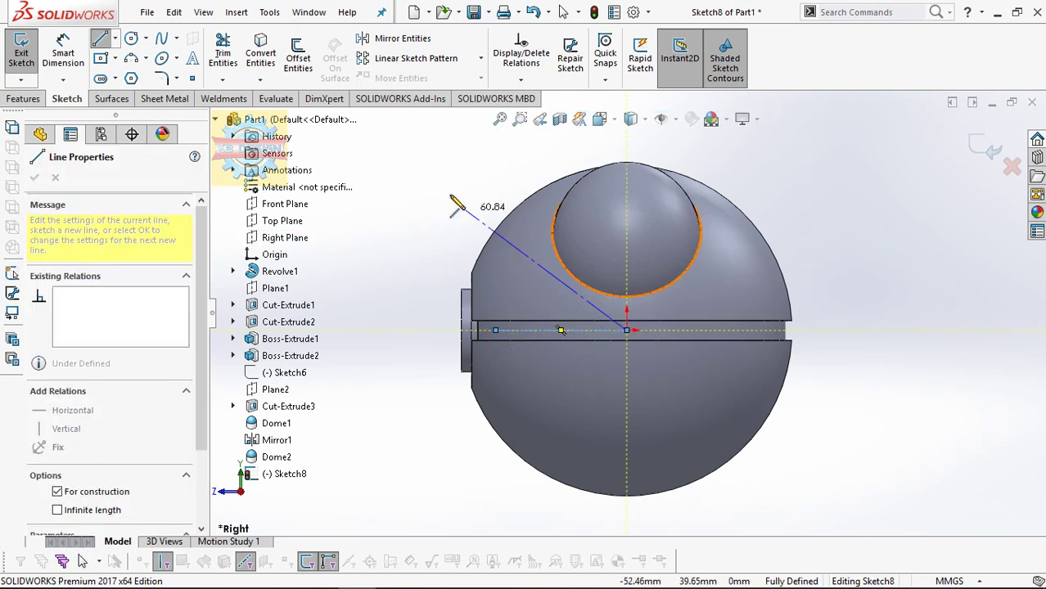
key("Escape")
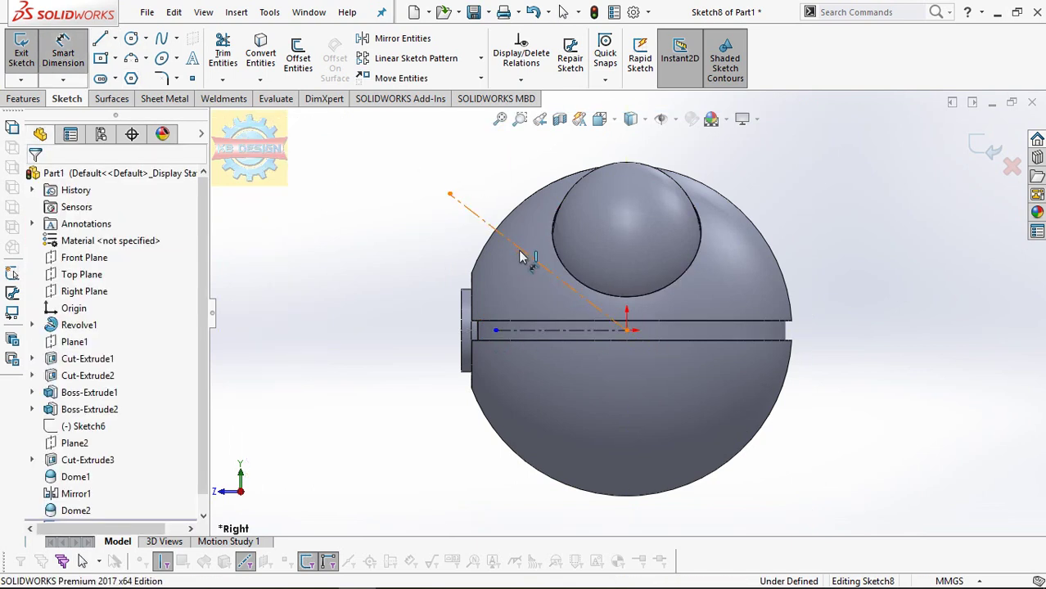
Step: Dimension the angle between the centerlines to 30°, extend the angled line, and close Sketch8
left_click(519, 247)
left_click(532, 330)
left_click(528, 303)
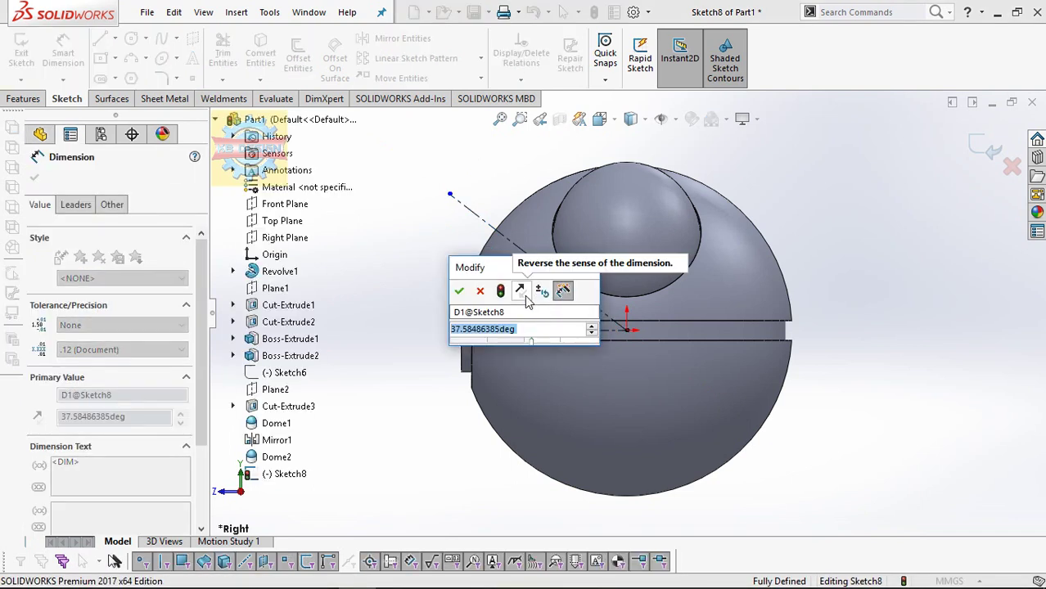
type("30")
key("Return")
key("Escape")
mouse_move(450, 193)
left_mouse_down()
mouse_move(495, 229)
mouse_move(487, 222)
left_mouse_up()
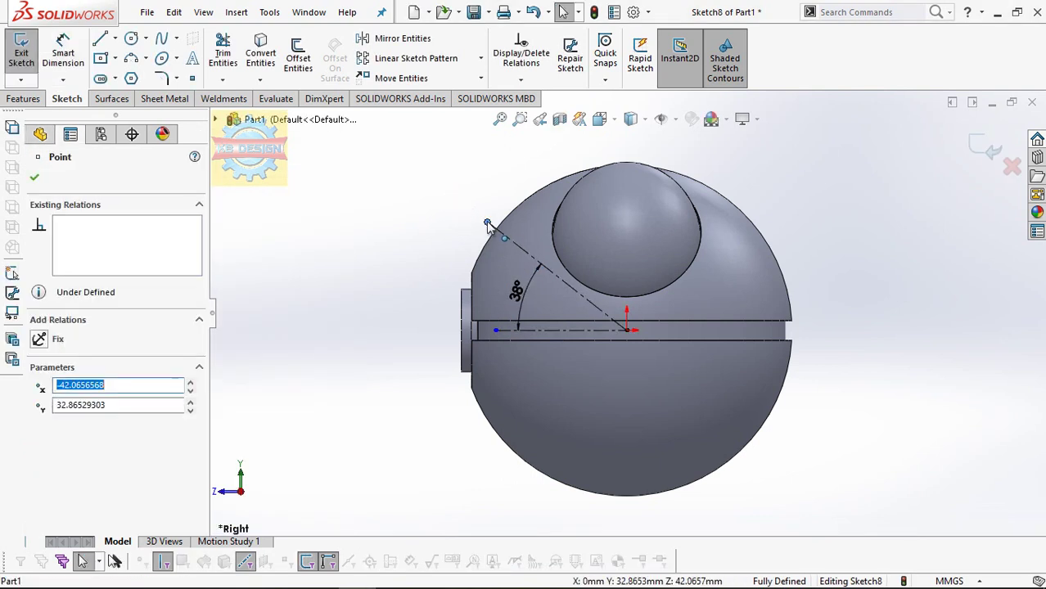
key("Escape")
left_click(22, 57)
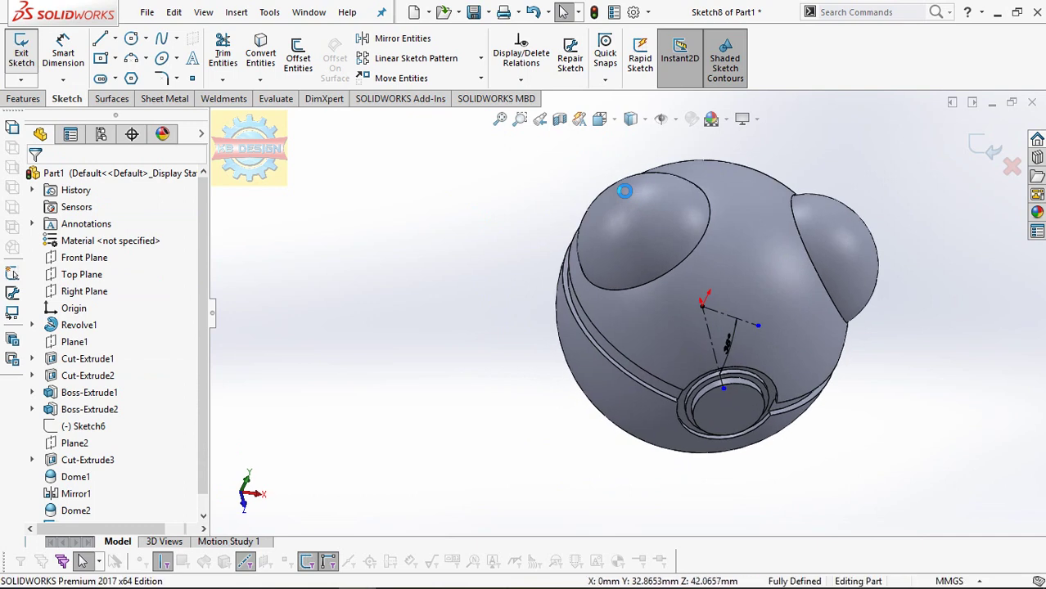
Step: Create Plane3 from Sketch8's angled line and its endpoint, and sketch on it
left_click(619, 79)
left_click(630, 153)
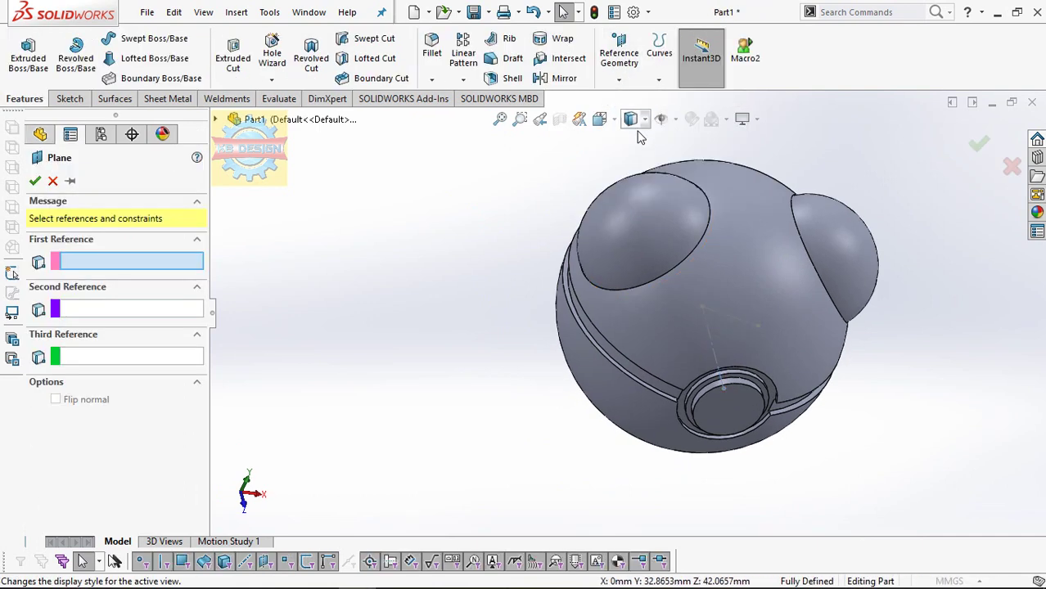
left_click(732, 317)
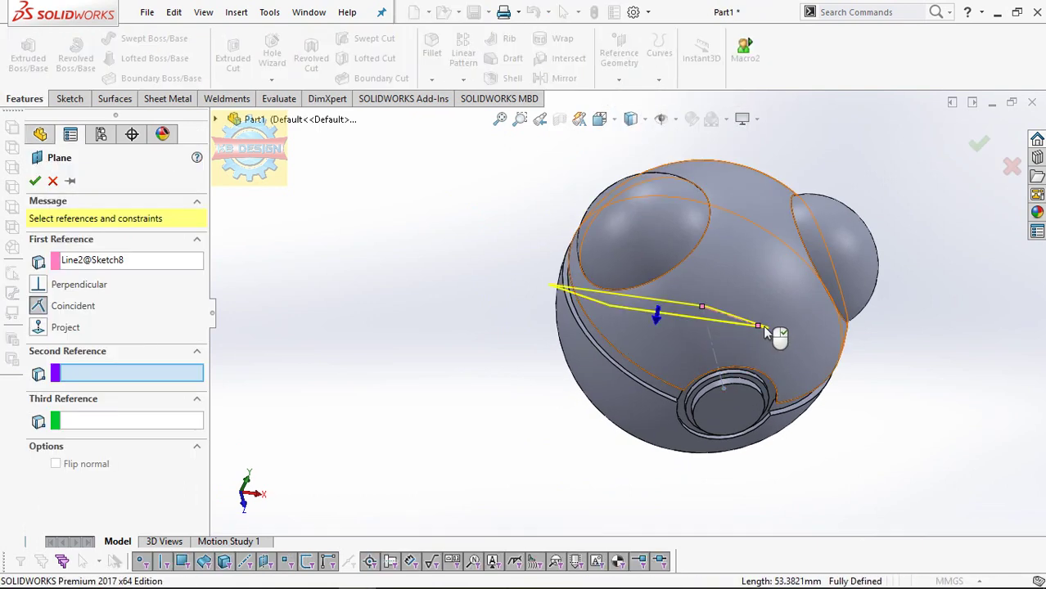
middle_click_drag(808, 320, 586, 318)
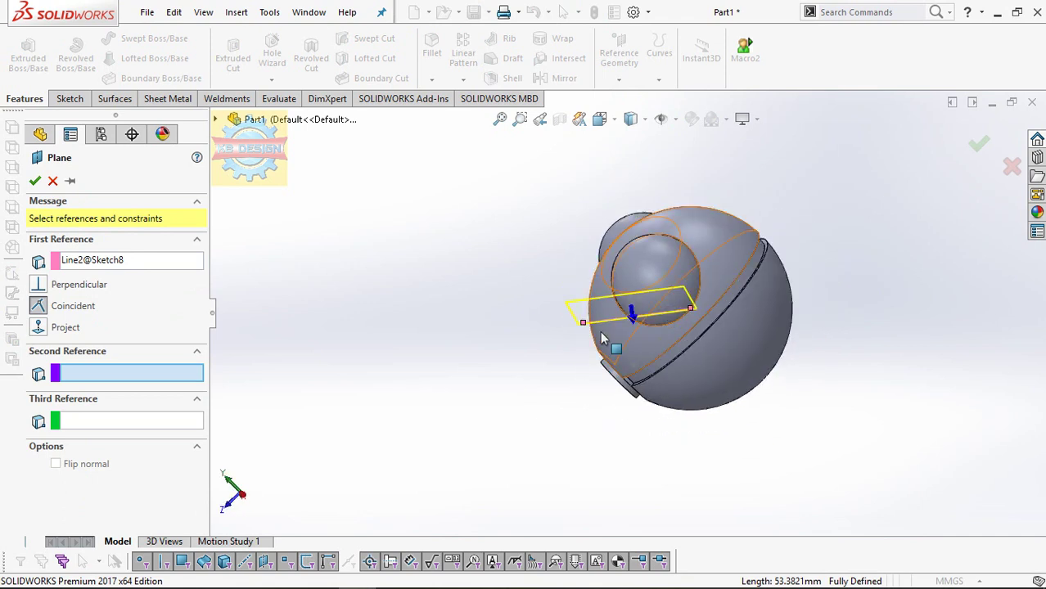
left_click(577, 315)
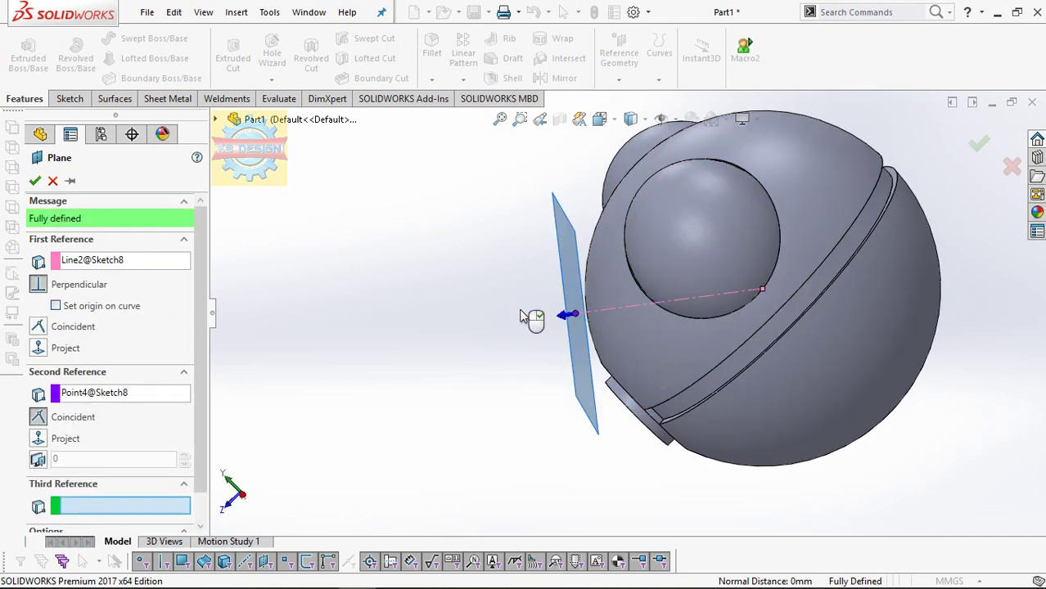
left_click(34, 181)
left_click(63, 99)
left_click(23, 59)
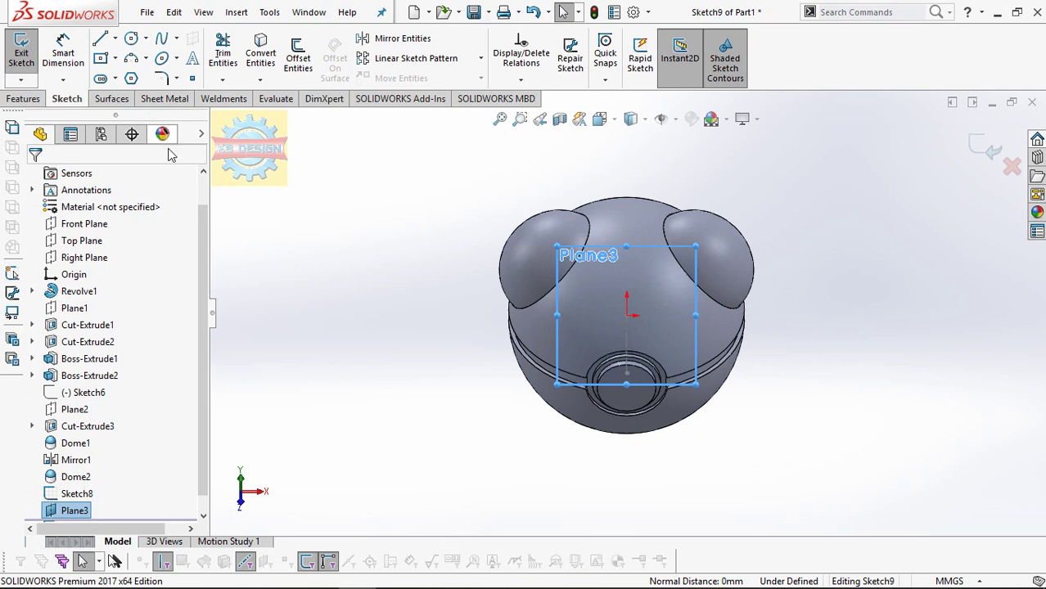
Step: Add sketch text 'M' in Century Gothic at 150% width
left_click(193, 60)
type("m")
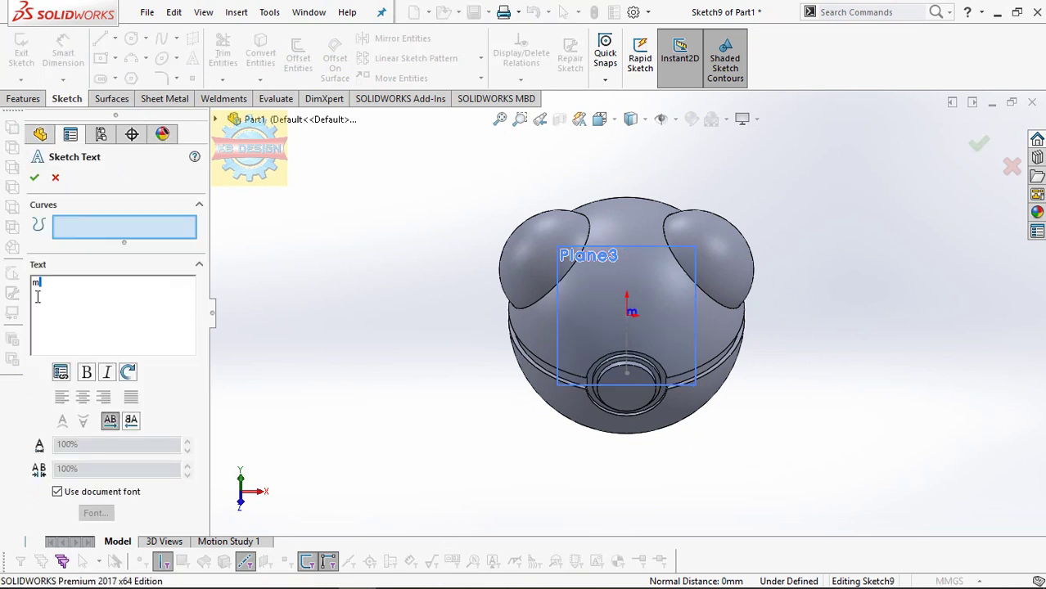
type("M")
left_click(102, 492)
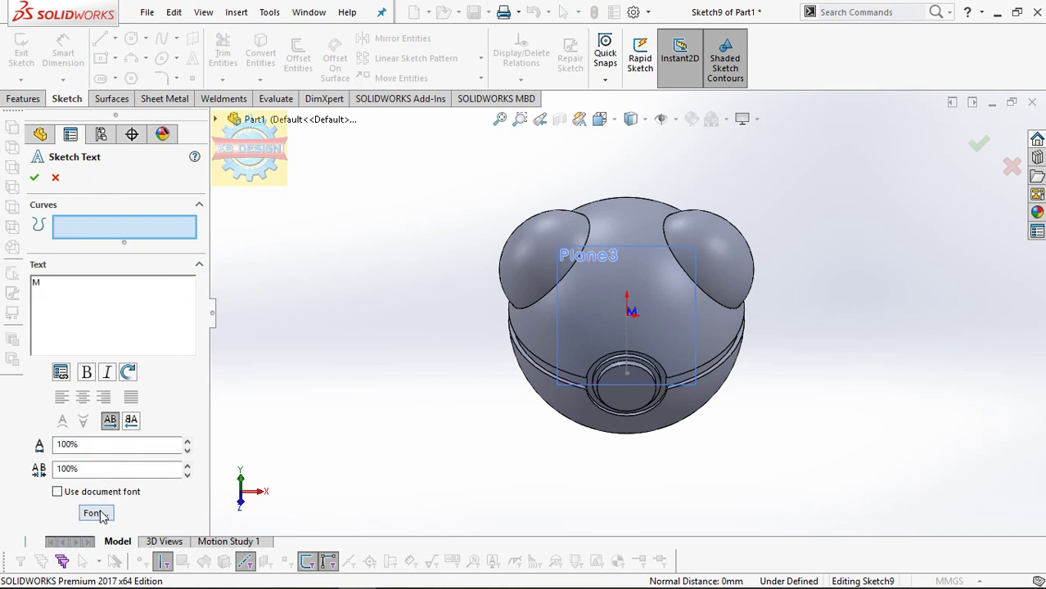
left_click_drag(82, 445, 41, 450)
type("15")
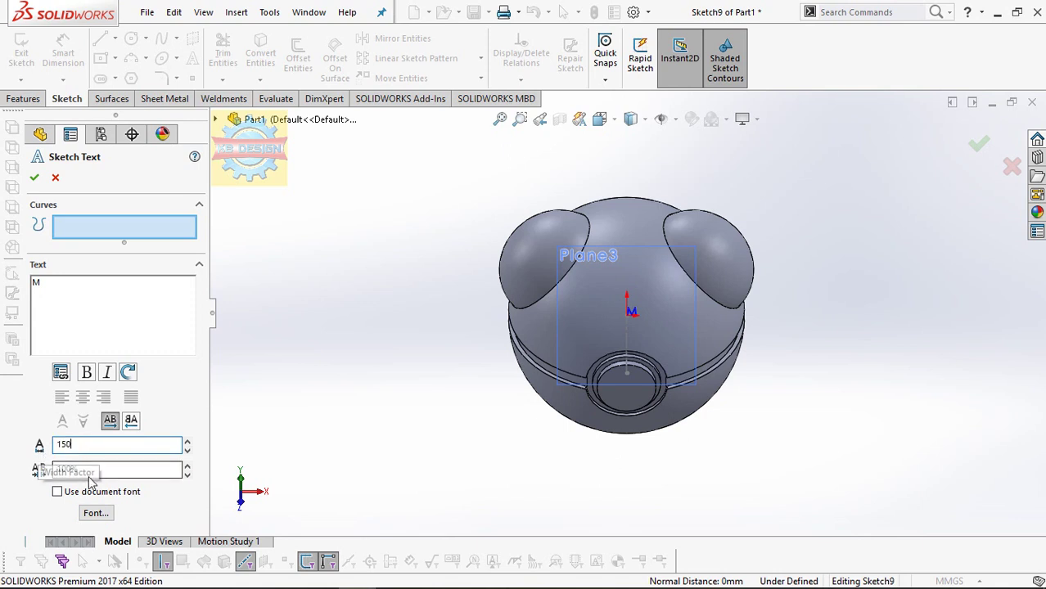
left_click(96, 513)
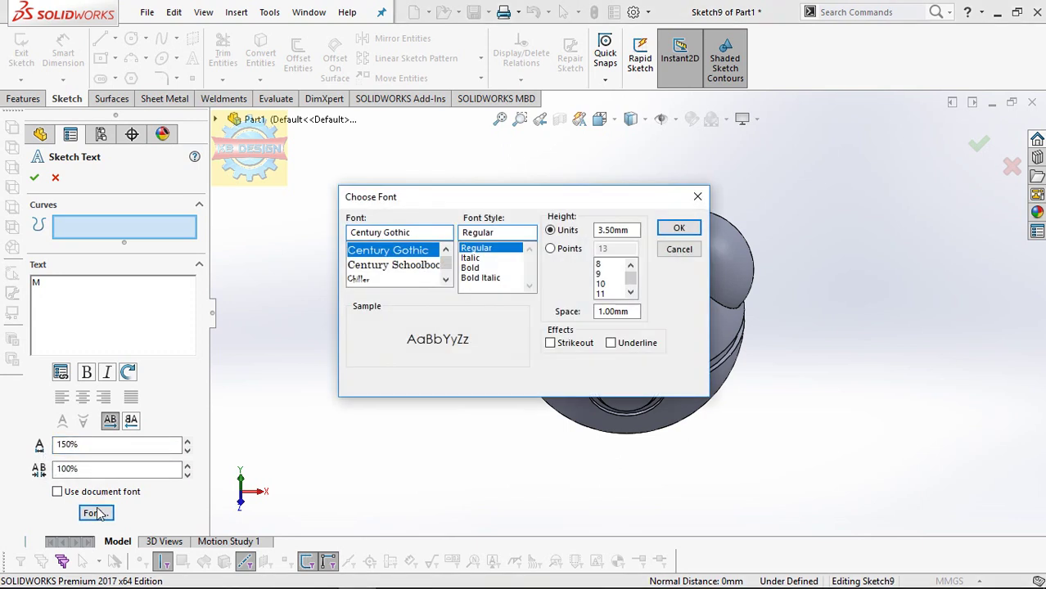
left_click_drag(633, 230, 534, 235)
type("25")
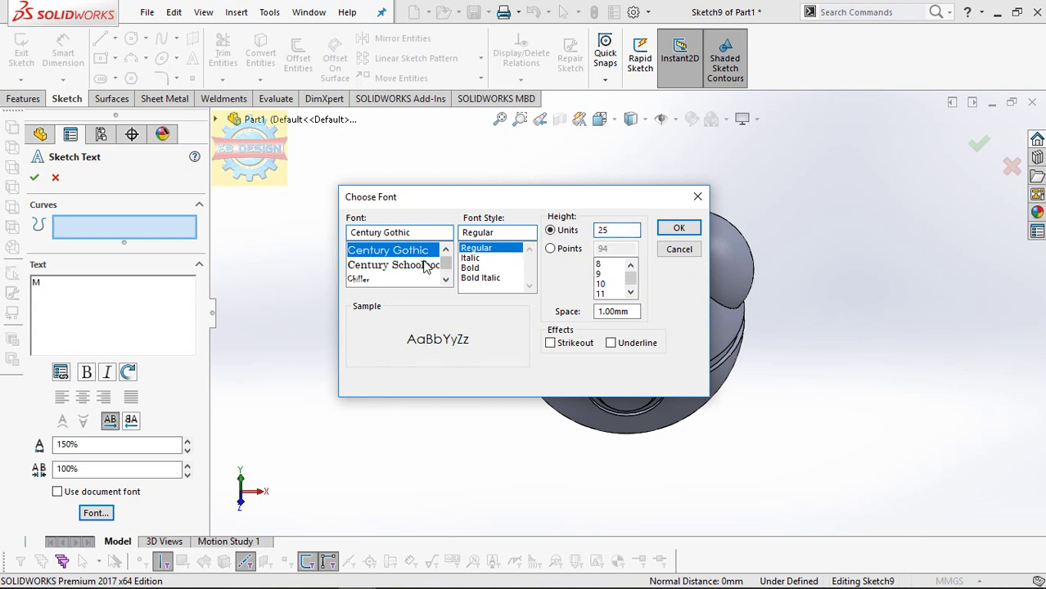
left_click(446, 253)
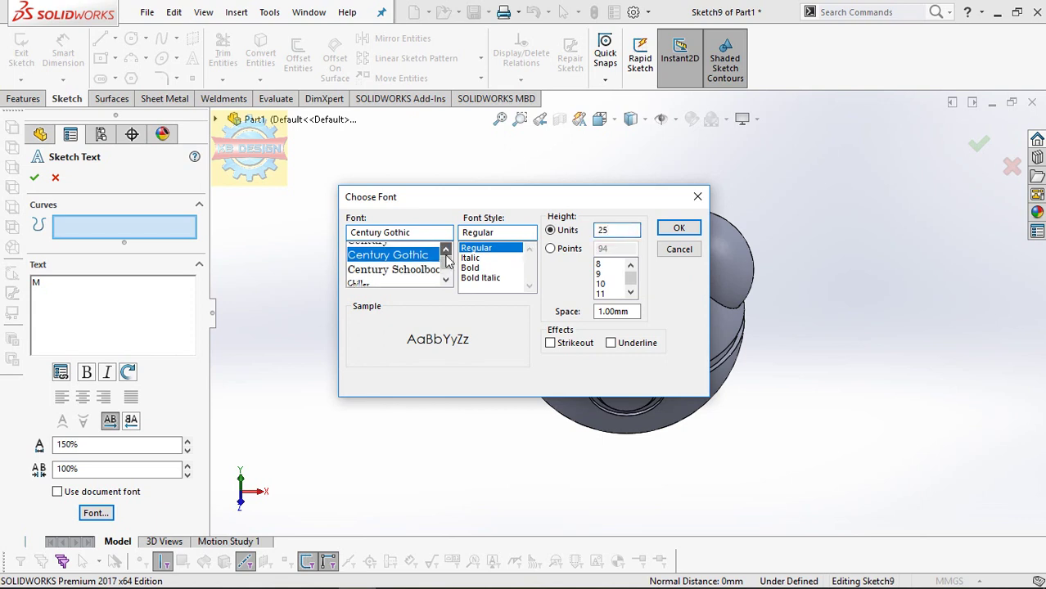
left_click(679, 232)
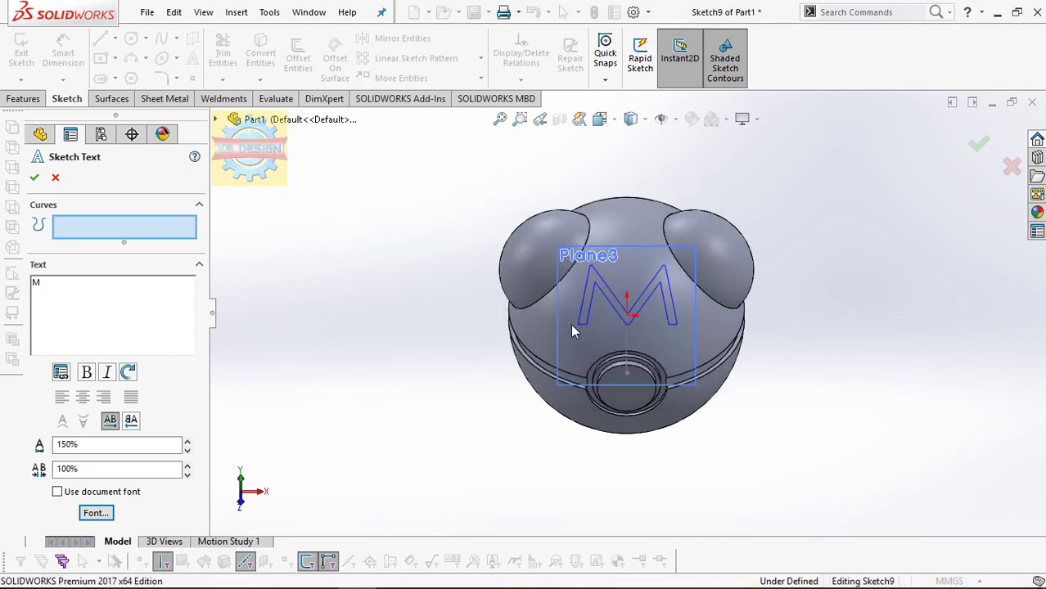
left_click(38, 180)
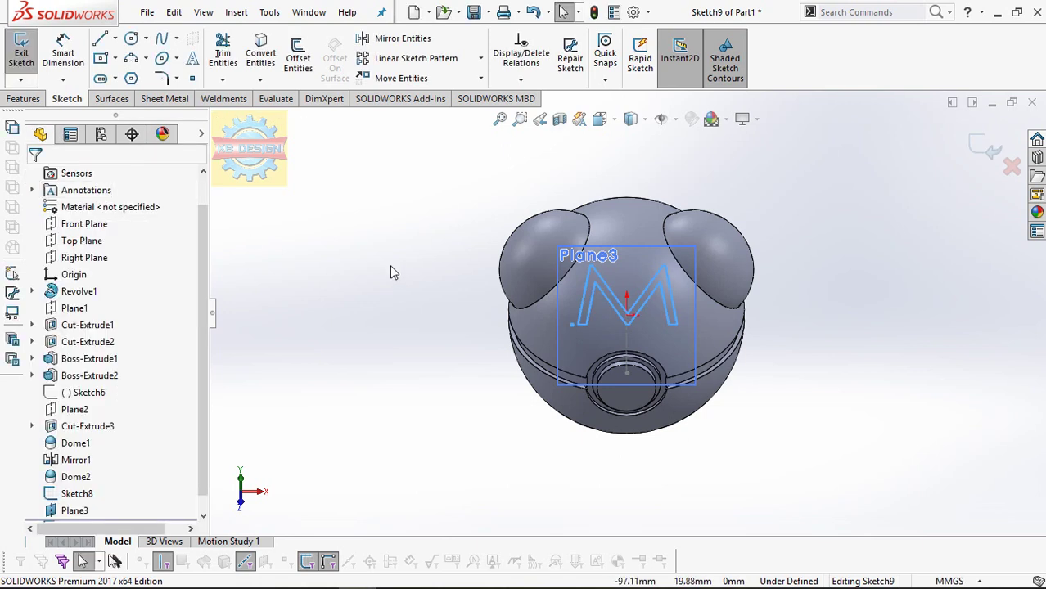
Step: Hide Plane3 in the design tree
key("ctrl+7")
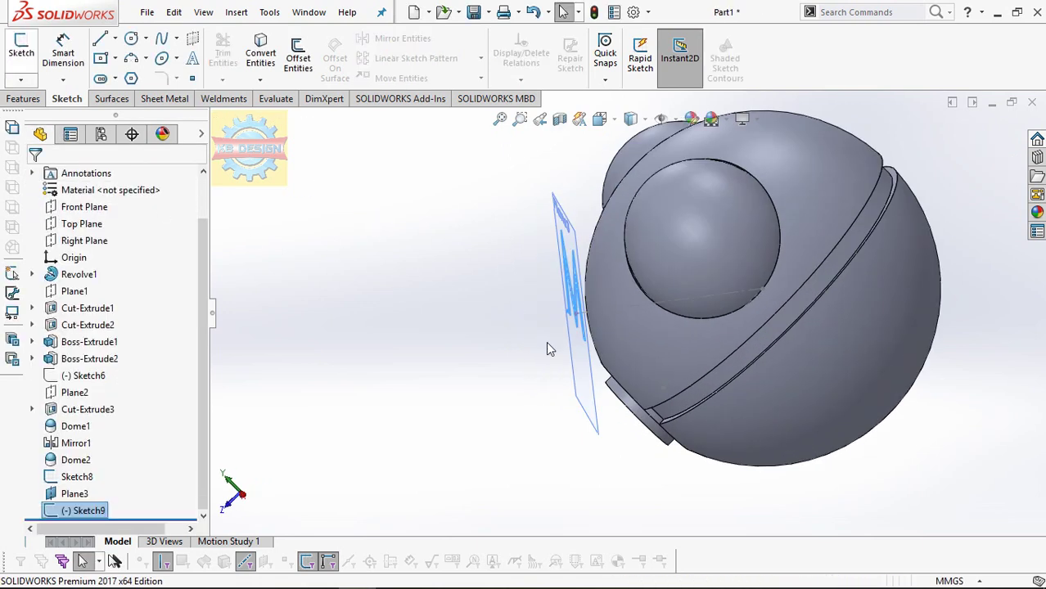
left_click(597, 401)
left_click(680, 348)
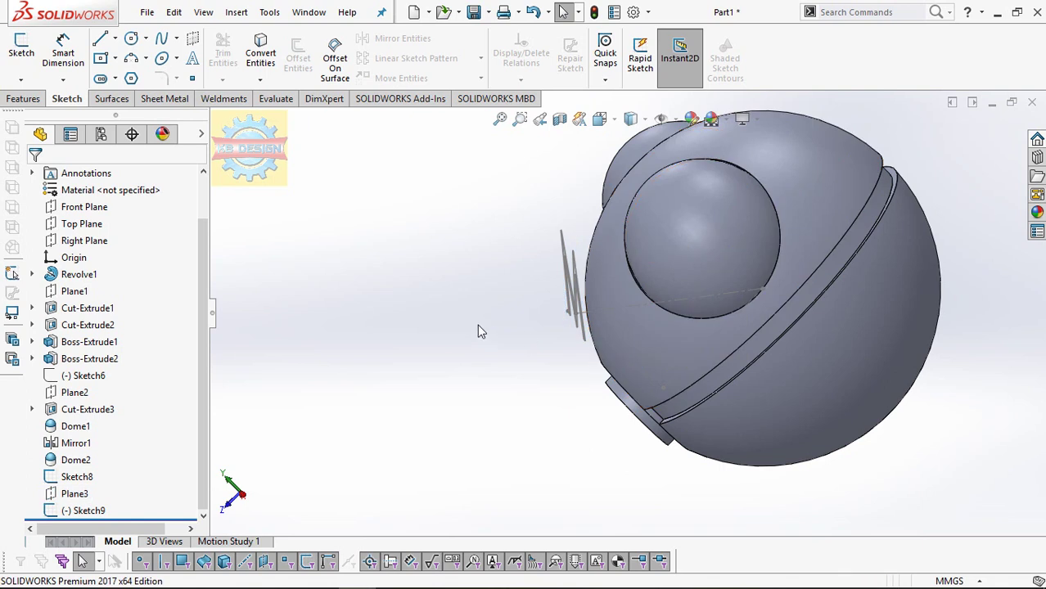
left_click(23, 98)
Step: Project Sketch9's M onto the ball's upper face as Split Line1
left_click(659, 53)
left_click(696, 117)
key("Escape")
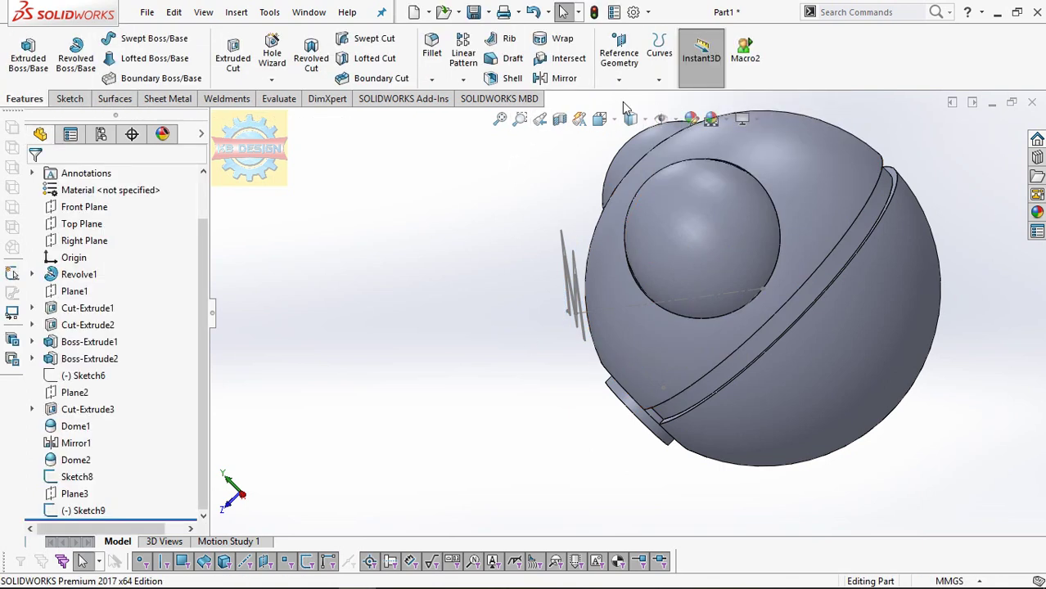
left_click(659, 53)
left_click(681, 161)
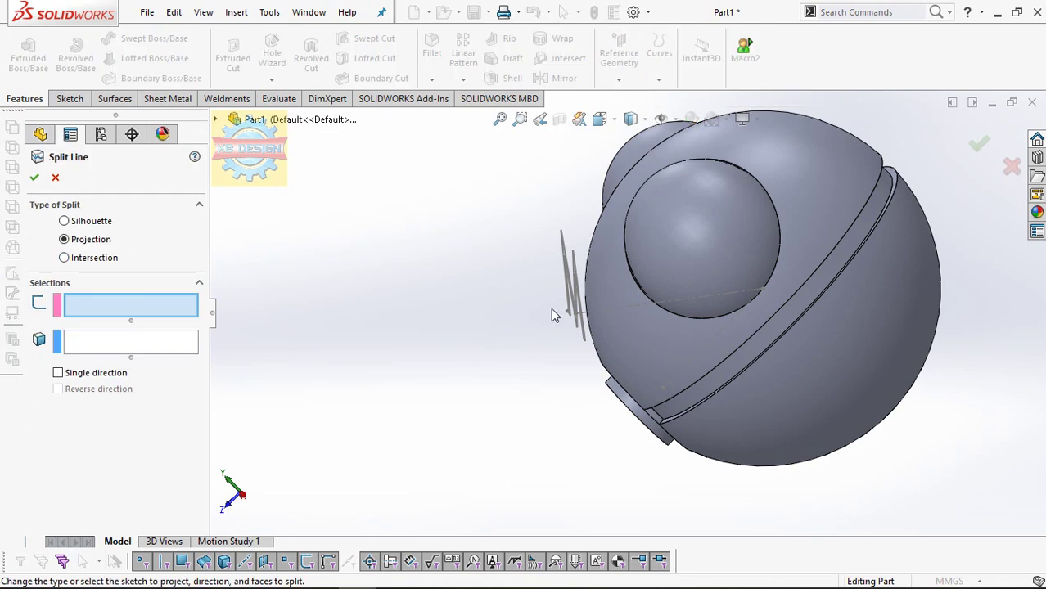
middle_click_drag(620, 315, 573, 304)
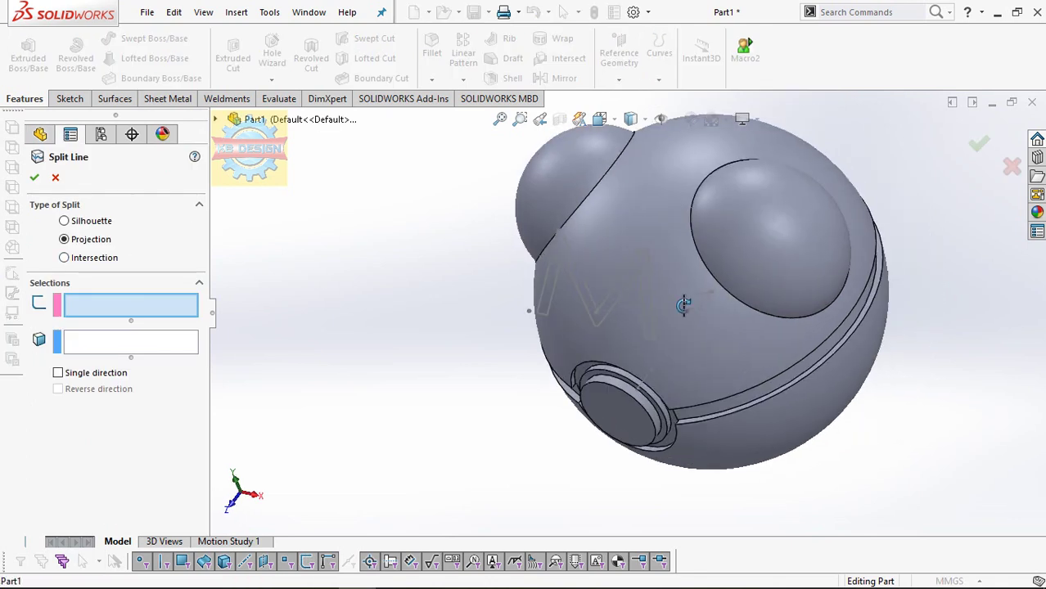
left_click(544, 310)
left_click(706, 319)
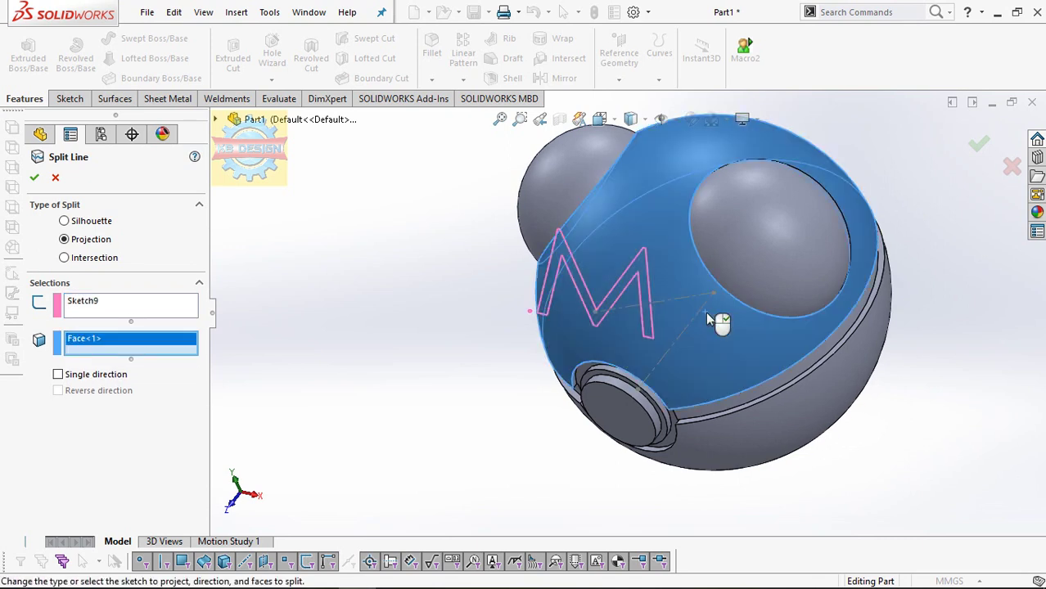
left_click(34, 179)
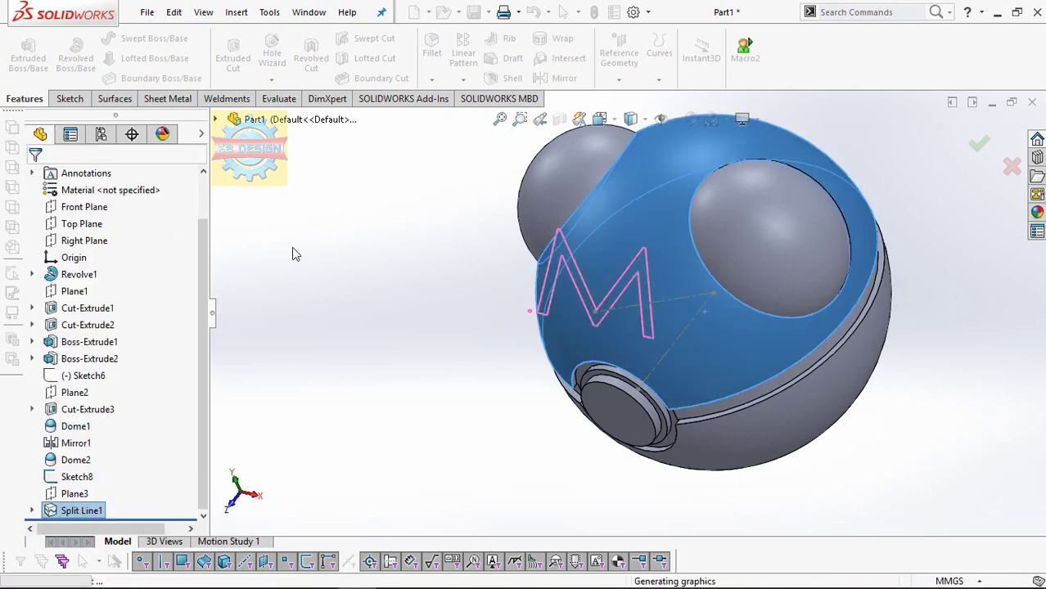
mouse_move(508, 298)
middle_mouse_down()
mouse_move(643, 248)
mouse_move(644, 278)
middle_mouse_up()
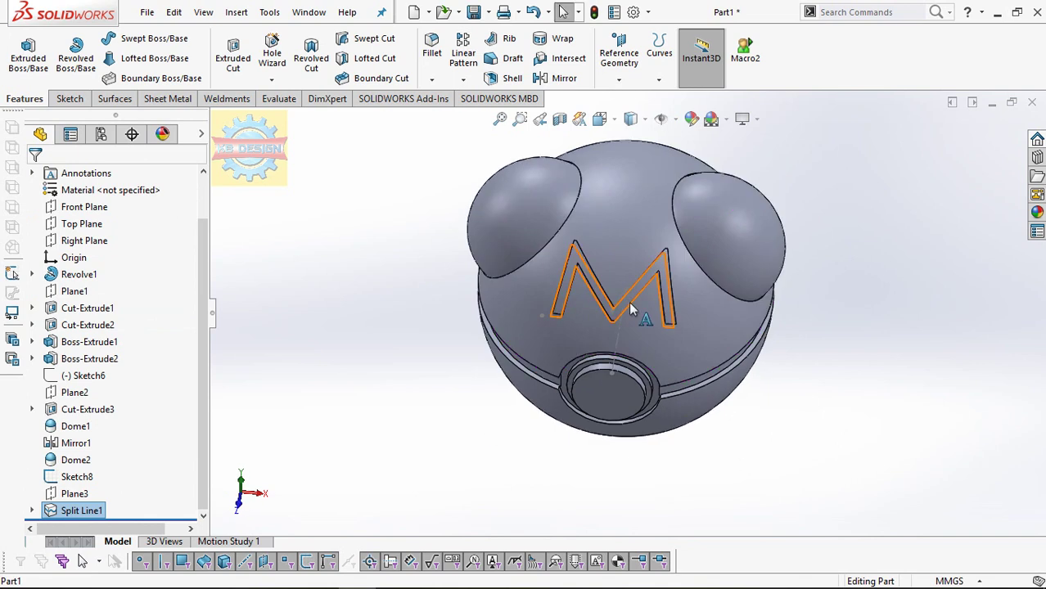
Step: Hide Plane3 and Sketch8 in the design tree
left_click(85, 492)
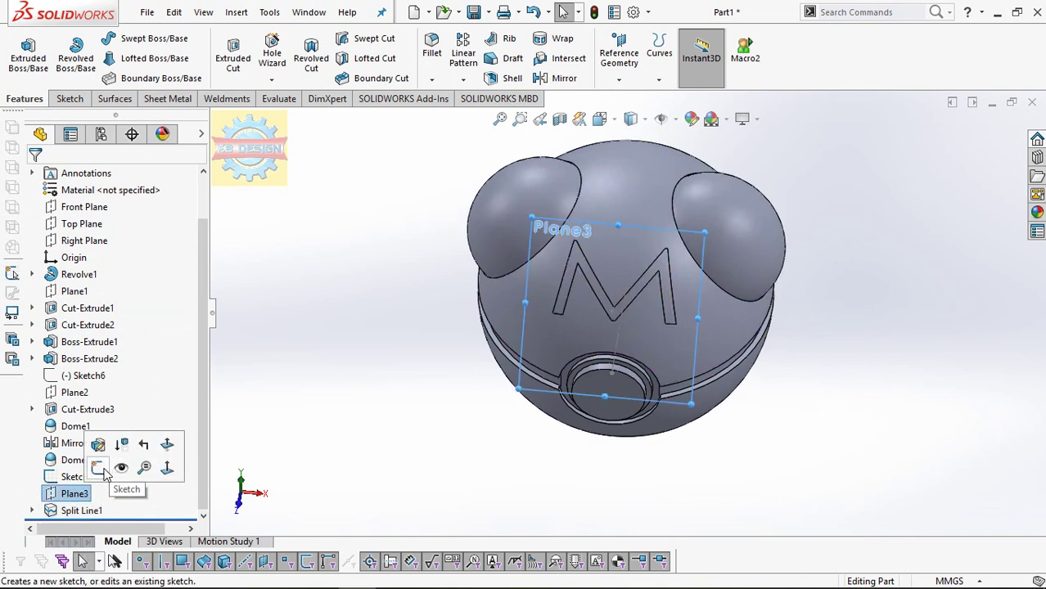
left_click(78, 478)
left_click(97, 438)
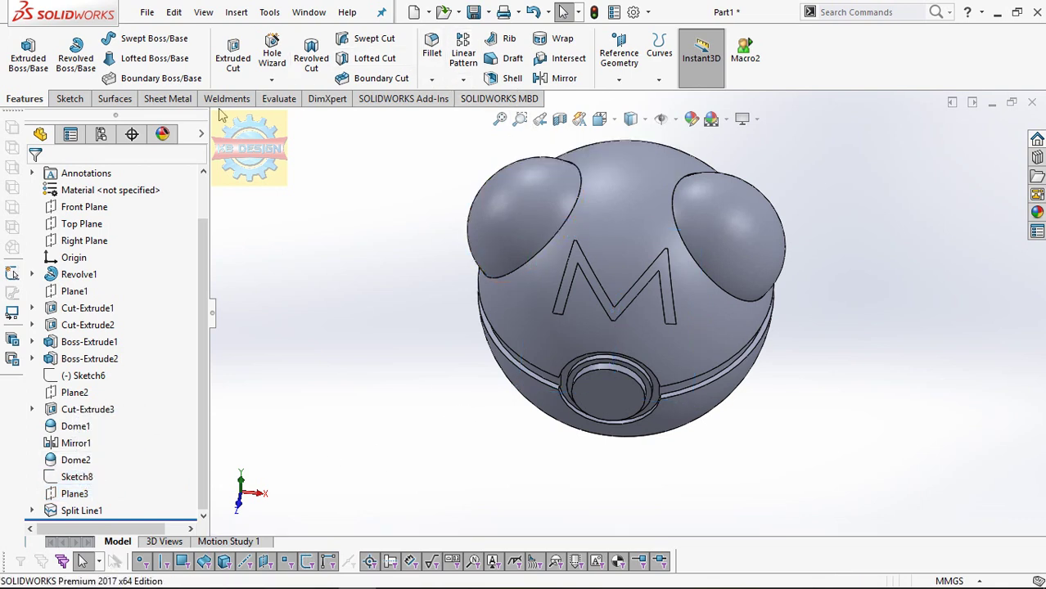
left_click(113, 98)
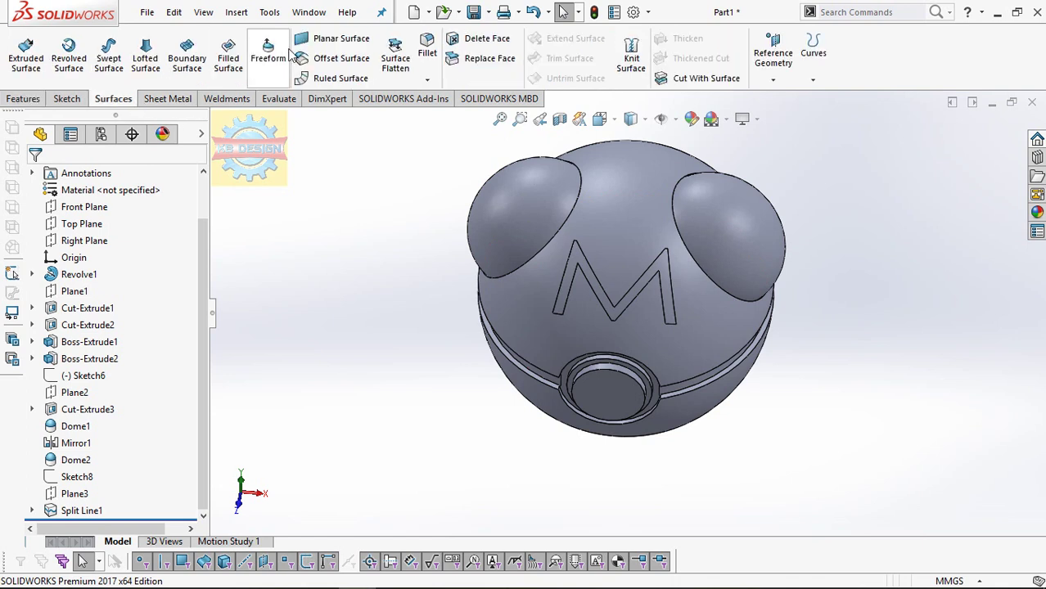
Step: Offset the M-shaped face by 0 mm, creating Surface-Offset1
left_click(328, 58)
left_click(582, 270)
left_click_drag(176, 262, 3, 302)
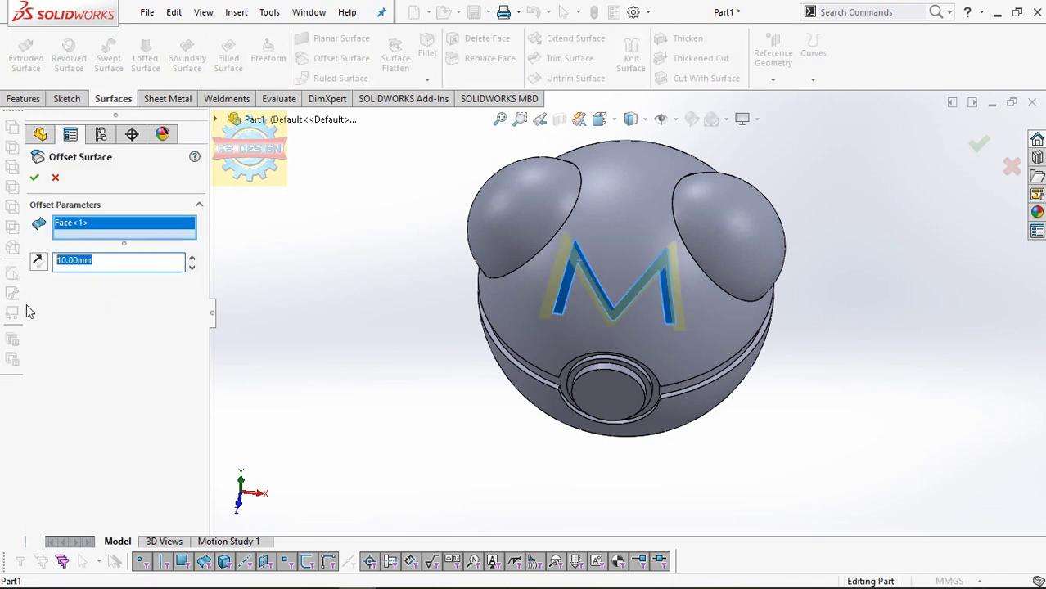
type("0")
key("Return")
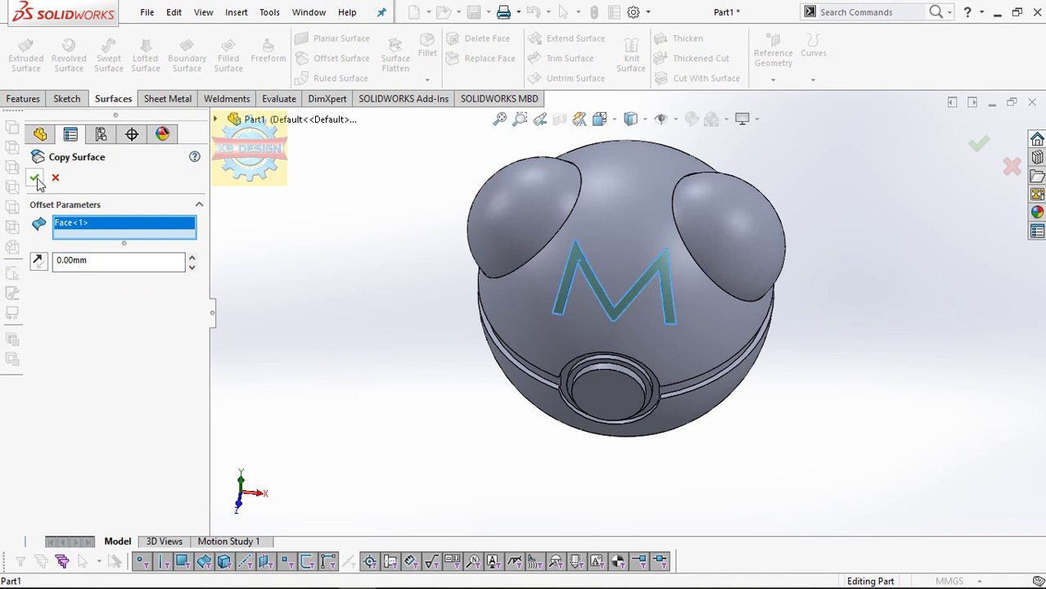
left_click(40, 177)
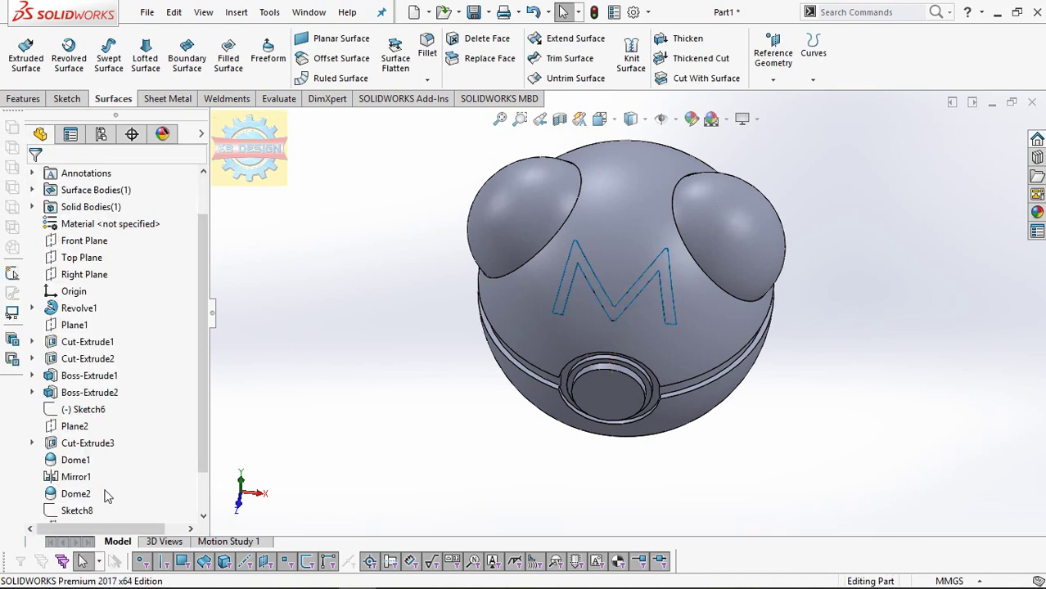
Step: Try and cancel a surface extrusion on Surface-Offset1, then tilt the ball forward
left_click(90, 511)
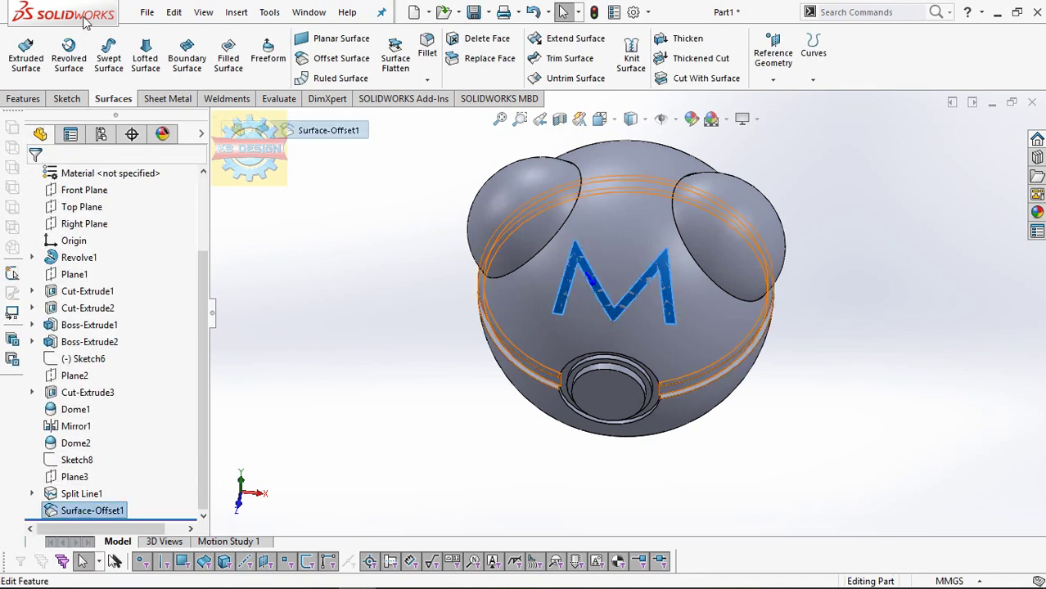
left_click(26, 59)
left_click(35, 179)
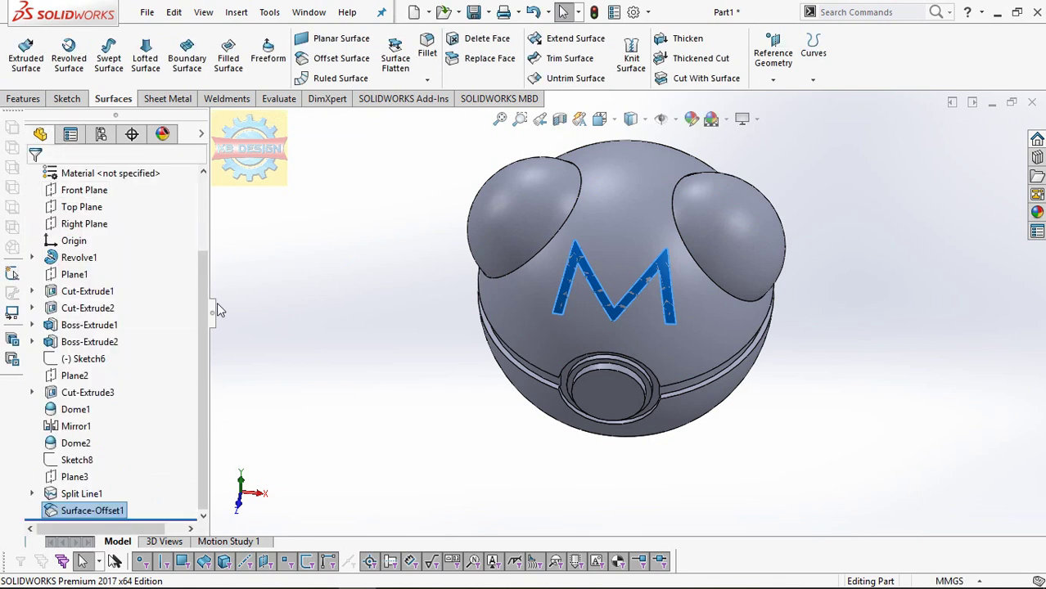
left_click(300, 414)
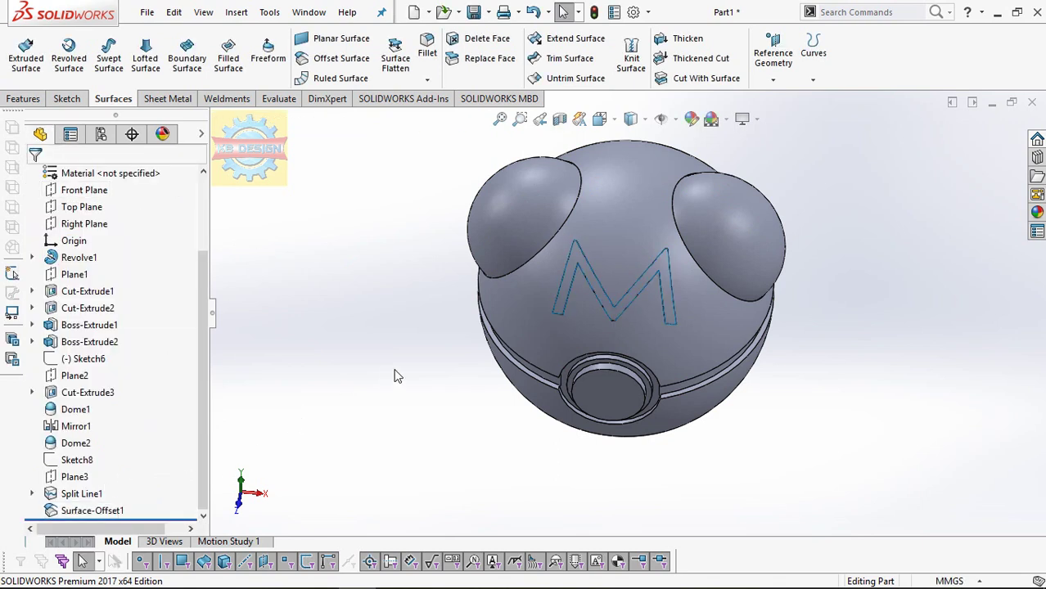
middle_click_drag(389, 334, 377, 321)
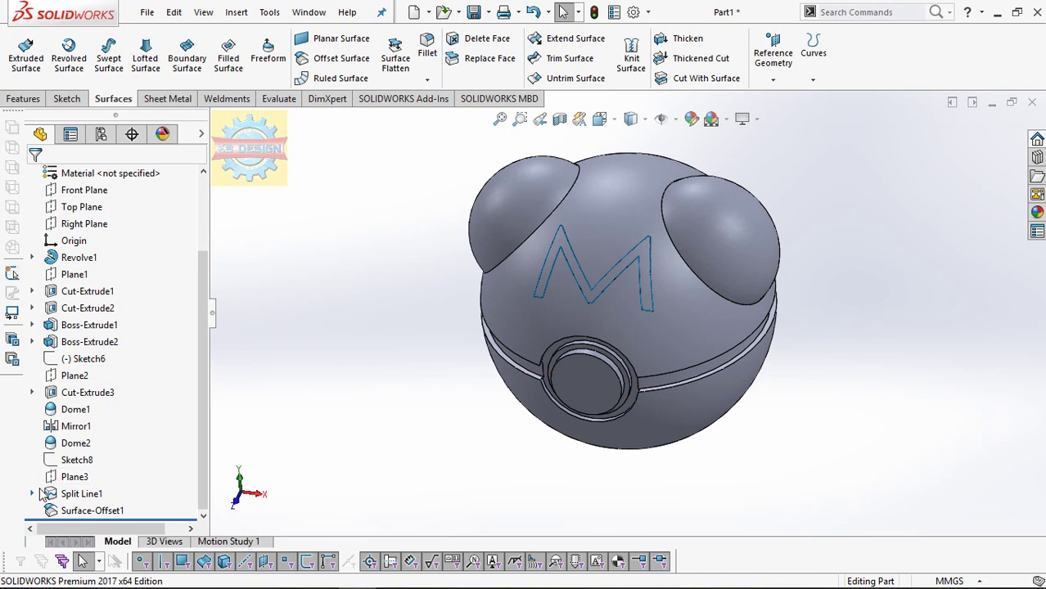
Step: Start a flipped surface extrude of Sketch9 ending Up To Surface at Surface-Offset1
left_click(32, 493)
left_click(94, 509)
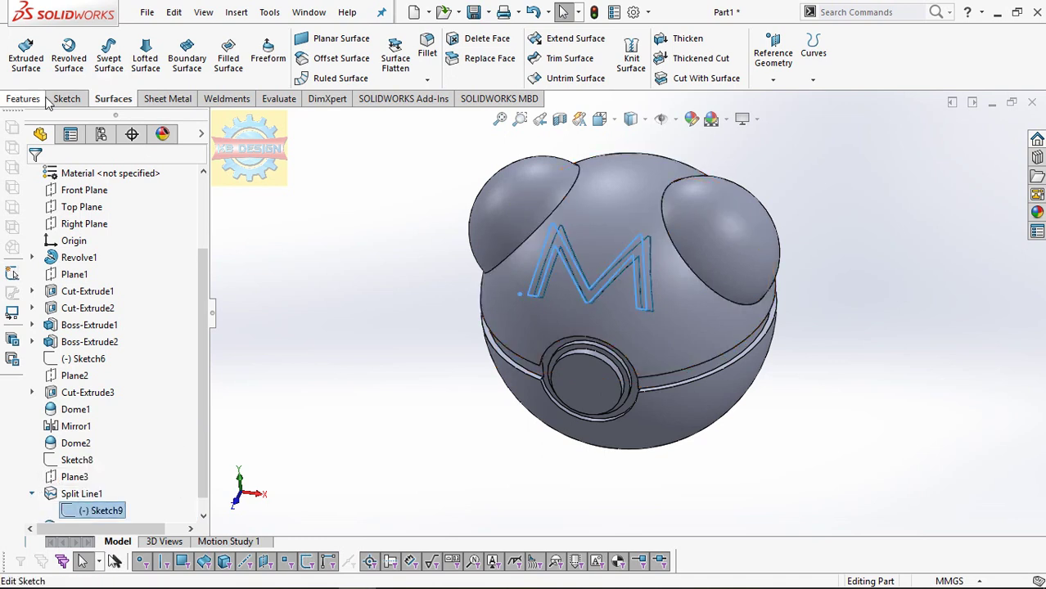
left_click(25, 54)
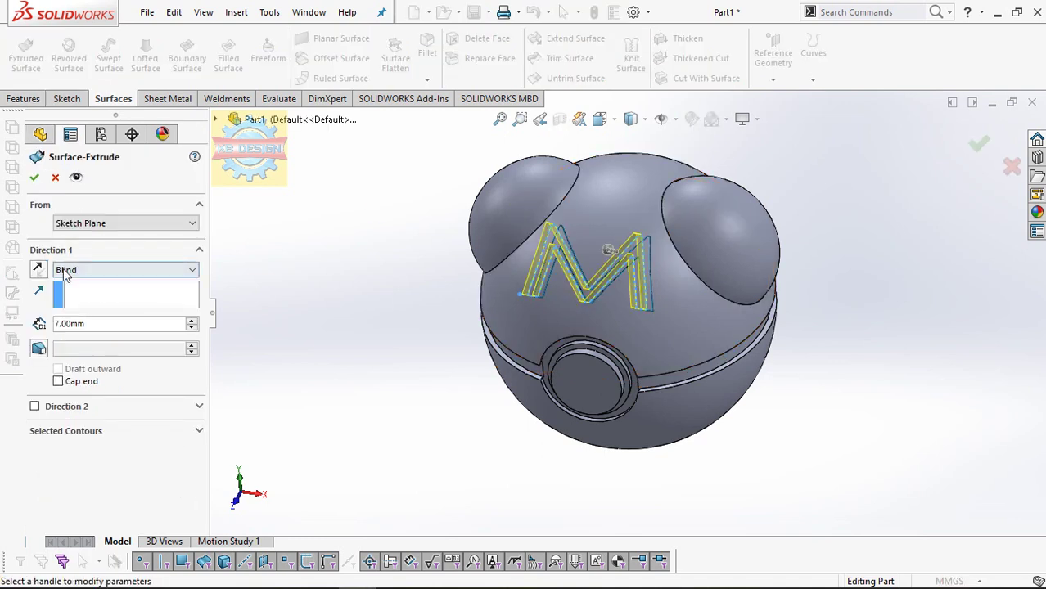
left_click(38, 269)
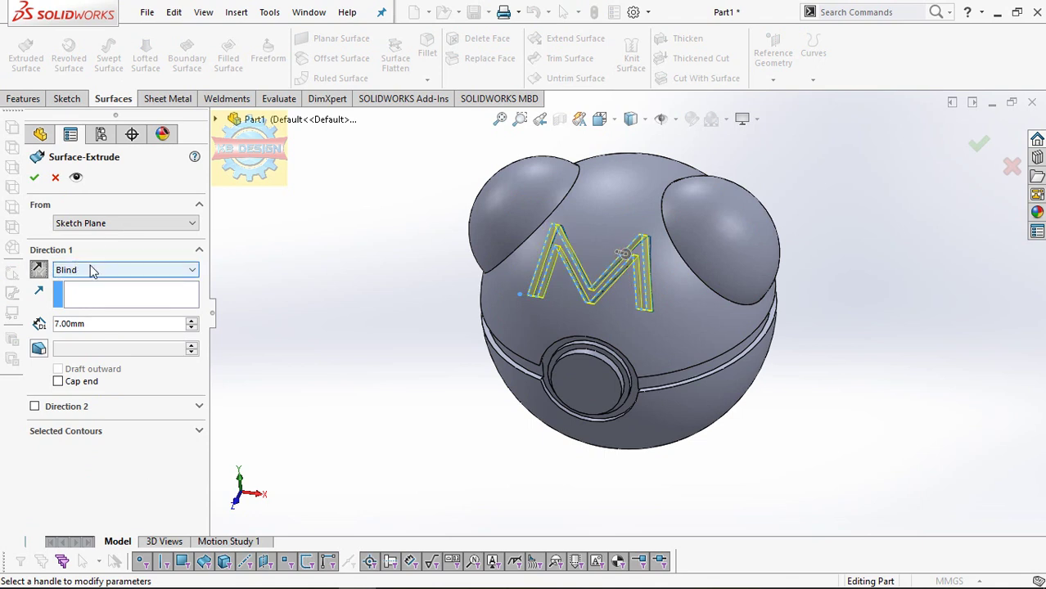
mouse_move(630, 282)
middle_mouse_down()
mouse_move(546, 277)
mouse_move(561, 276)
middle_mouse_up()
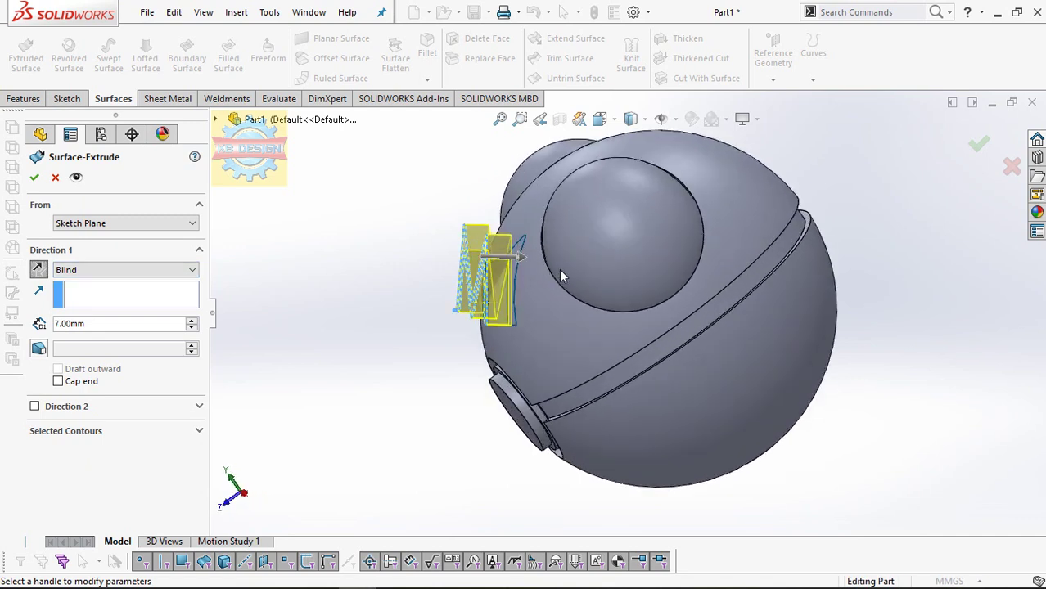
left_click(125, 273)
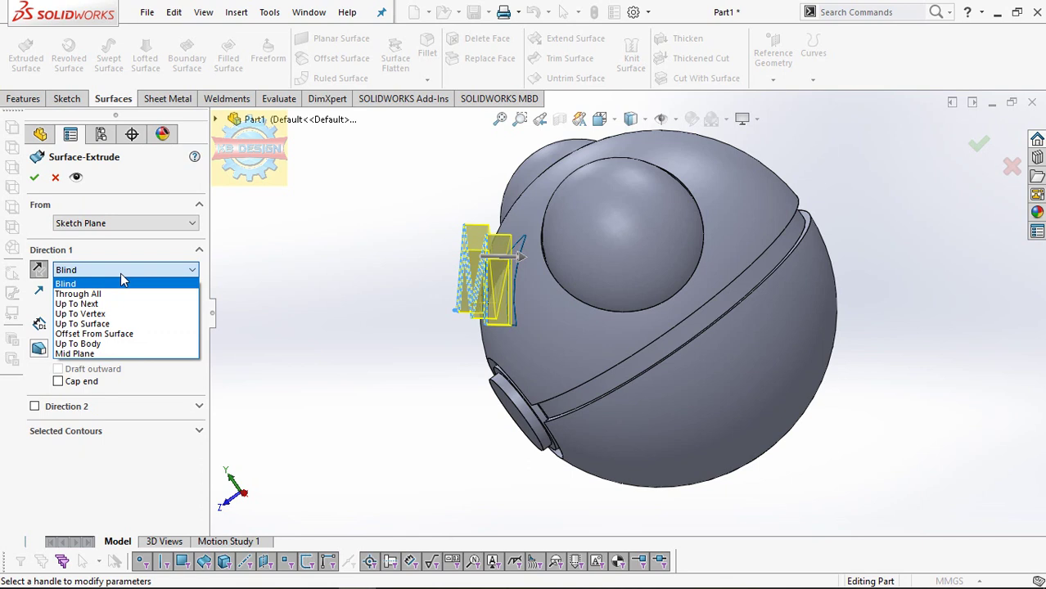
left_click(110, 324)
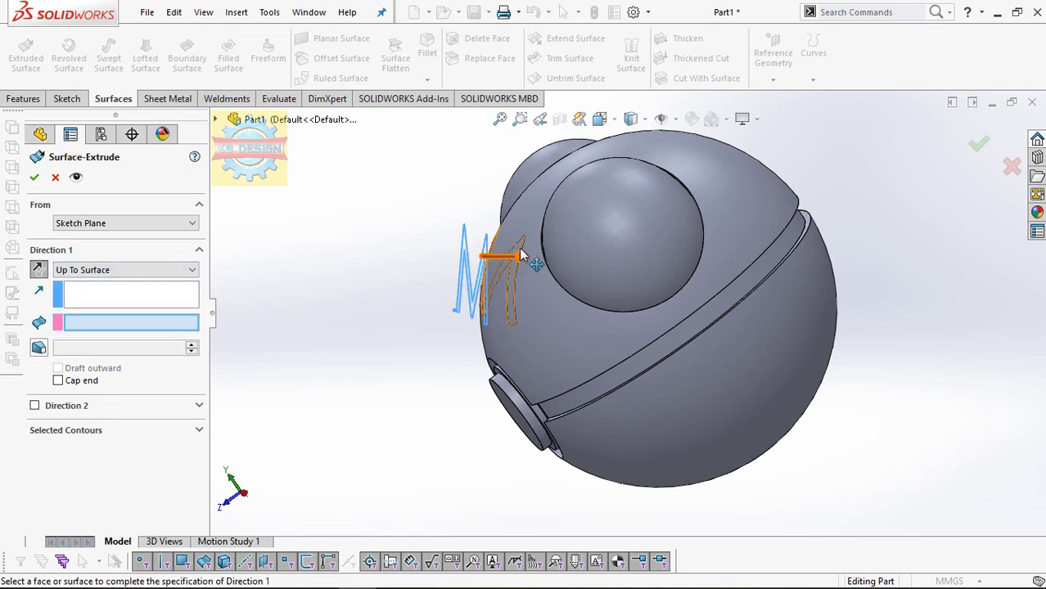
left_click(519, 245)
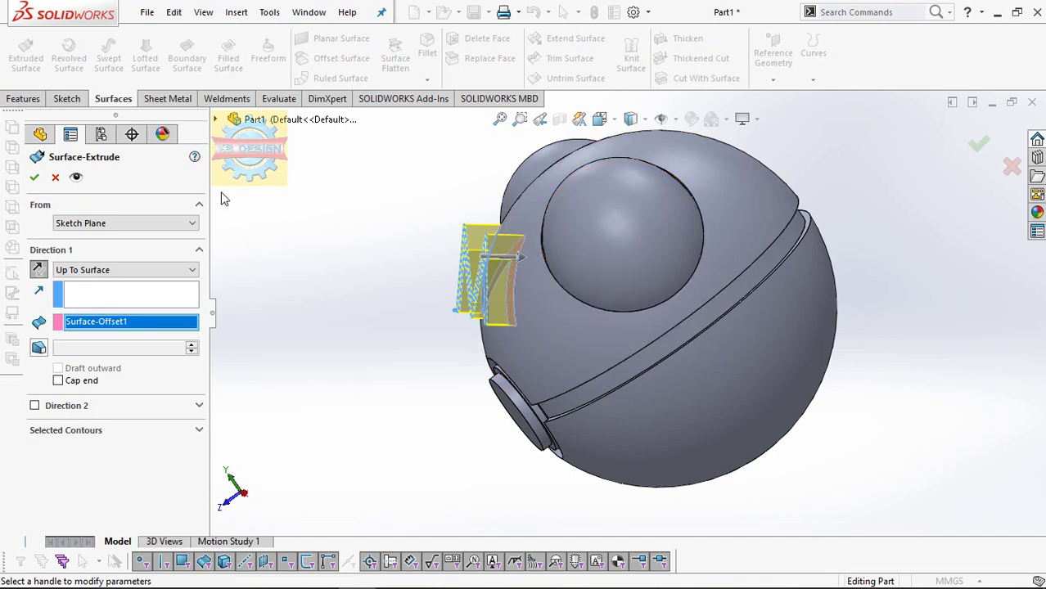
Step: Try Offset From Surface, revert to Blind at 10 mm, then cancel the extrude
left_click(96, 271)
left_click(115, 334)
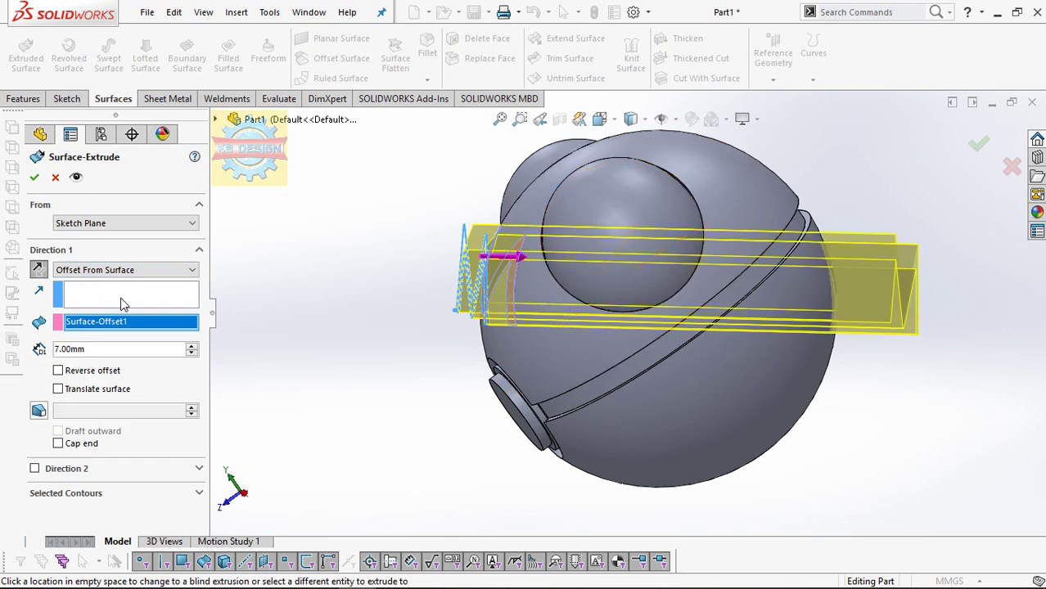
left_click(117, 347)
left_click(418, 240)
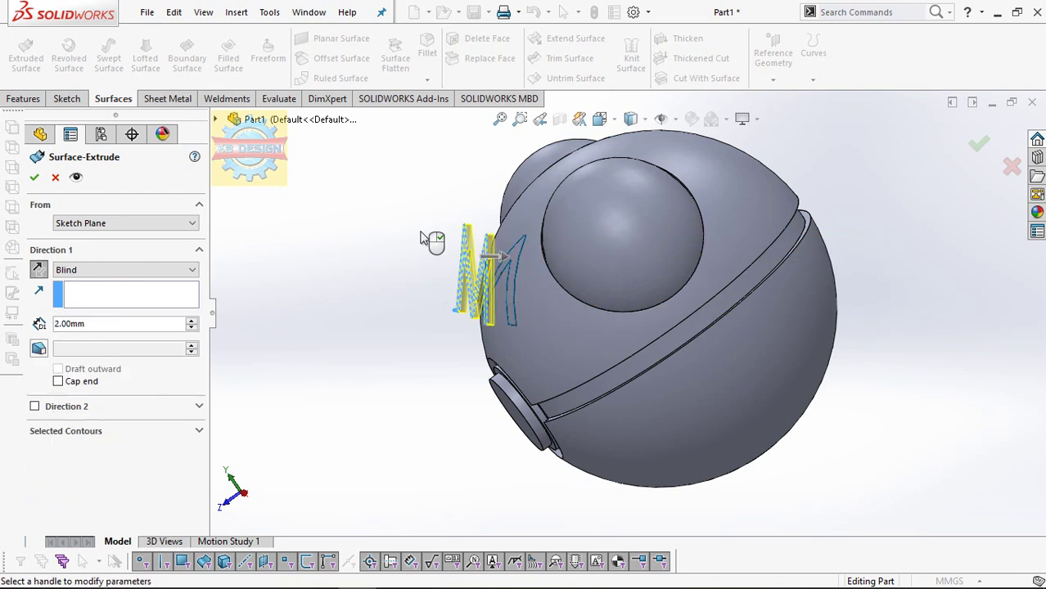
left_click(93, 271)
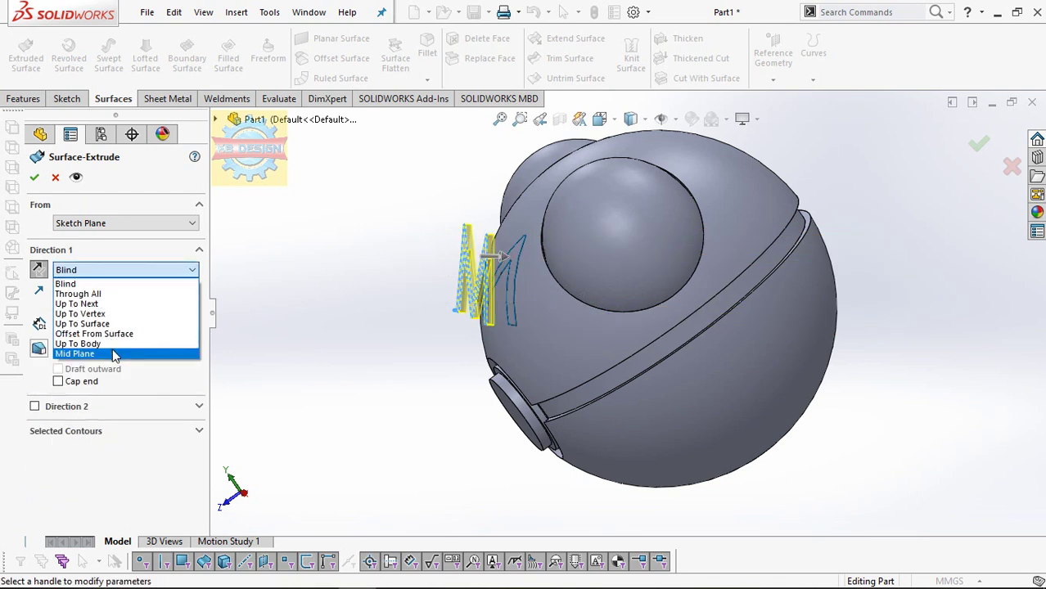
left_click(115, 332)
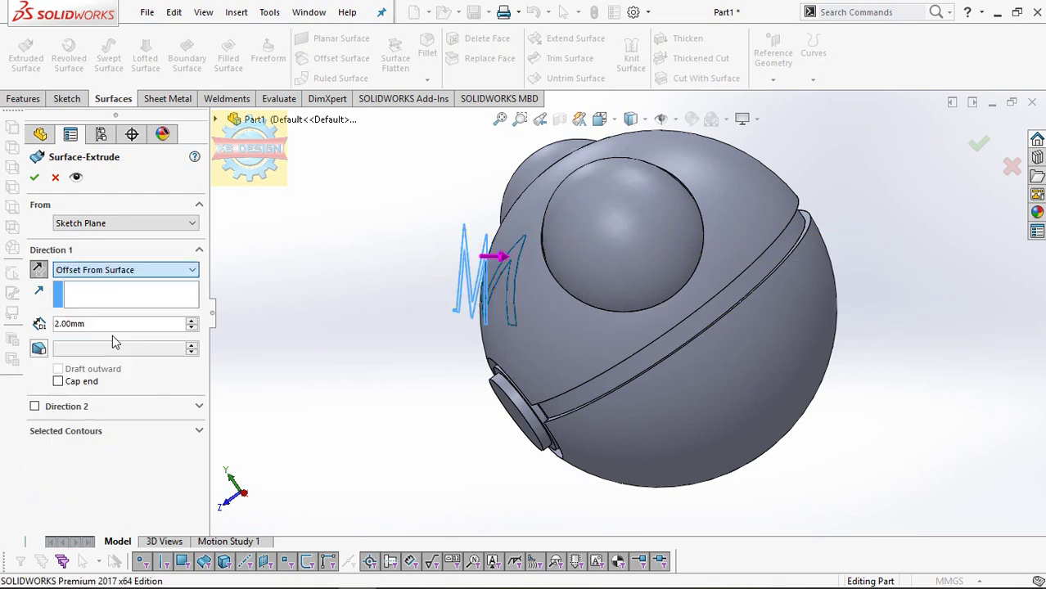
left_click(507, 256)
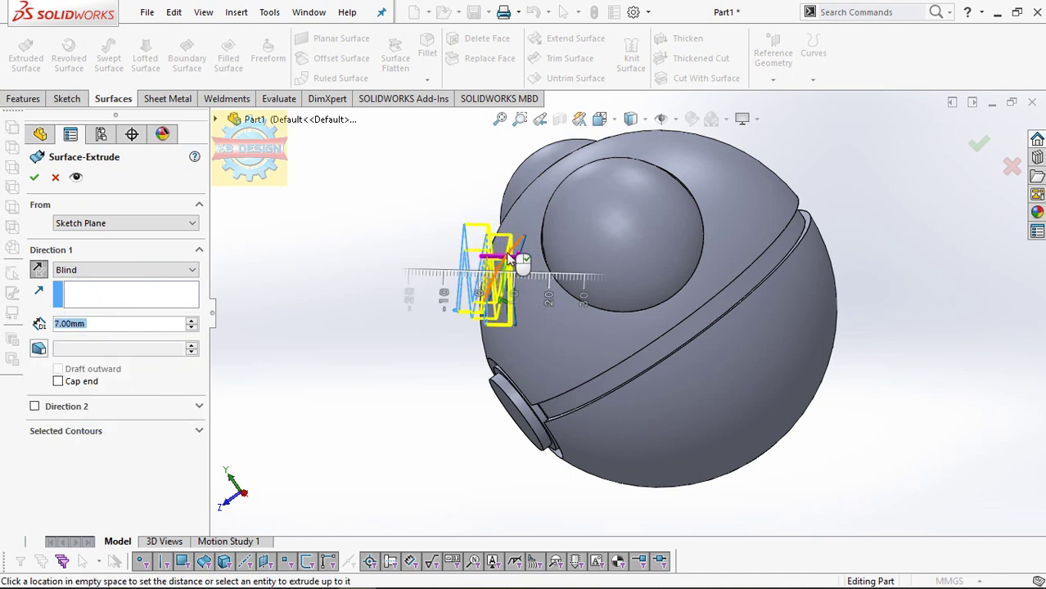
left_click_drag(504, 258, 164, 253)
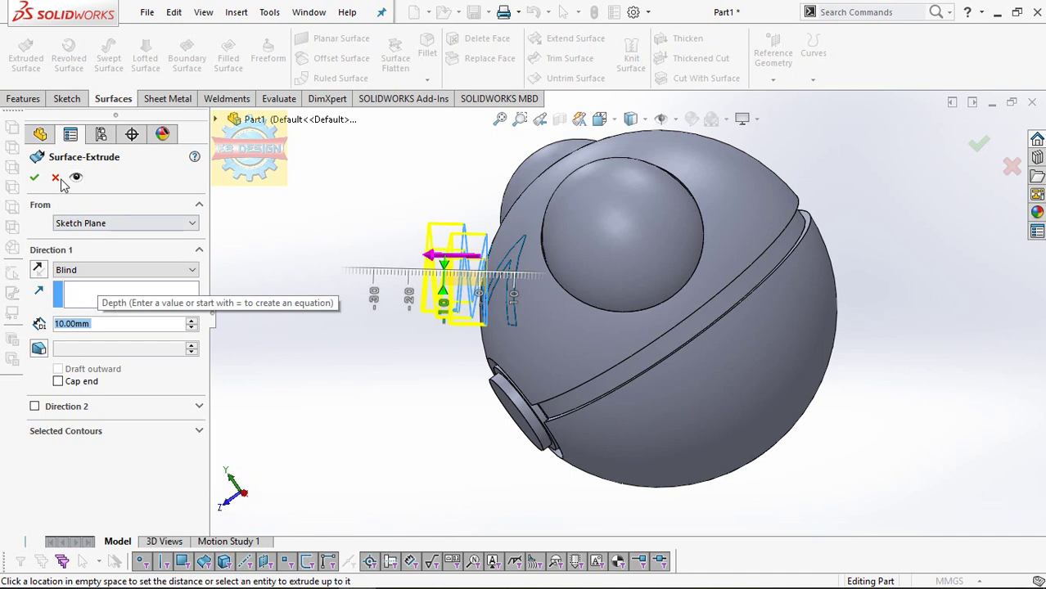
left_click(34, 177)
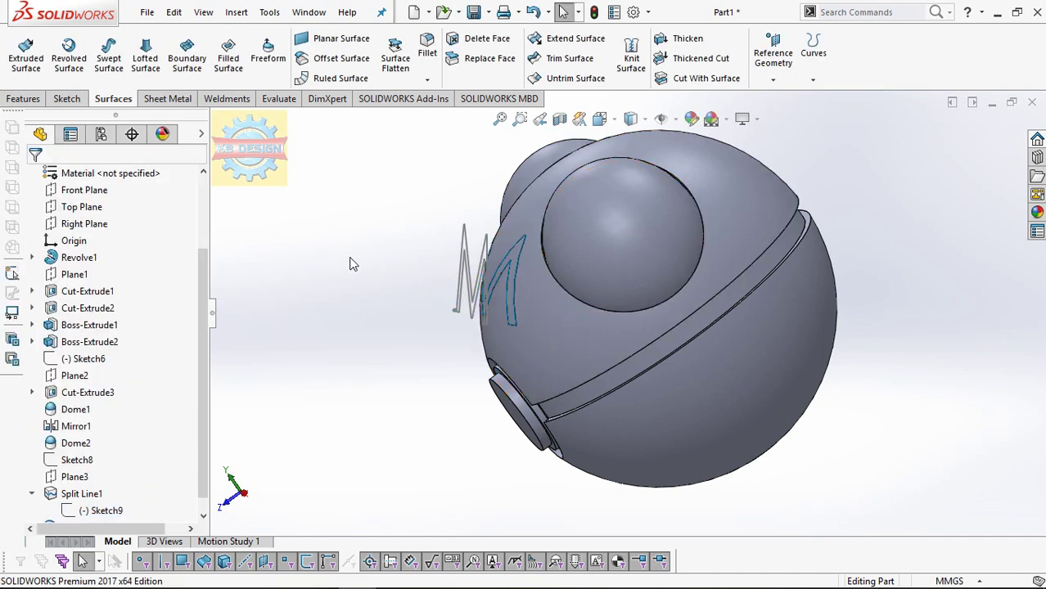
Step: Hide the ball's solid bodies through Split Line1 to expose the surfaces
scroll(172, 432, "down", 1)
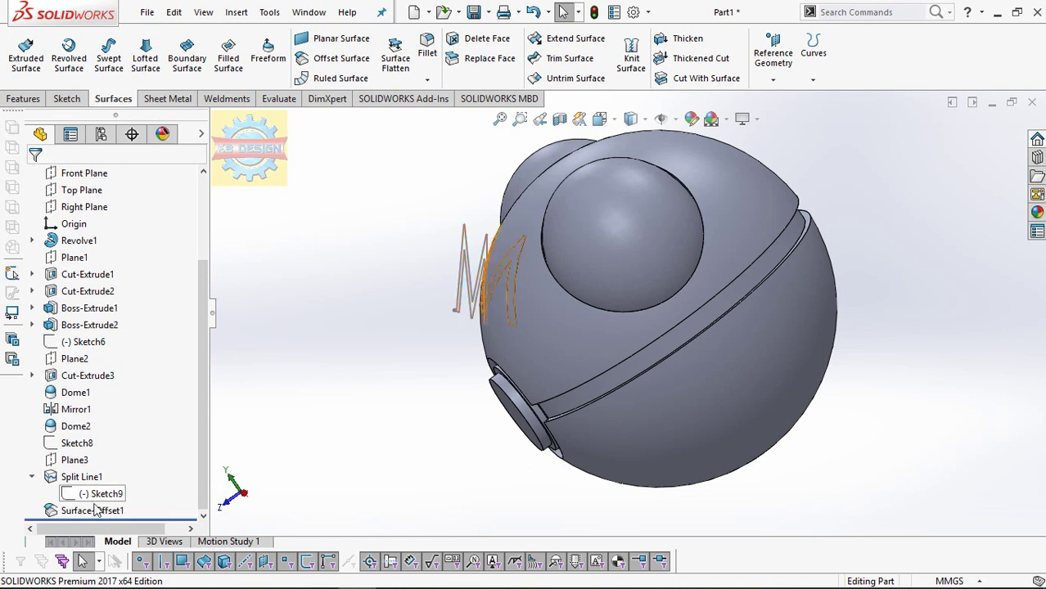
left_click(578, 444)
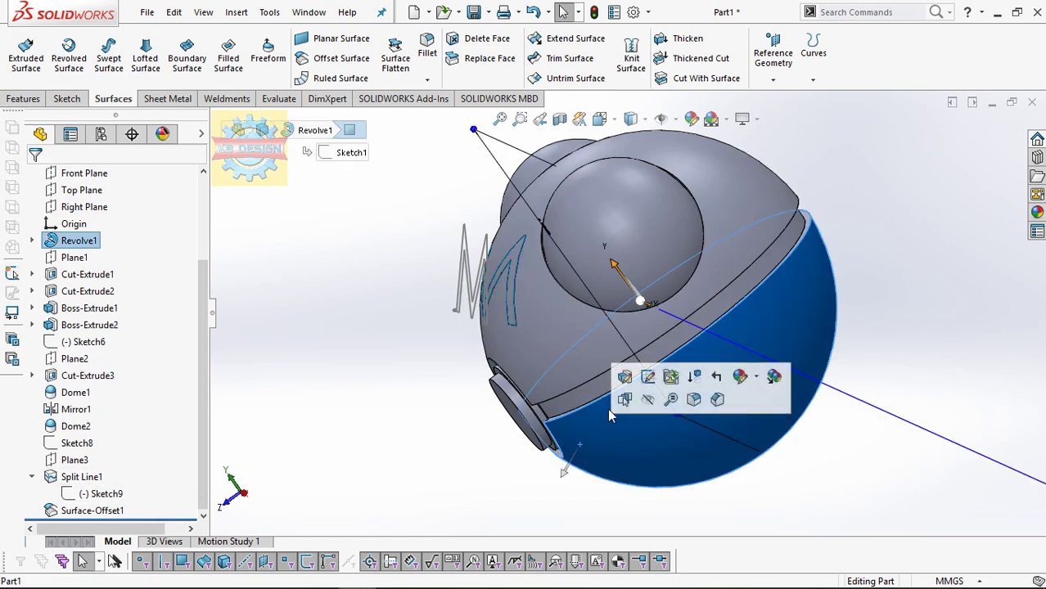
left_click(72, 483)
left_click(156, 450)
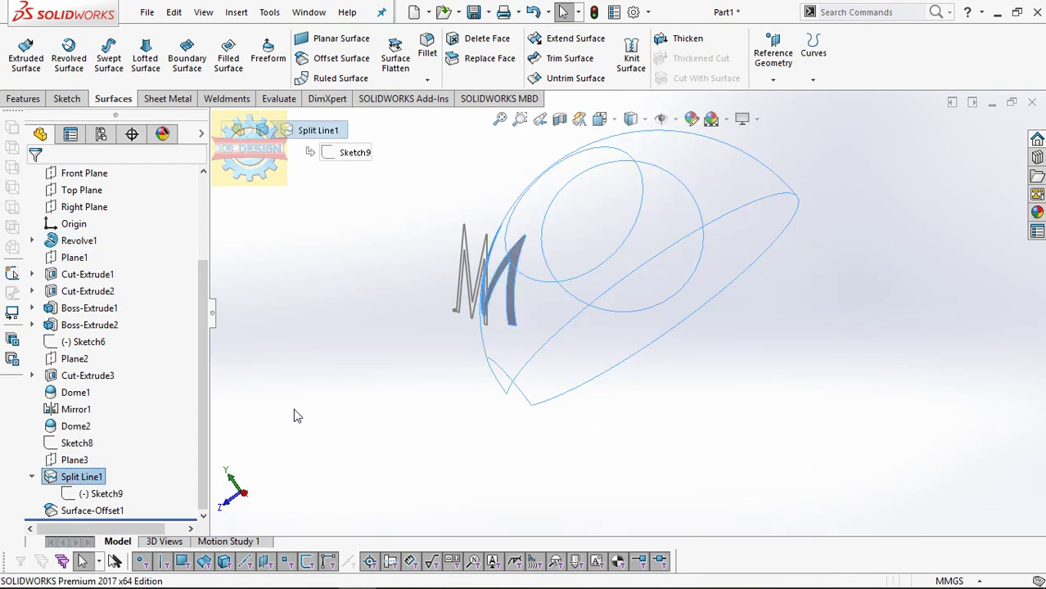
left_click(345, 404)
Step: Start a Thicken on the M-shaped Surface-Offset1
left_click(517, 258)
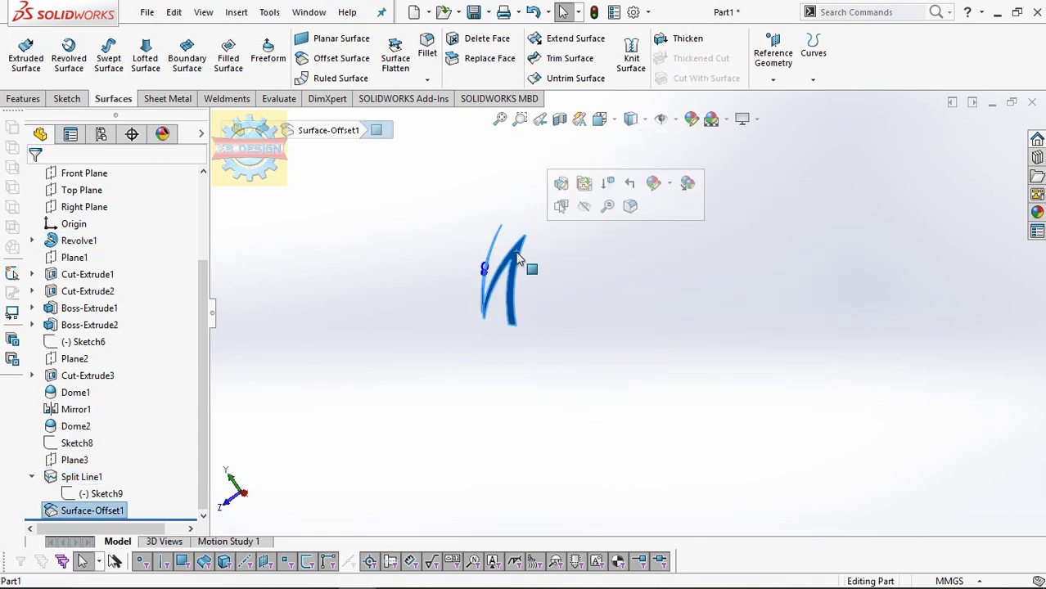
left_click(26, 99)
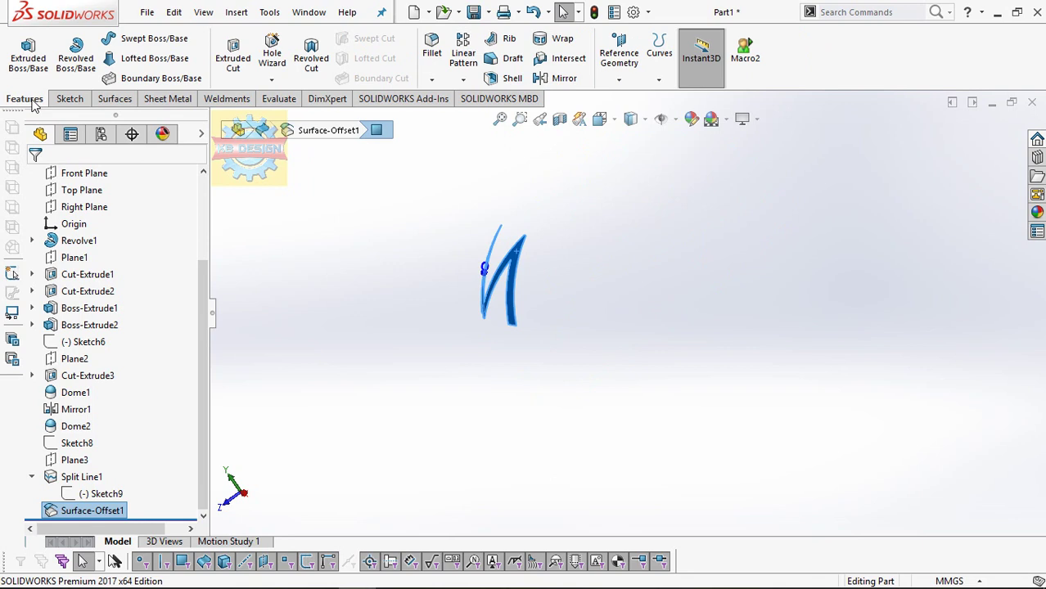
left_click(106, 99)
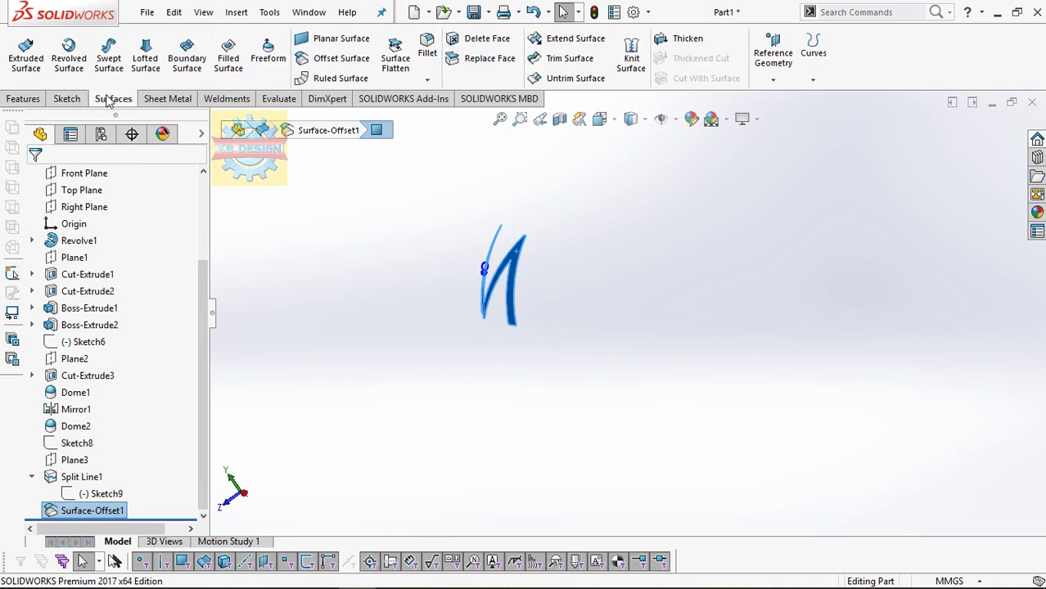
left_click(686, 41)
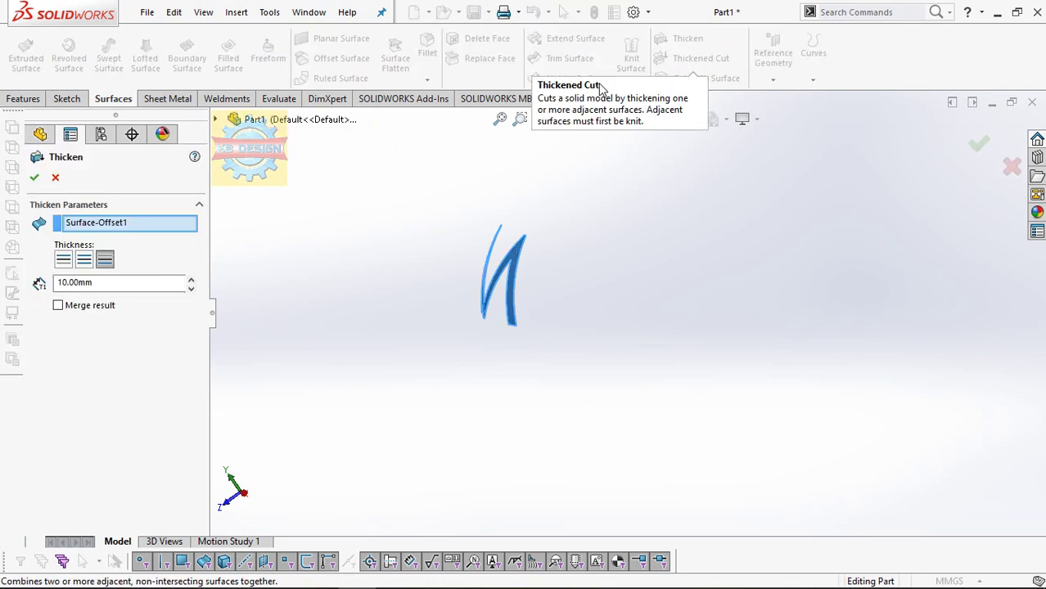
Step: Try a one-sided 1 mm thickness, then show the hidden ball body again
left_click(66, 261)
left_click_drag(122, 282, 2, 291)
type("1")
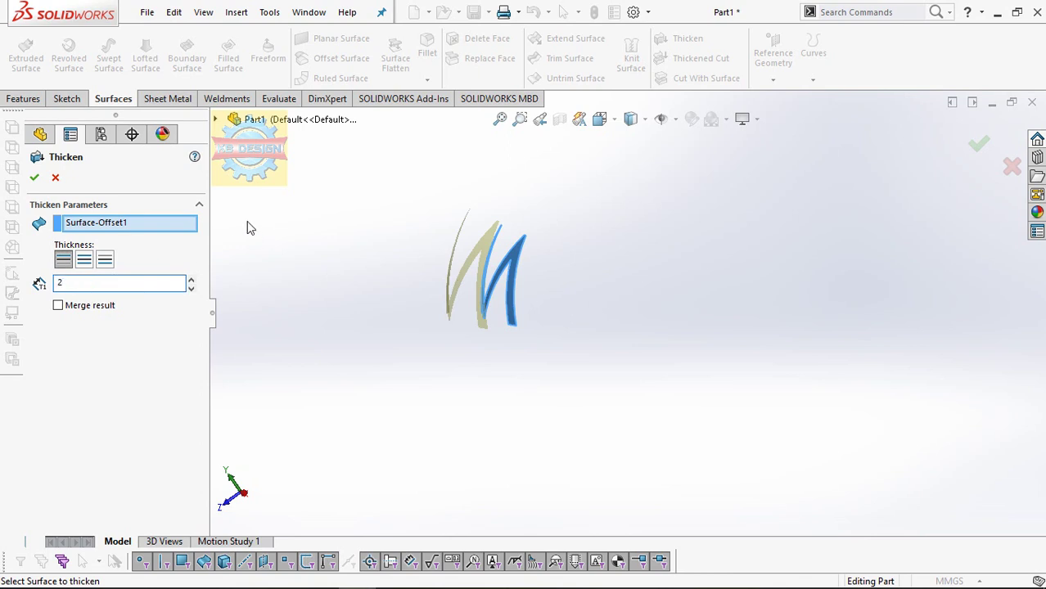
key("Return")
left_click(96, 378)
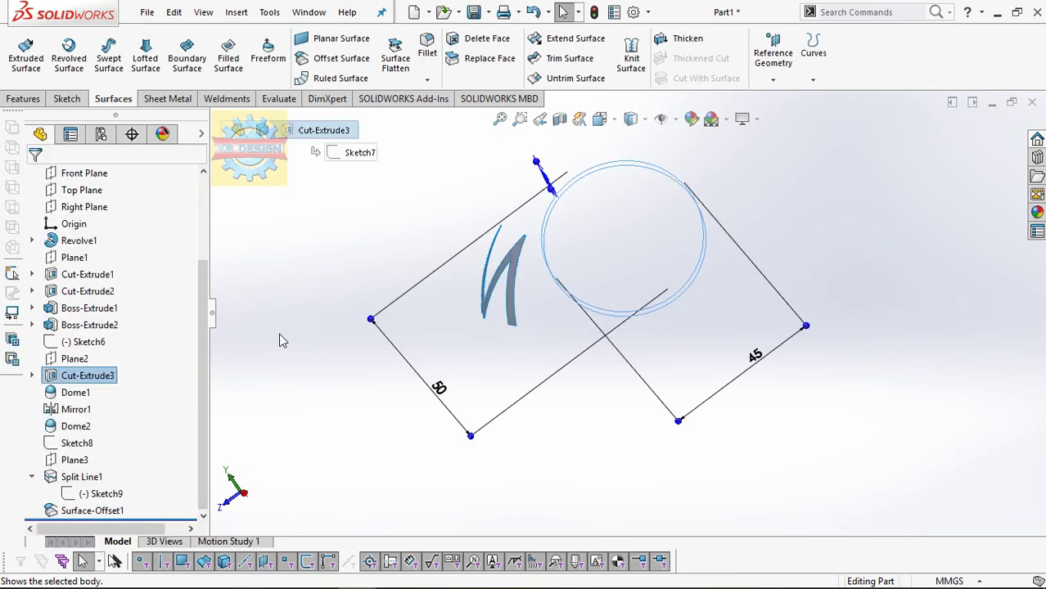
left_click(101, 360)
left_click(331, 318)
Step: Thicken the M offset surface one-sided by 2 mm and view the raised emblem
left_click(517, 258)
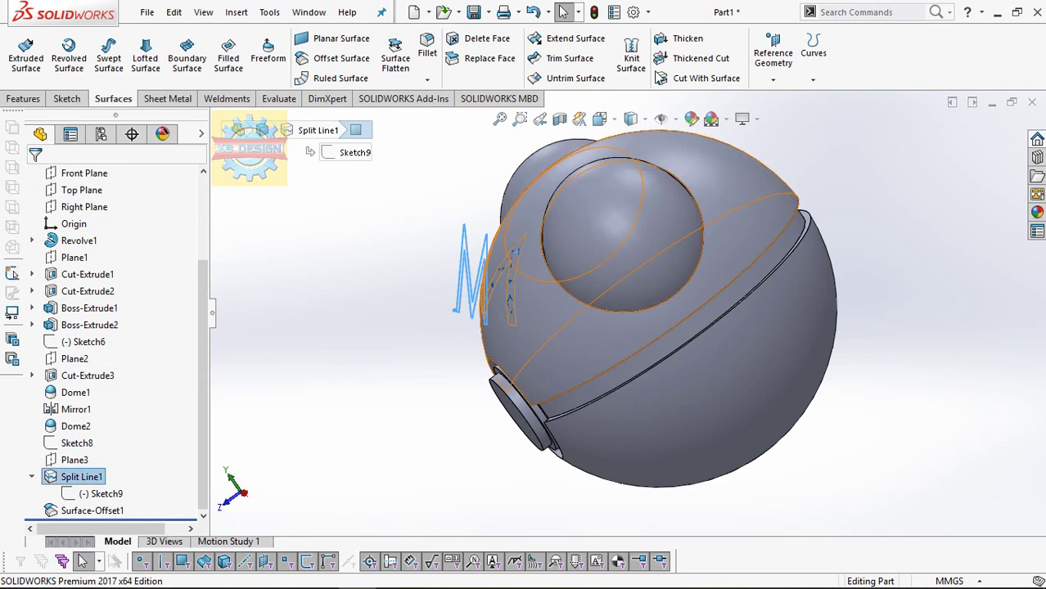
left_click(688, 46)
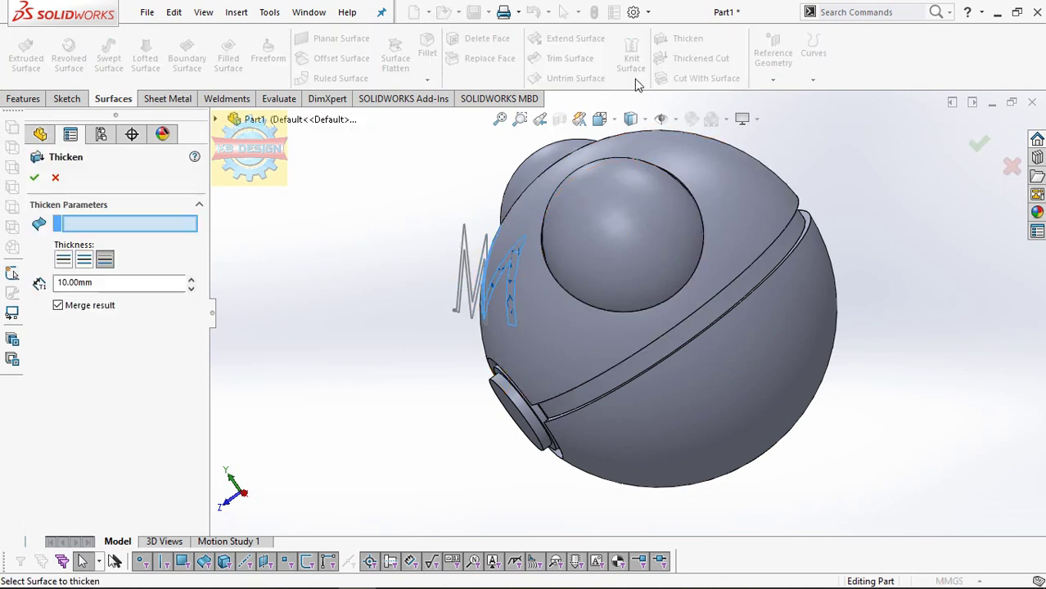
left_click(63, 262)
left_click(526, 269)
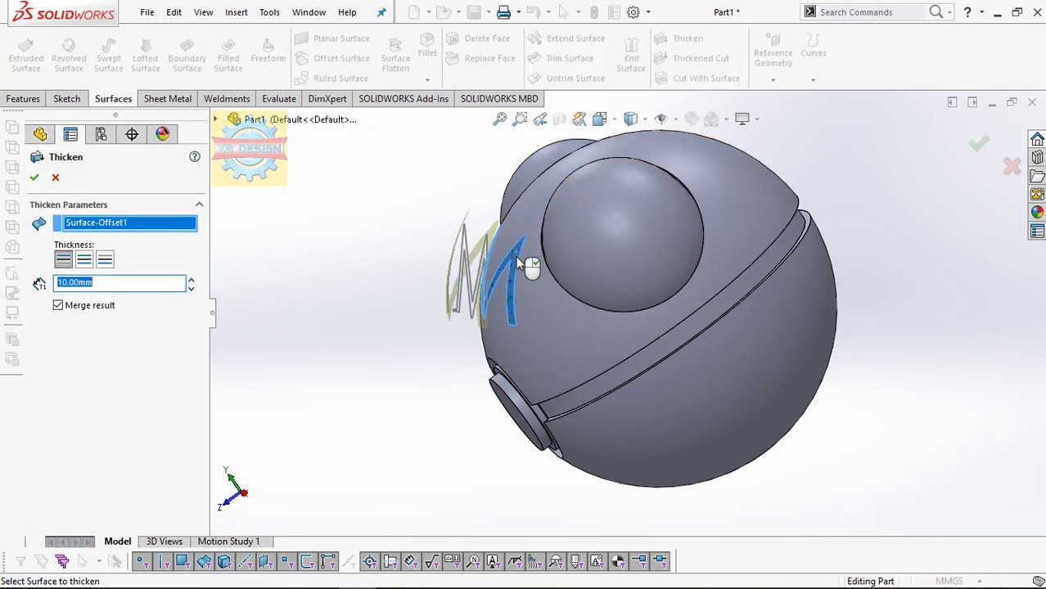
type("2")
key("Return")
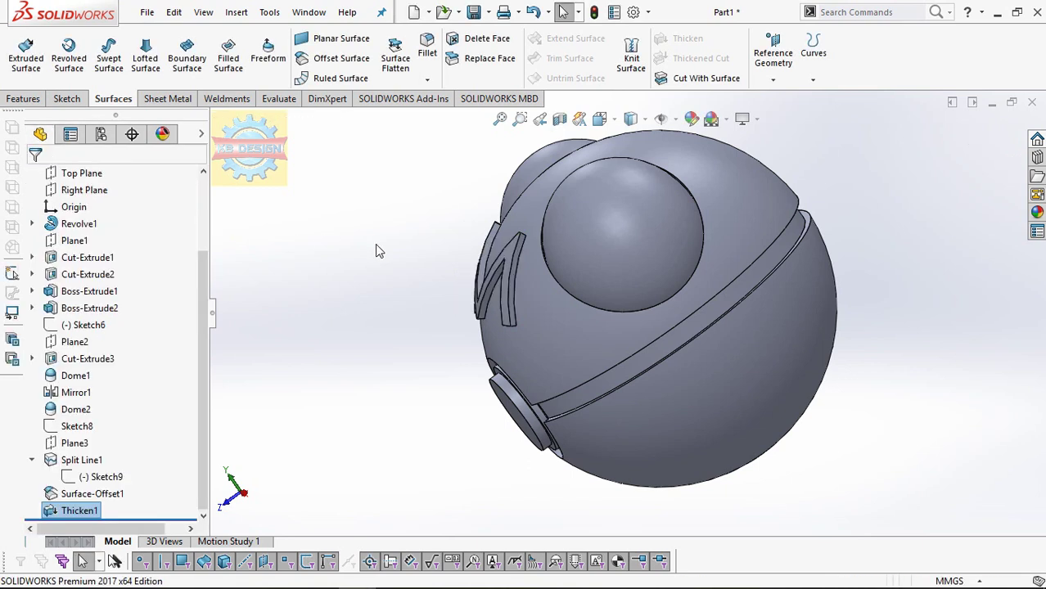
mouse_move(436, 283)
middle_mouse_down()
mouse_move(788, 307)
mouse_move(719, 347)
mouse_move(745, 323)
middle_mouse_up()
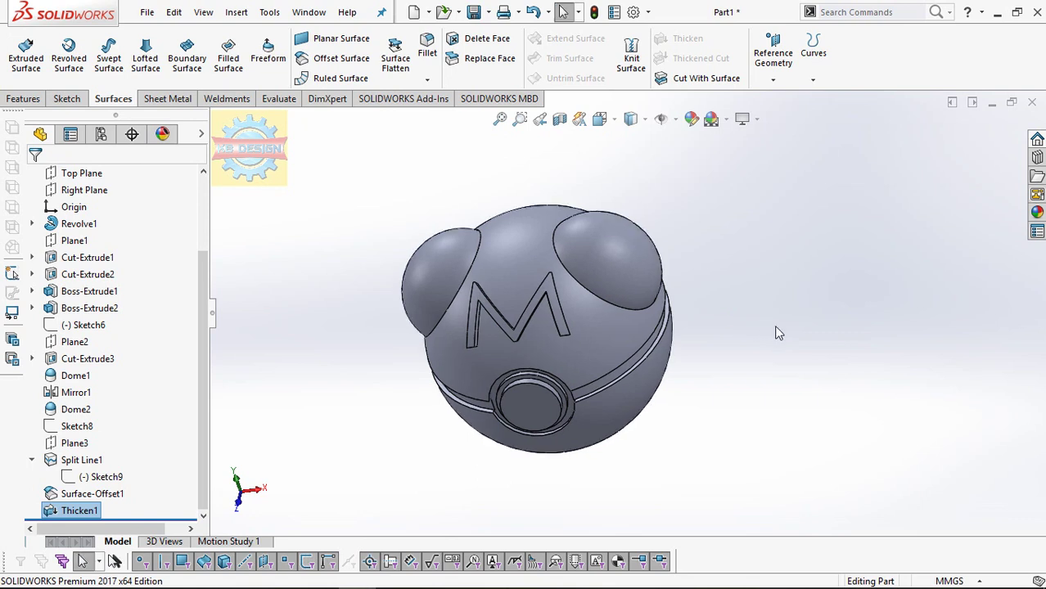
scroll(778, 334, "up", 3)
mouse_move(777, 346)
middle_mouse_down()
mouse_move(785, 279)
mouse_move(751, 276)
mouse_move(734, 317)
middle_mouse_up()
scroll(733, 318, "down", 2)
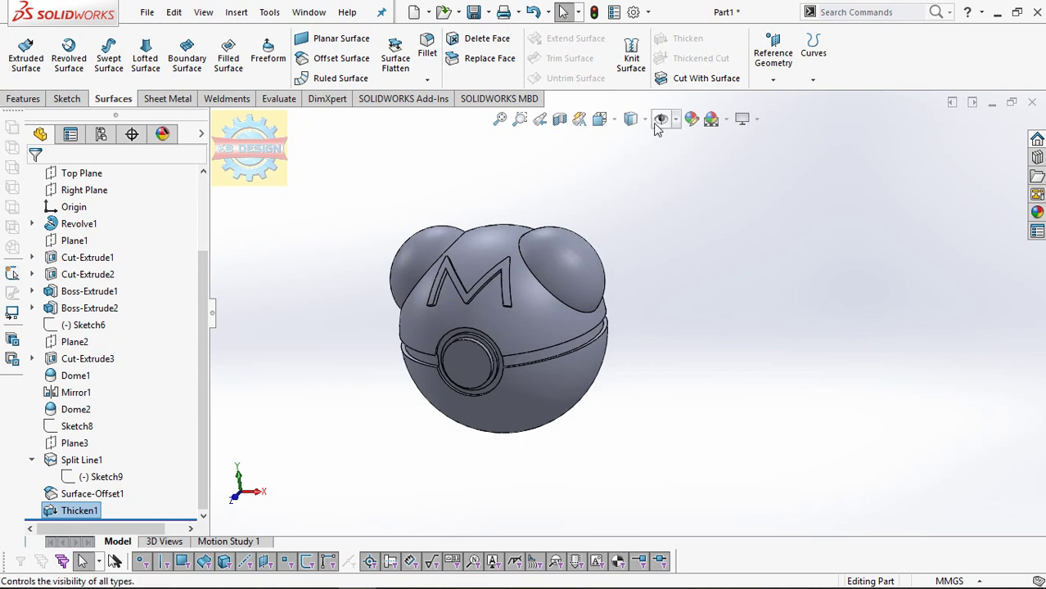
Step: Color the ball's upper shell purple through Appearances
left_click(502, 240)
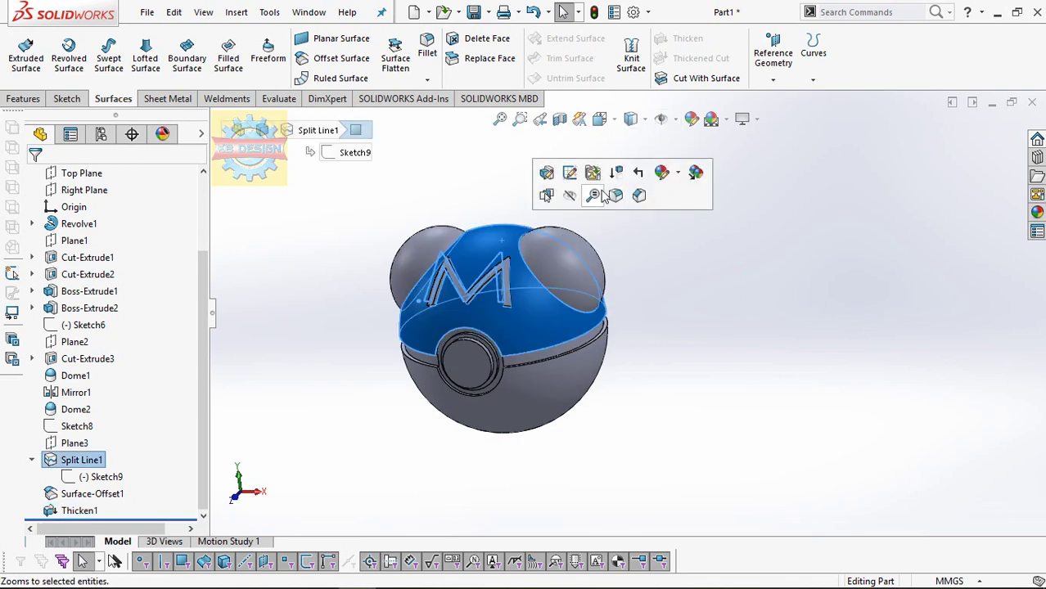
left_click(662, 172)
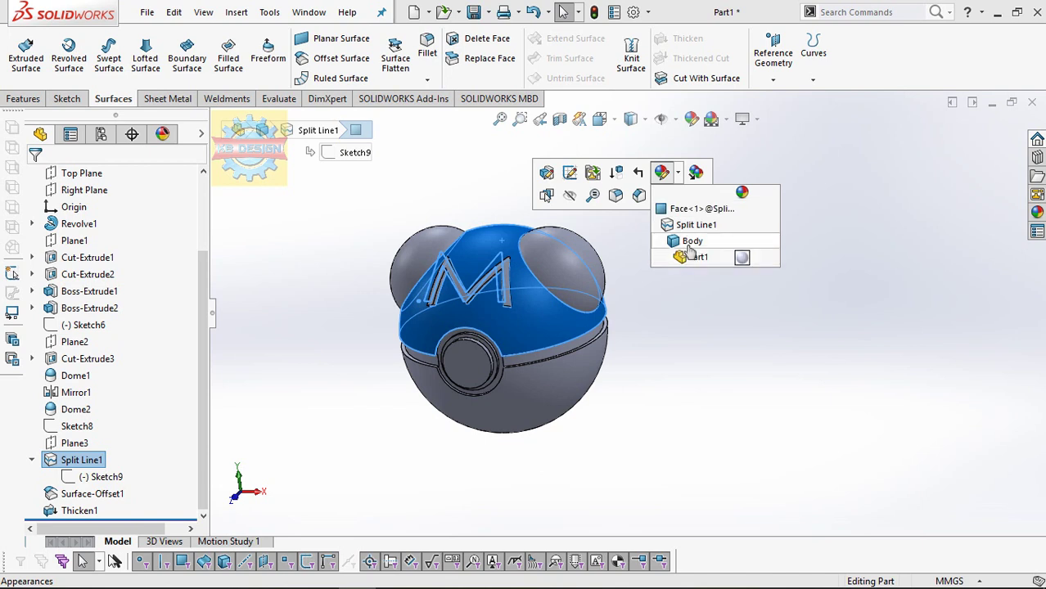
left_click(691, 240)
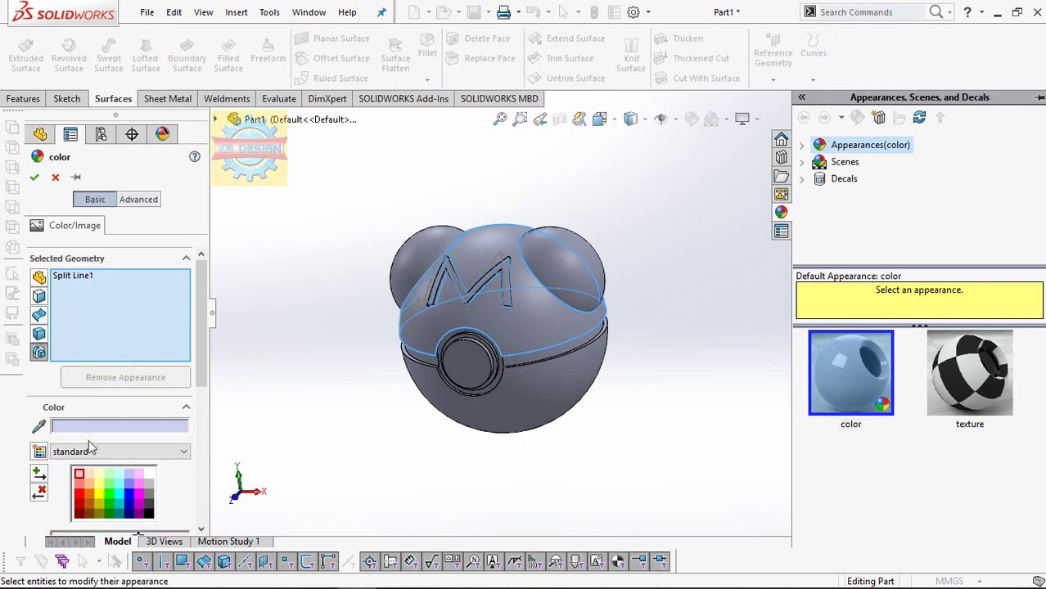
left_click(141, 502)
left_click(128, 504)
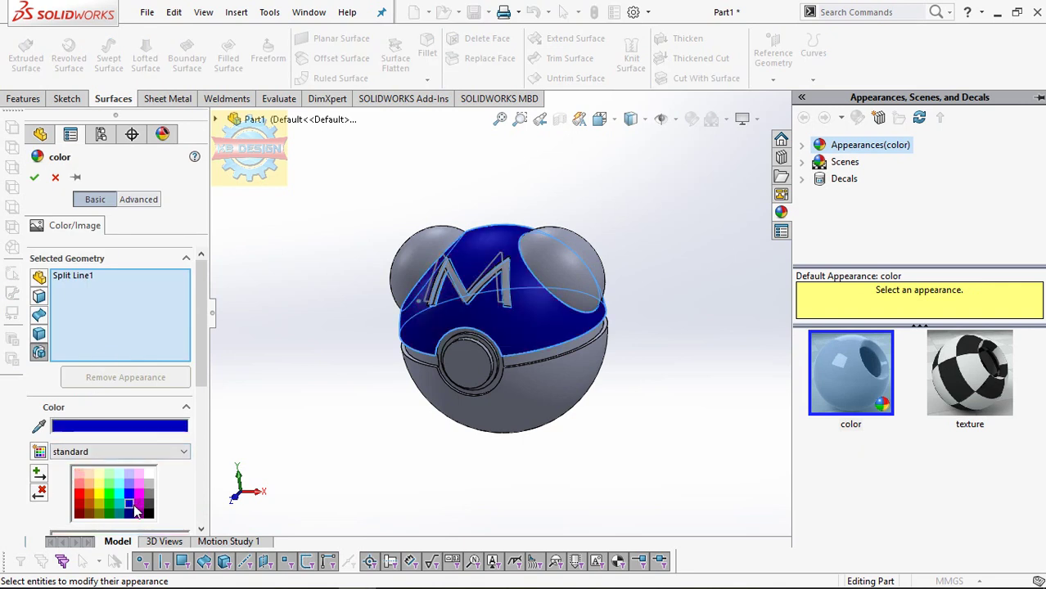
left_click(139, 513)
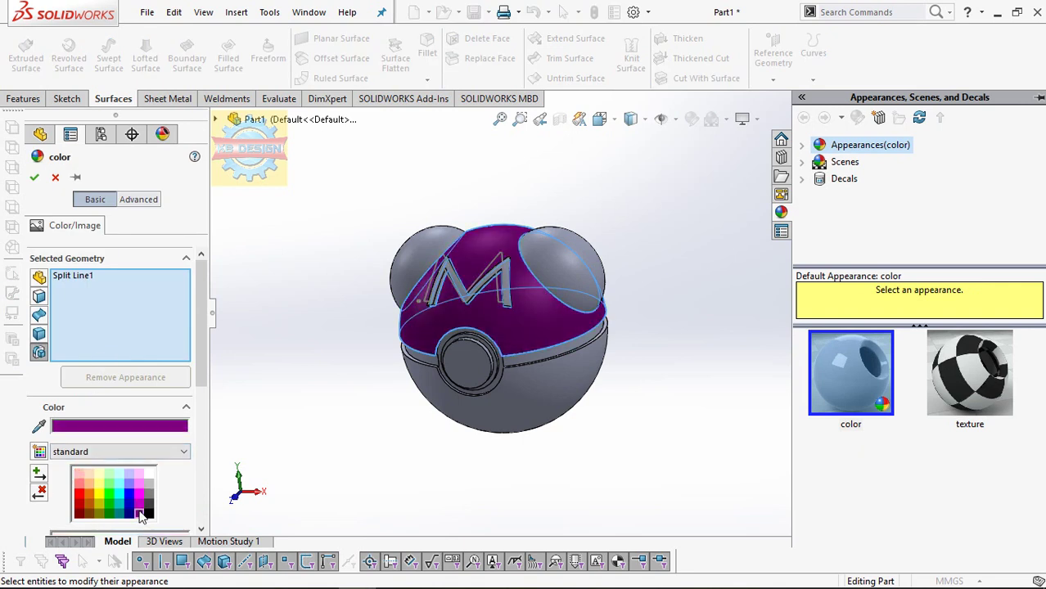
left_click(139, 503)
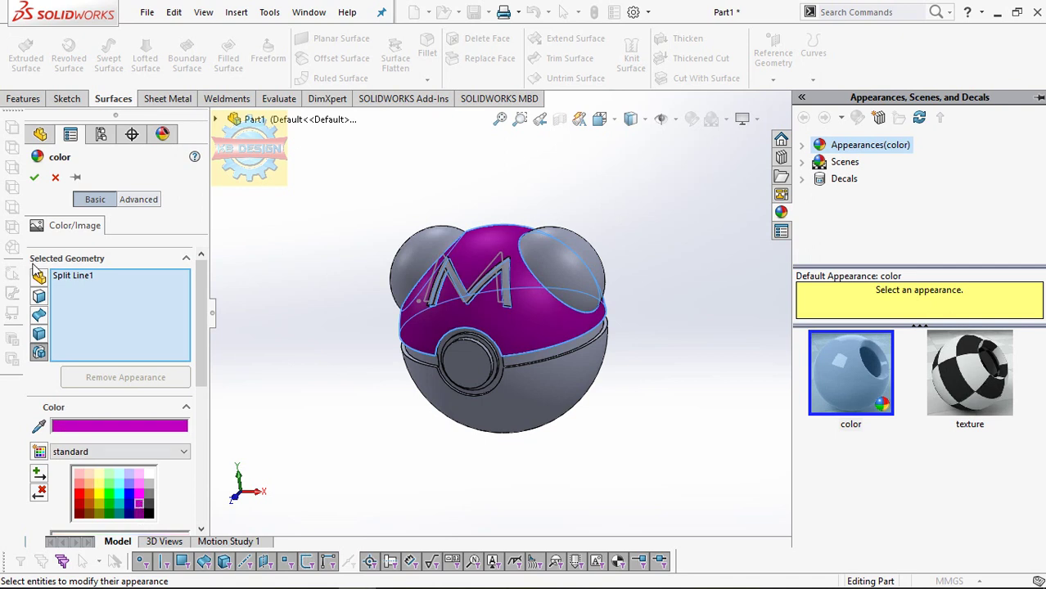
left_click(35, 179)
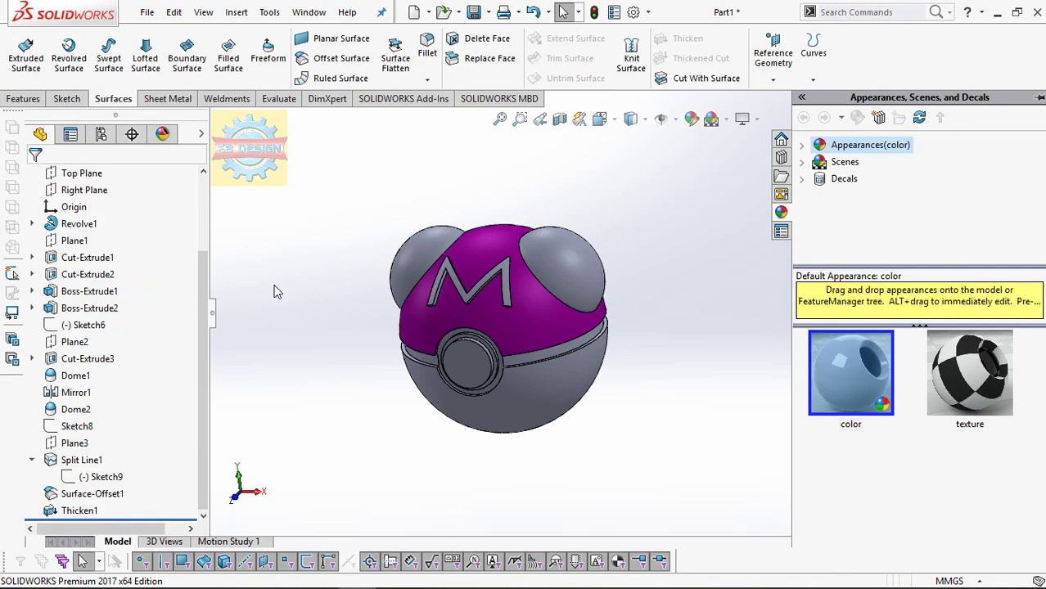
Step: Color the ball's lower half gray
left_click(516, 397)
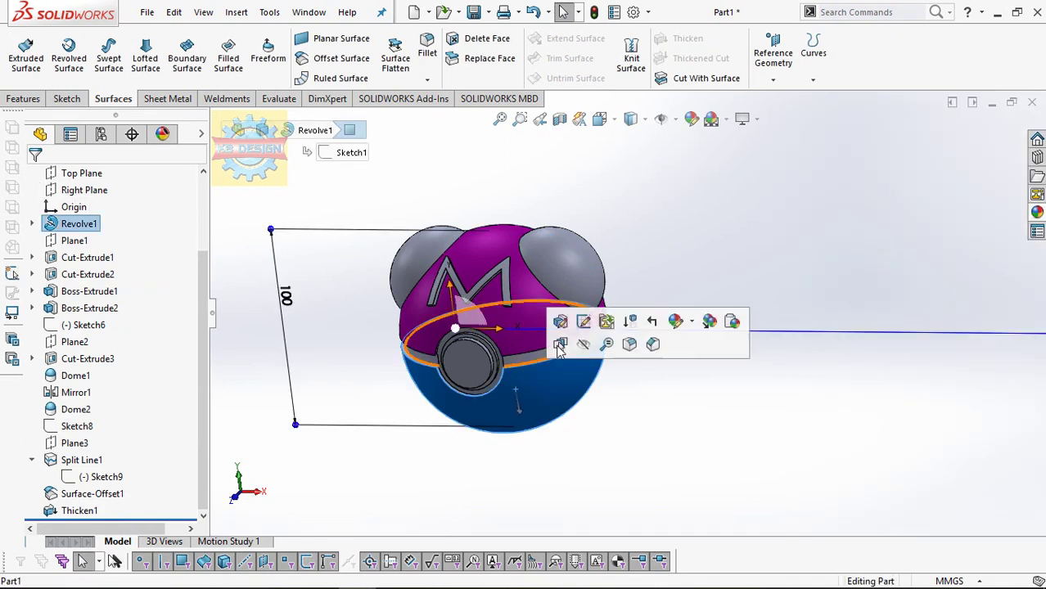
left_click(677, 323)
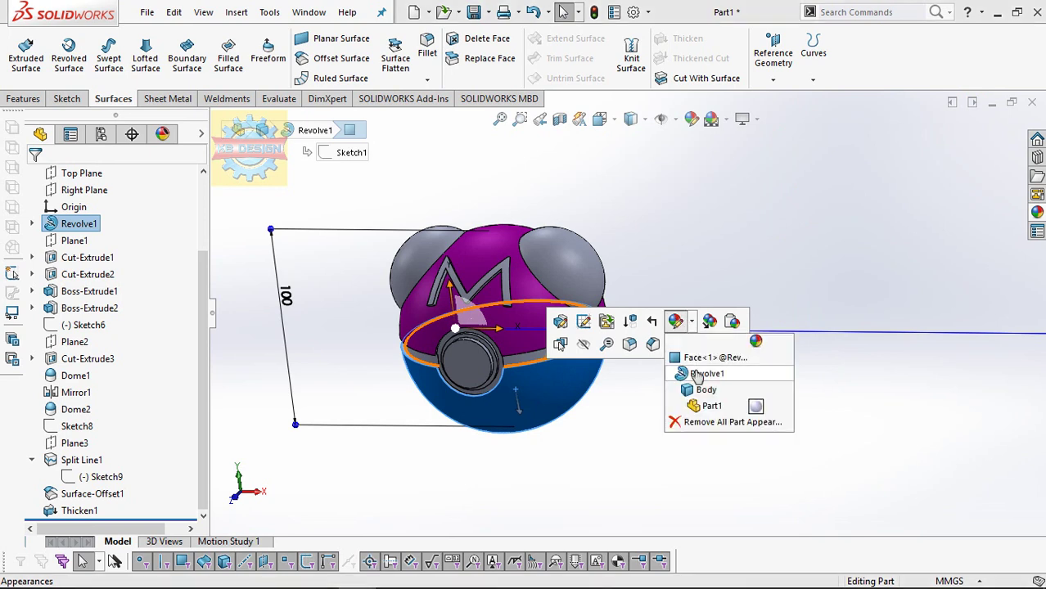
left_click(698, 375)
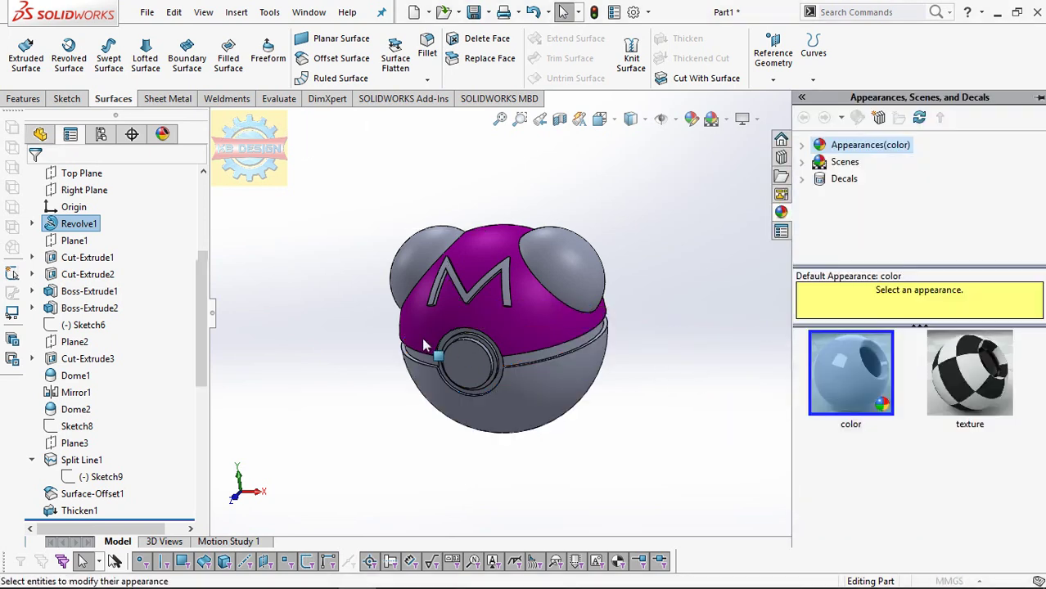
left_click(147, 508)
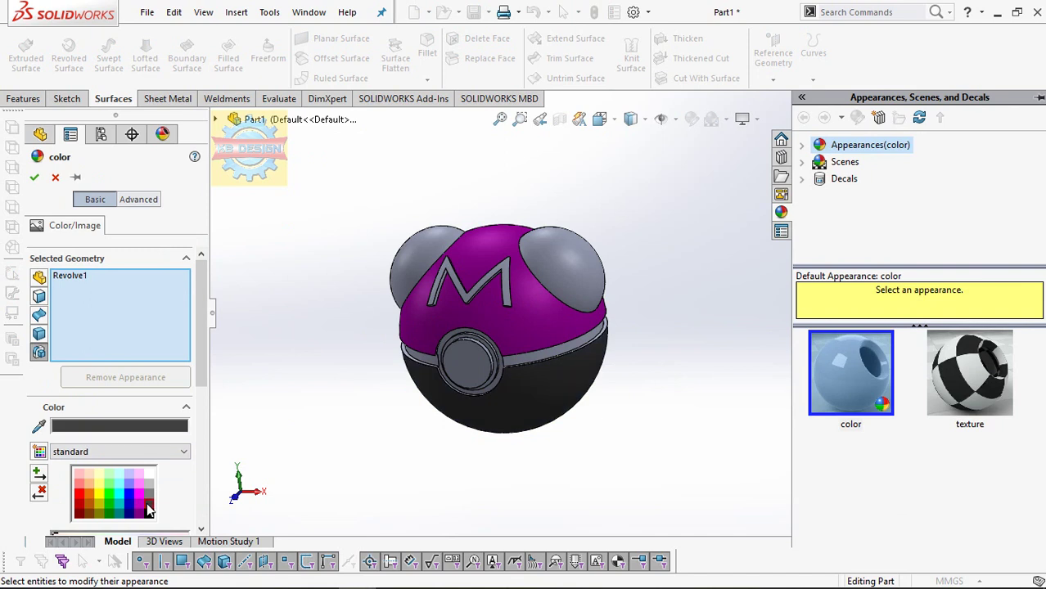
left_click(149, 494)
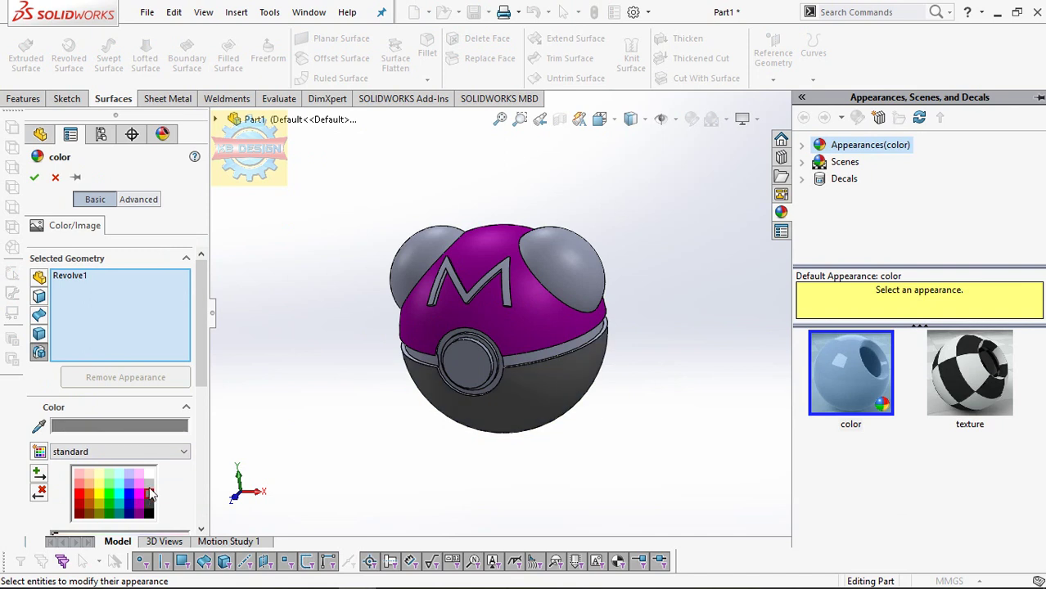
left_click(149, 486)
left_click(34, 177)
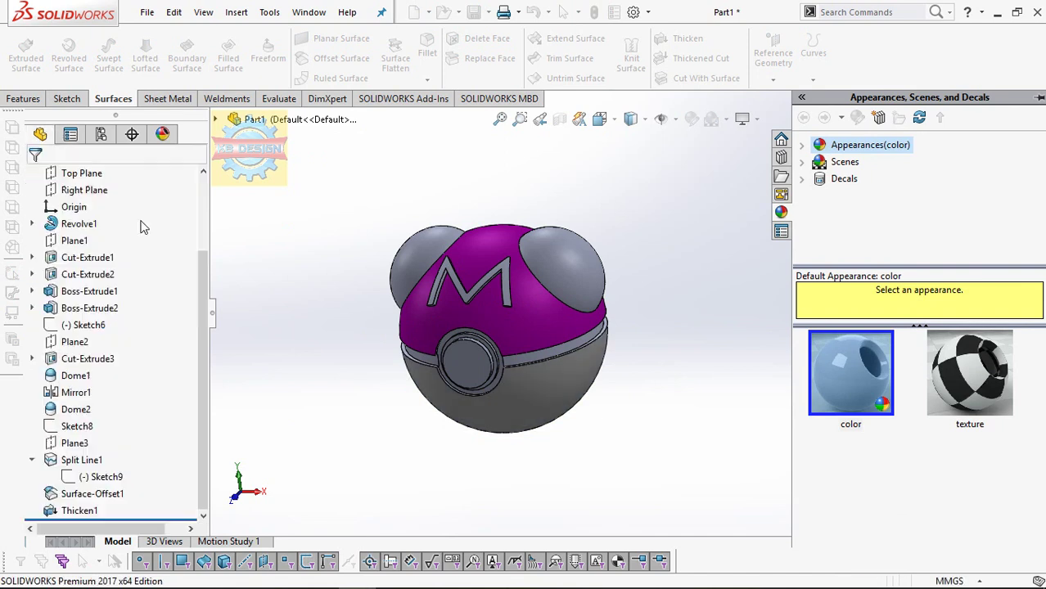
Step: Color Dome2 bright magenta after trying several pink and purple shades
left_click(419, 260)
left_click(549, 189)
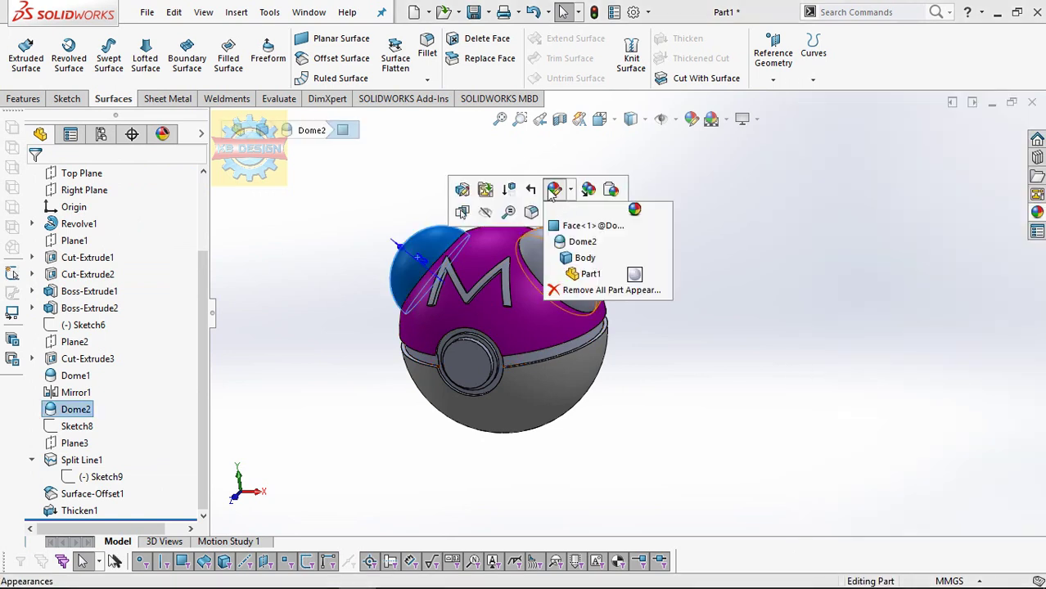
left_click(569, 243)
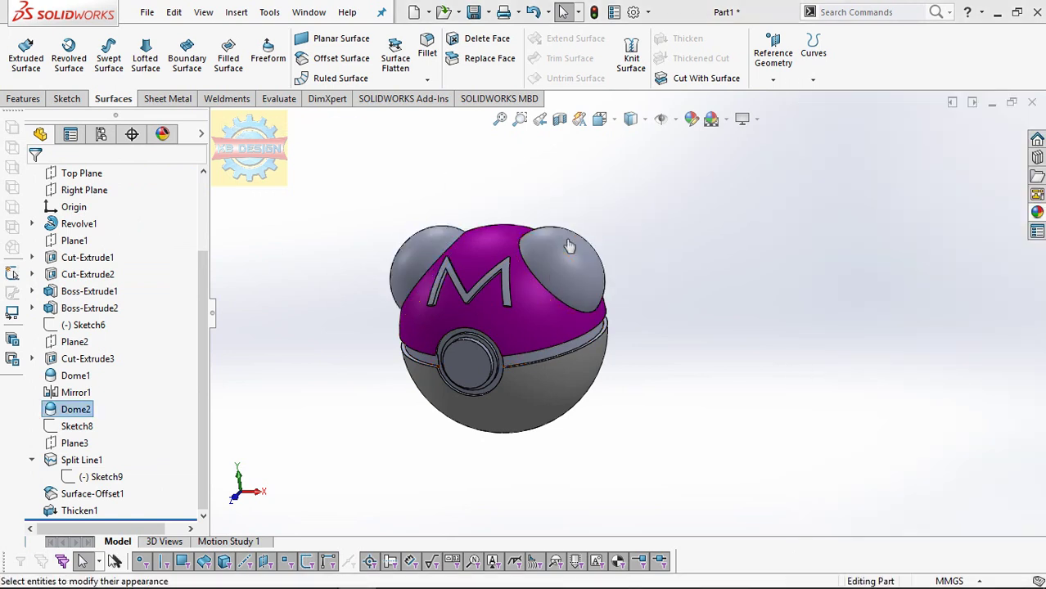
left_click(139, 491)
left_click(139, 505)
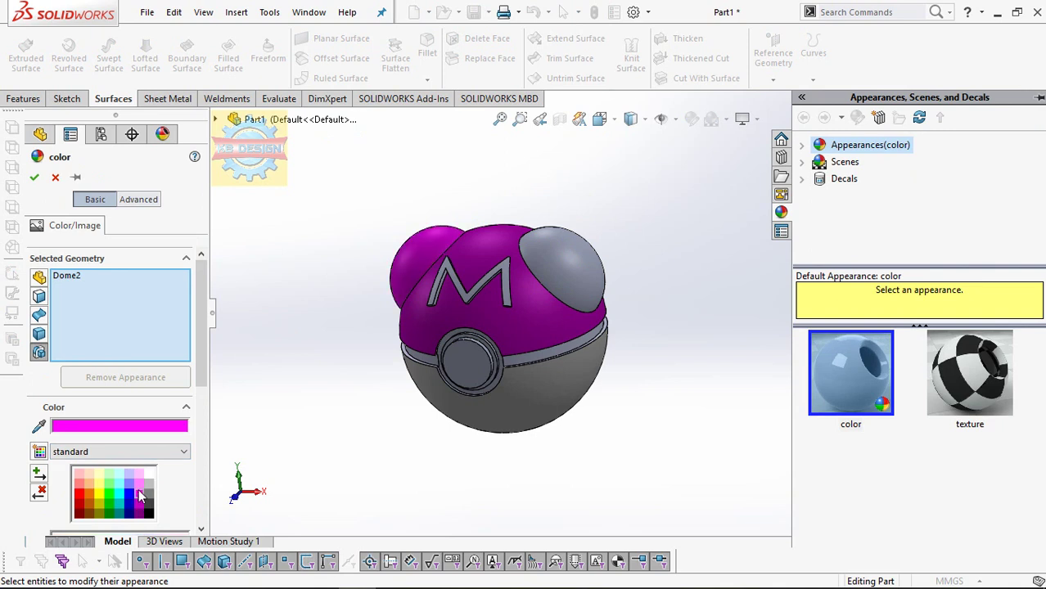
left_click(139, 476)
left_click(139, 505)
left_click(138, 510)
left_click(137, 516)
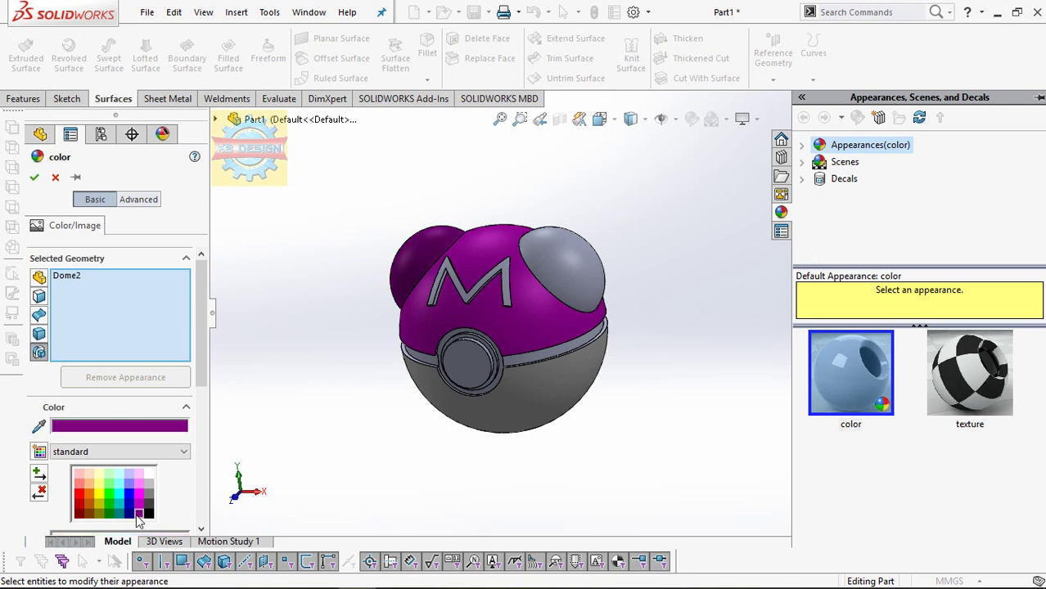
left_click(139, 501)
left_click(139, 509)
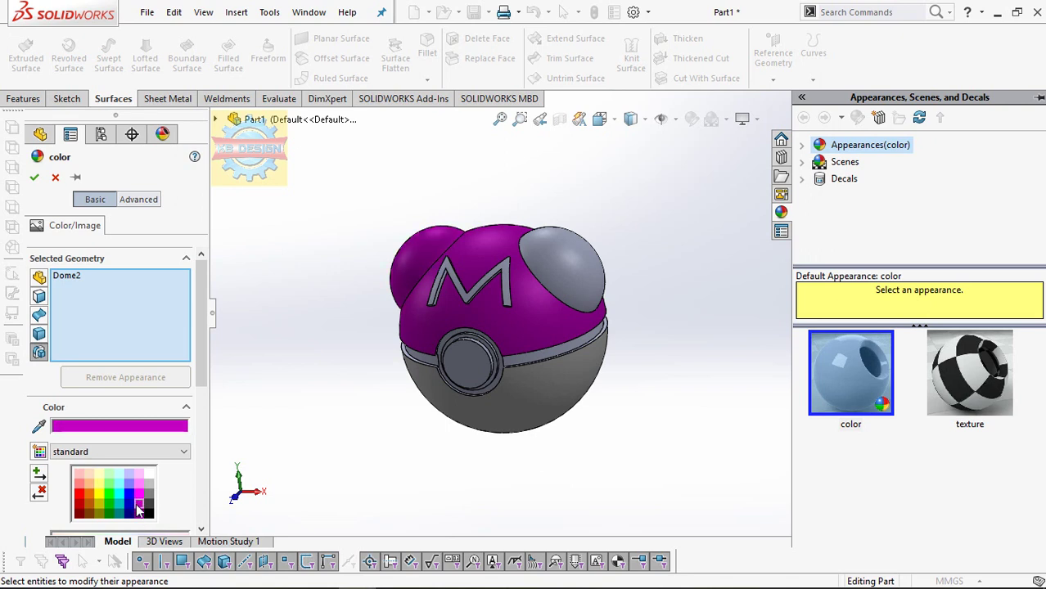
left_click(140, 495)
Step: Add Dome1 and apply the same bright magenta to both domes
left_click(554, 267)
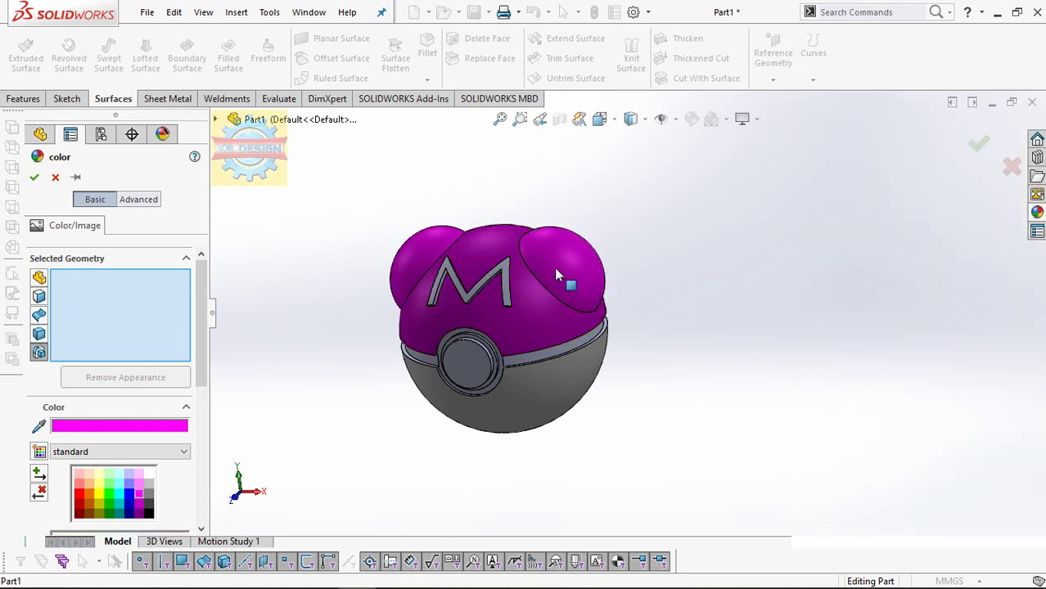
left_click(80, 491)
left_click(79, 501)
left_click(76, 509)
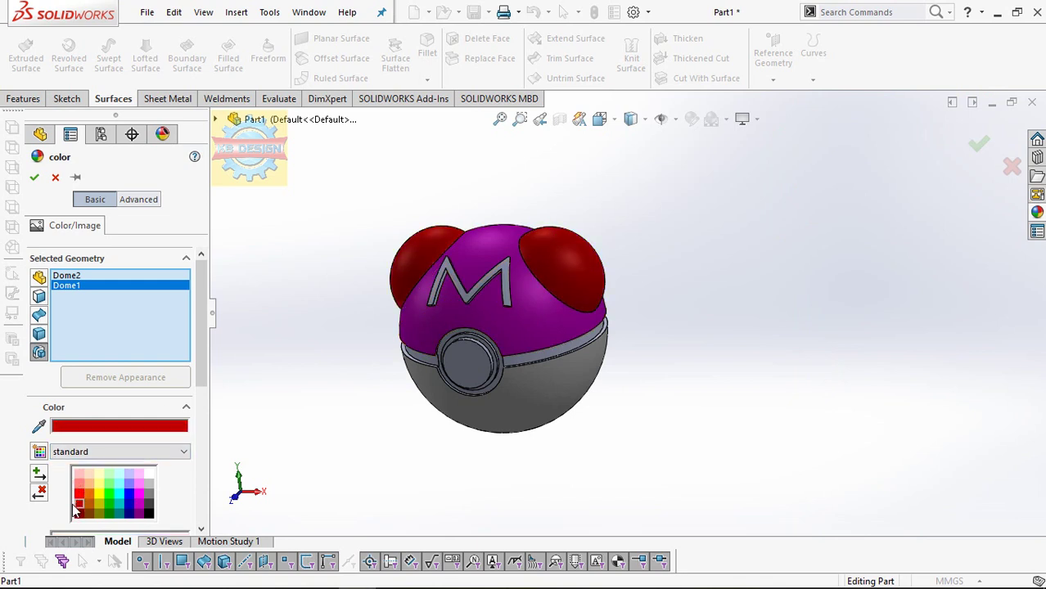
left_click(79, 485)
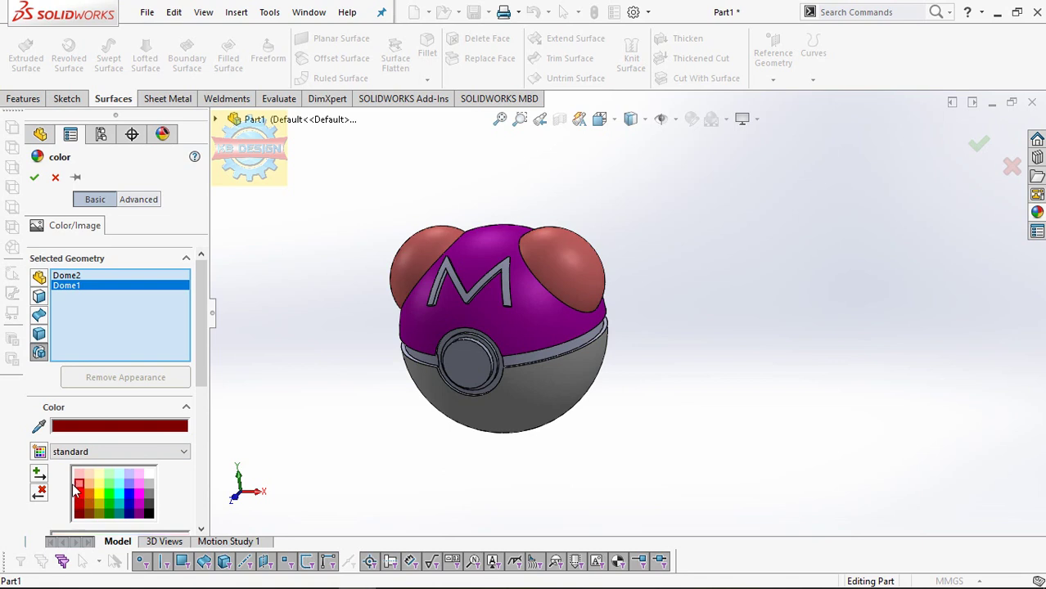
left_click(138, 500)
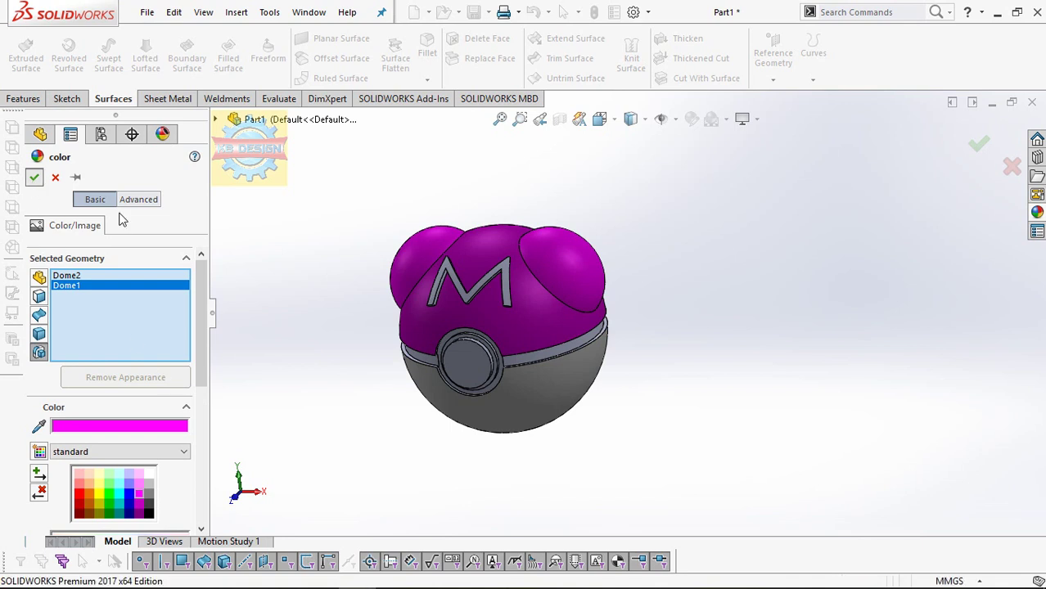
left_click(34, 178)
Step: Color the band Cut-Extrude2 and the button ring Cut-Extrude1 black
left_click(503, 333)
left_click(503, 332)
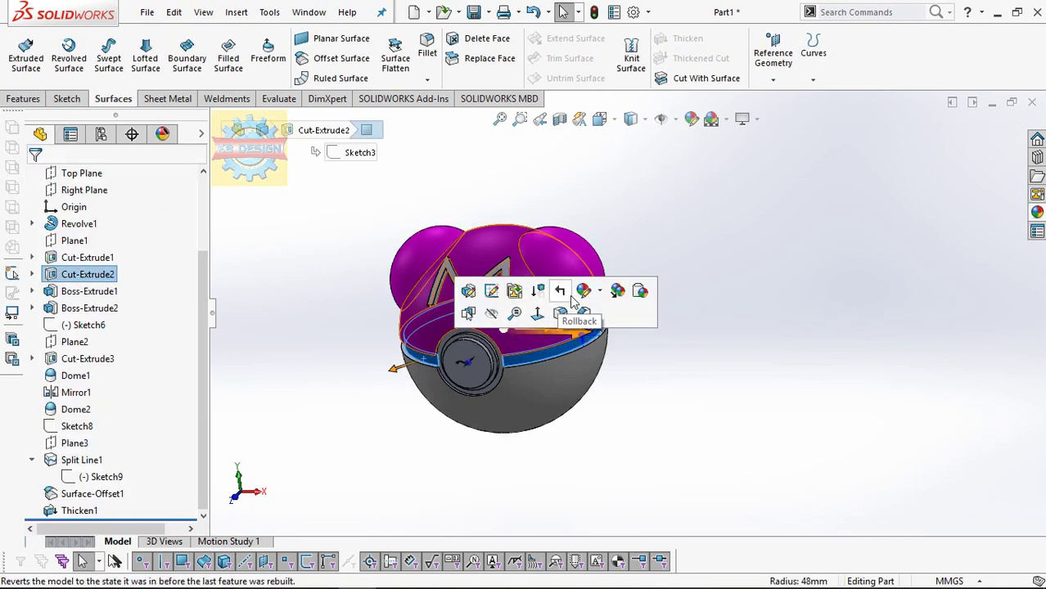
left_click(582, 291)
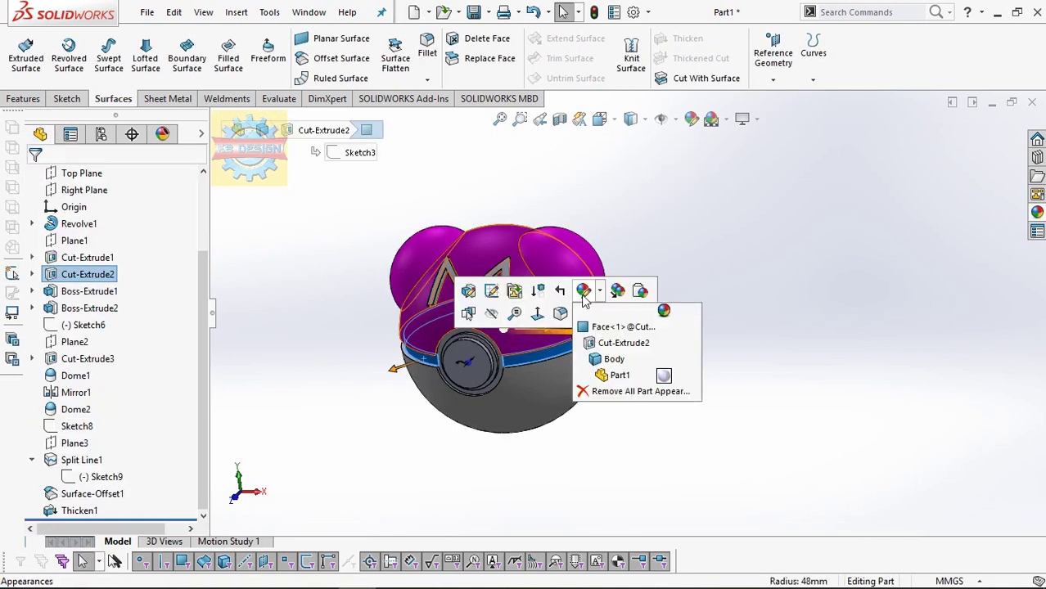
left_click(595, 347)
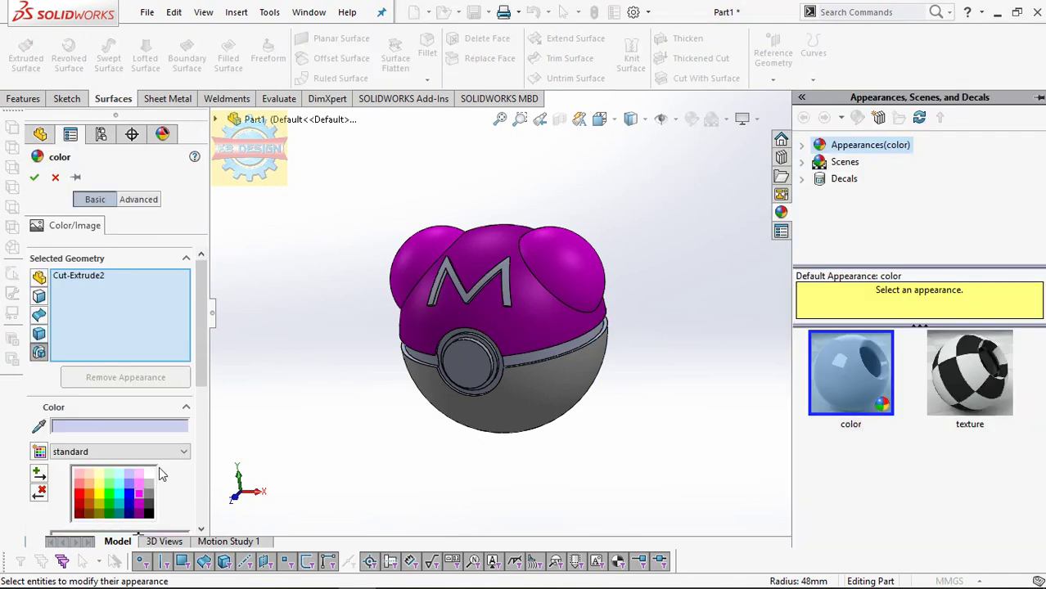
left_click(149, 514)
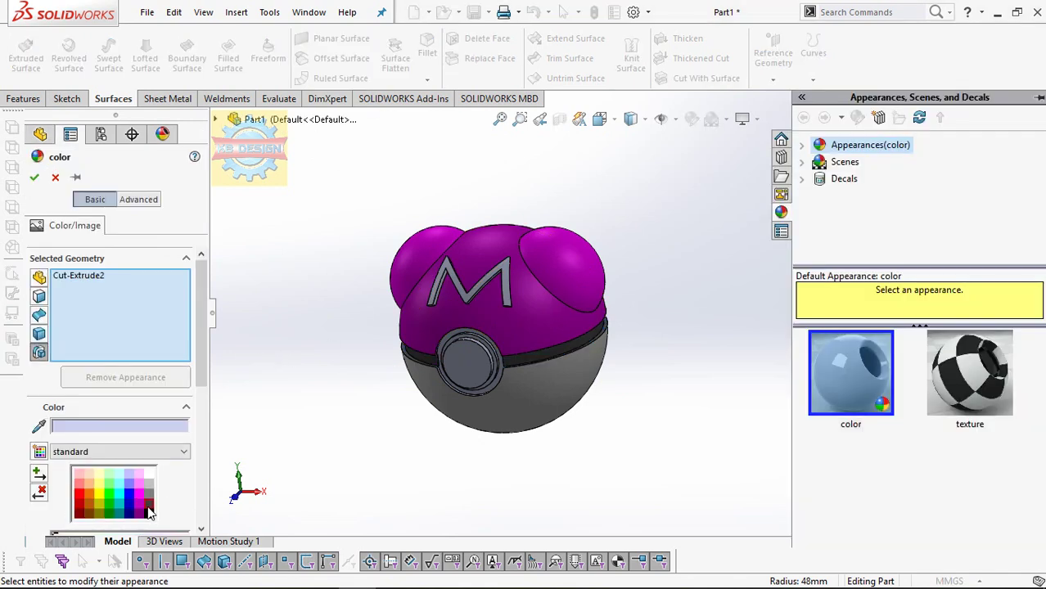
left_click(448, 335)
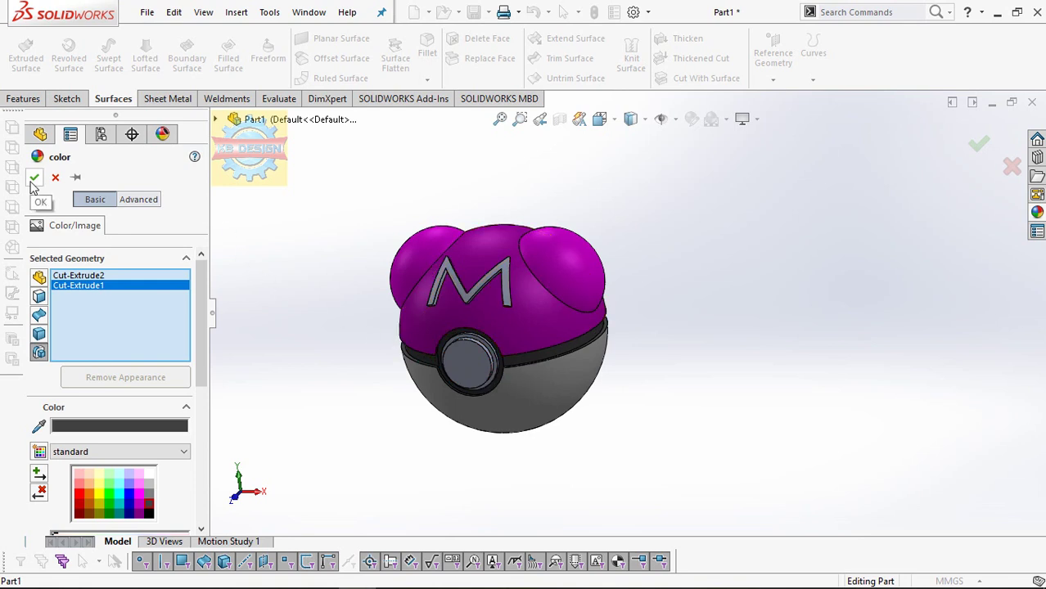
left_click(33, 180)
Step: Color the button's Boss-Extrude features and the M letter Thicken1 white
left_click(463, 365)
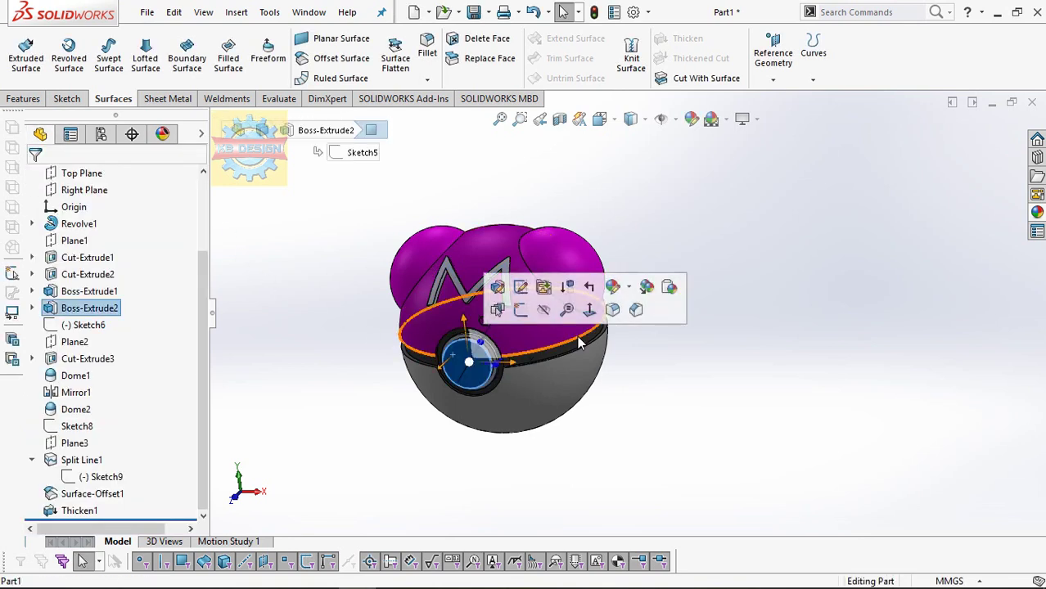
left_click(622, 296)
left_click(627, 341)
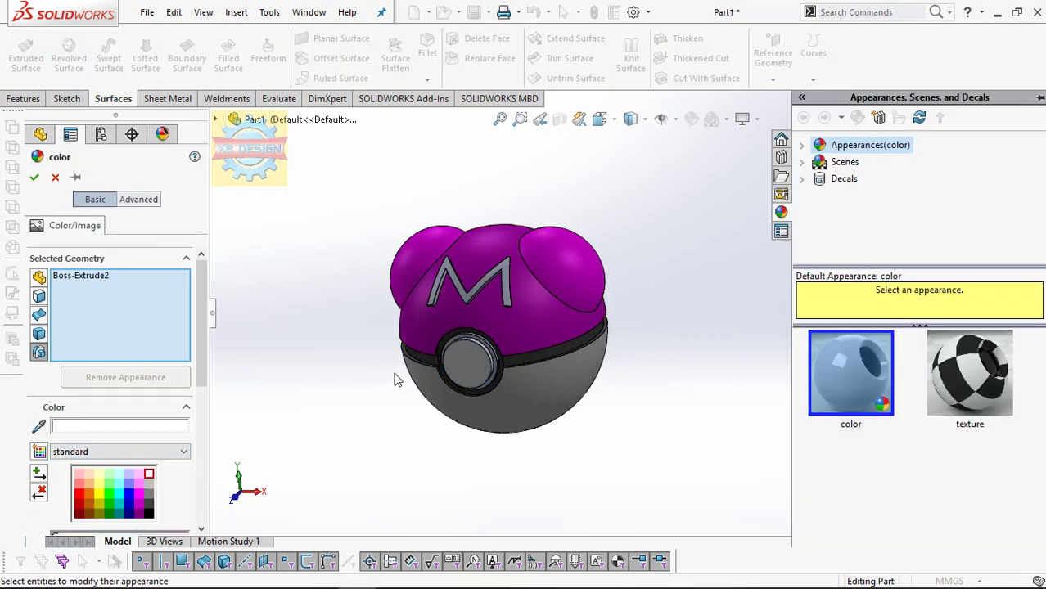
left_click(482, 346)
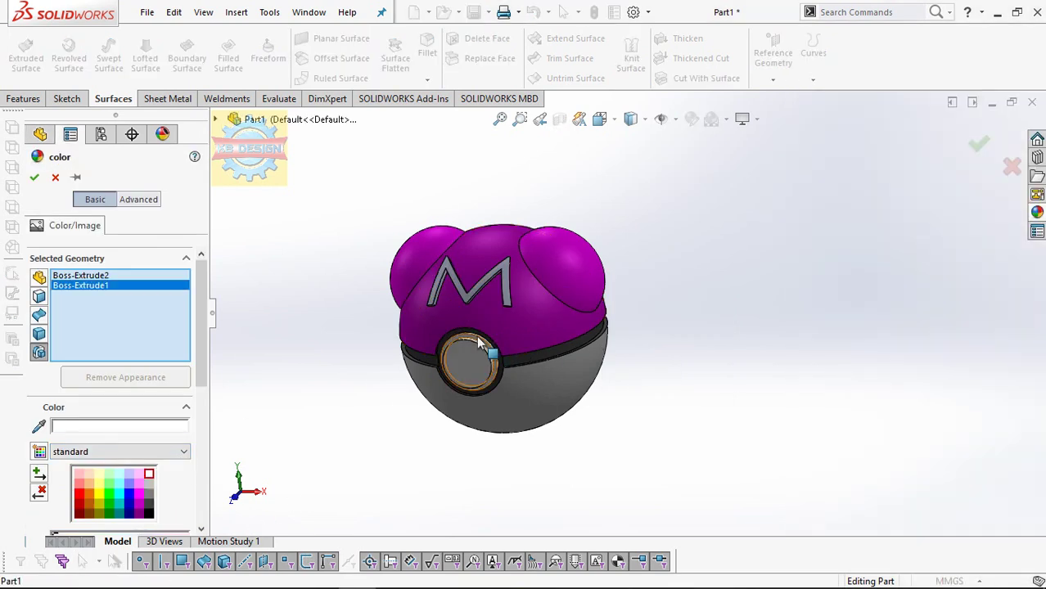
left_click(501, 265)
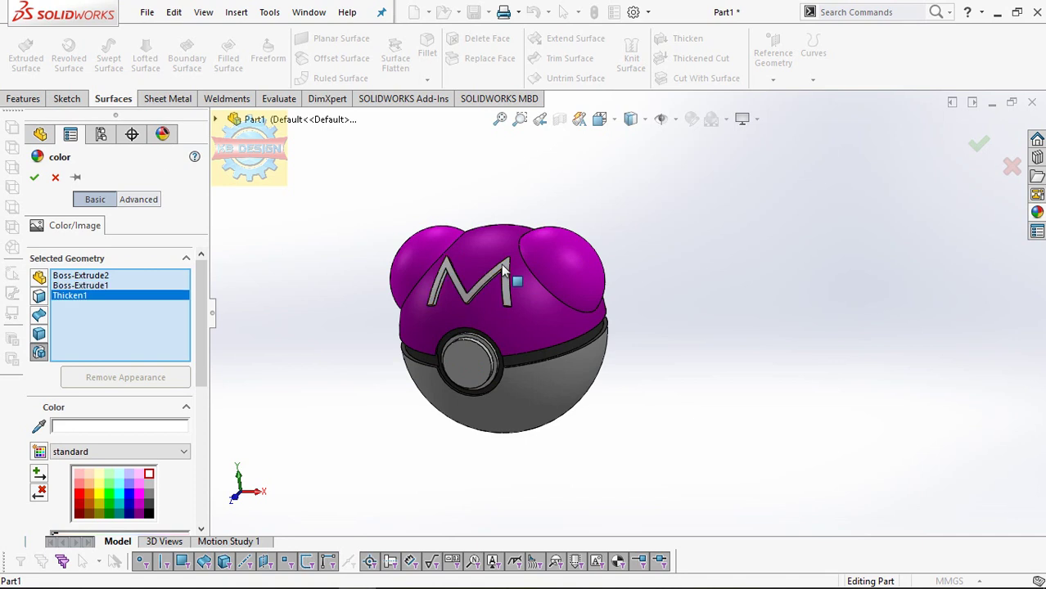
left_click(35, 181)
left_click(565, 285)
Step: Recolor the upper shell face a deeper violet, RGB 148, 0, 207
left_click(651, 246)
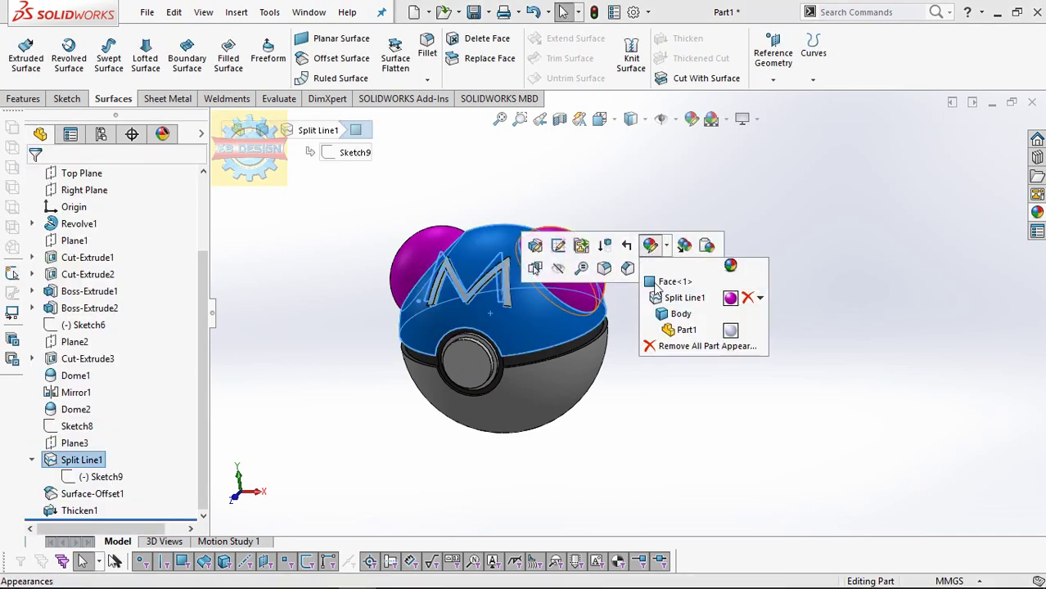
left_click(657, 283)
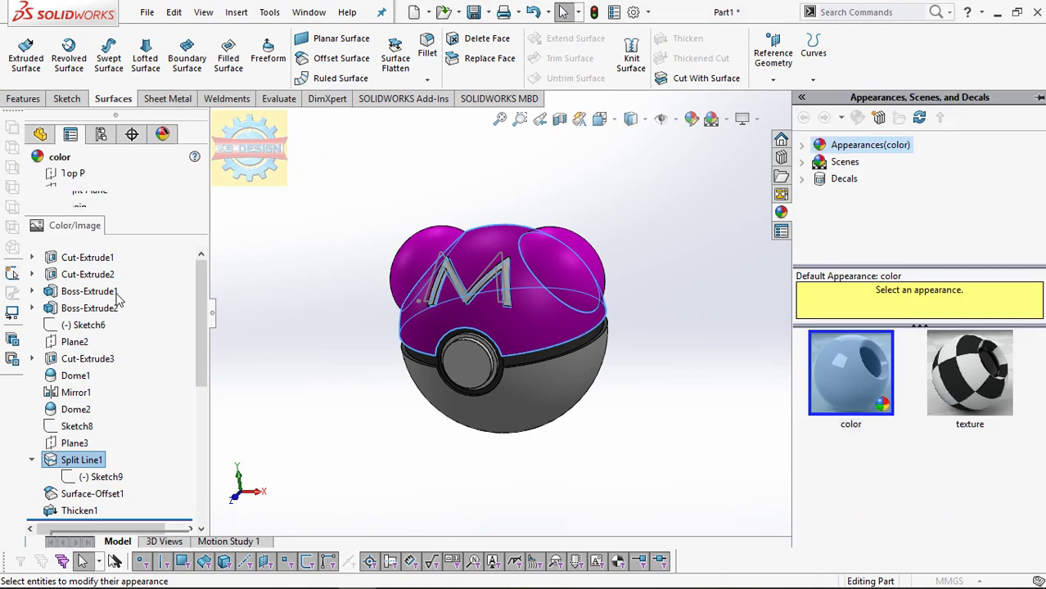
left_click(132, 485)
left_click(127, 493)
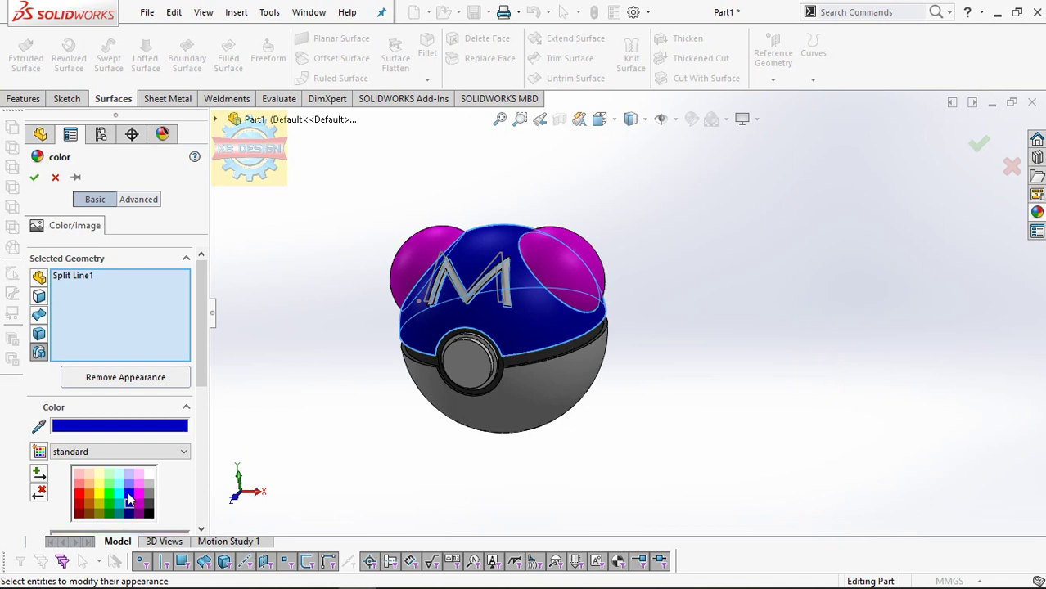
left_click(129, 486)
left_click(141, 502)
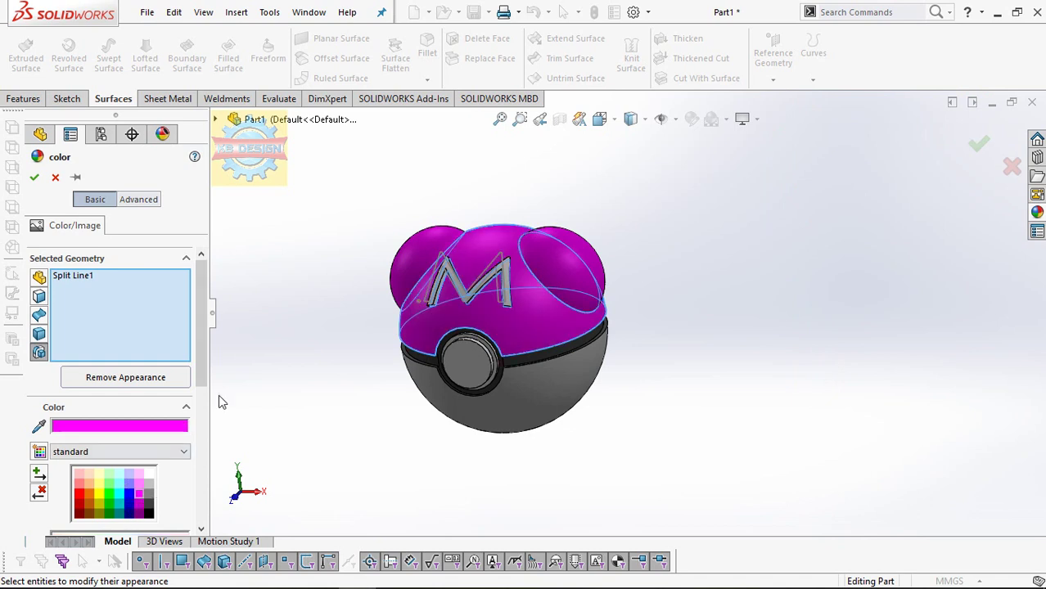
scroll(202, 327, "down", 3)
mouse_move(163, 418)
left_mouse_down()
mouse_move(166, 434)
mouse_move(161, 423)
left_mouse_up()
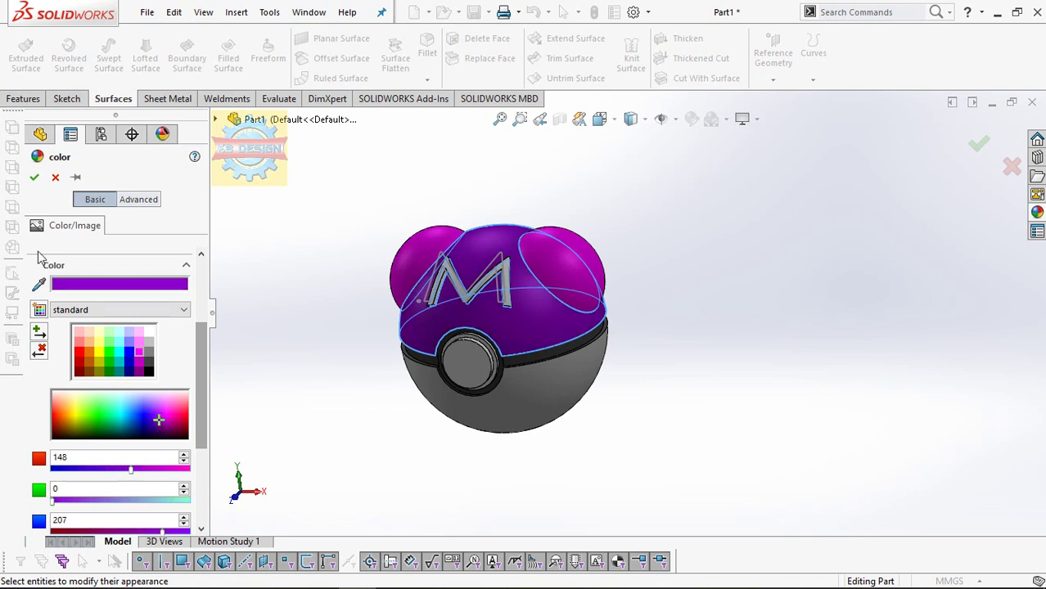
left_click(34, 178)
mouse_move(542, 299)
middle_mouse_down()
mouse_move(579, 239)
mouse_move(527, 281)
middle_mouse_up()
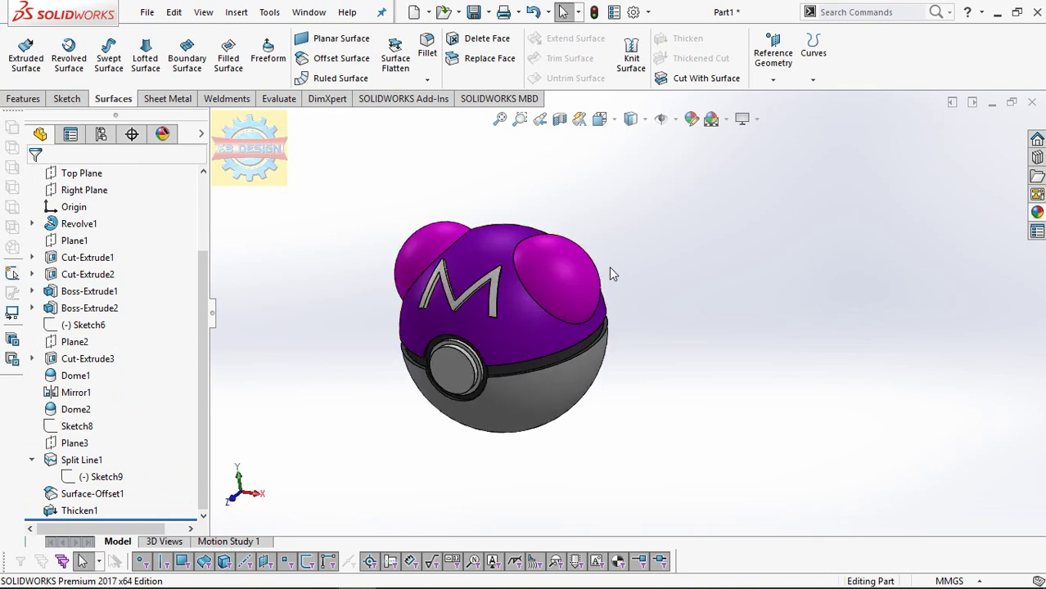
Step: Apply the Plain White scene behind the finished colored Master Ball
middle_click_drag(609, 266, 566, 317)
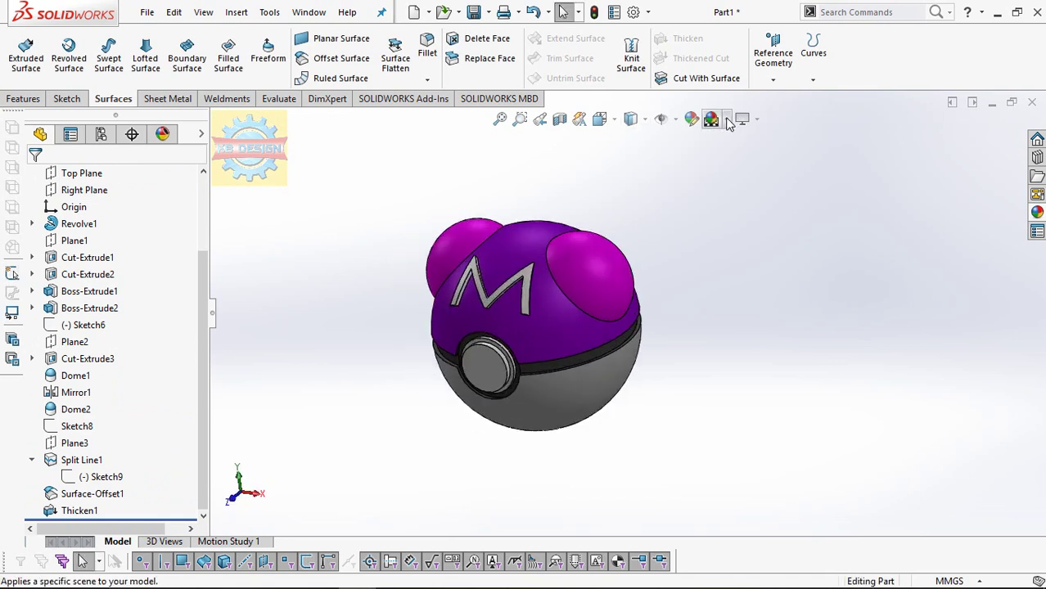
left_click(729, 121)
left_click(737, 157)
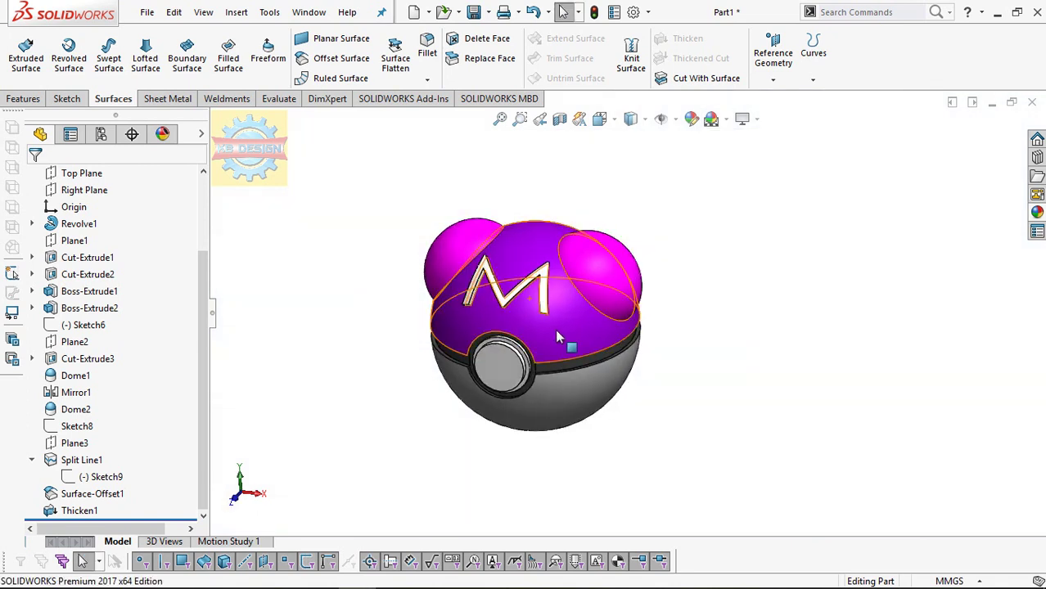
scroll(557, 335, "down", 2)
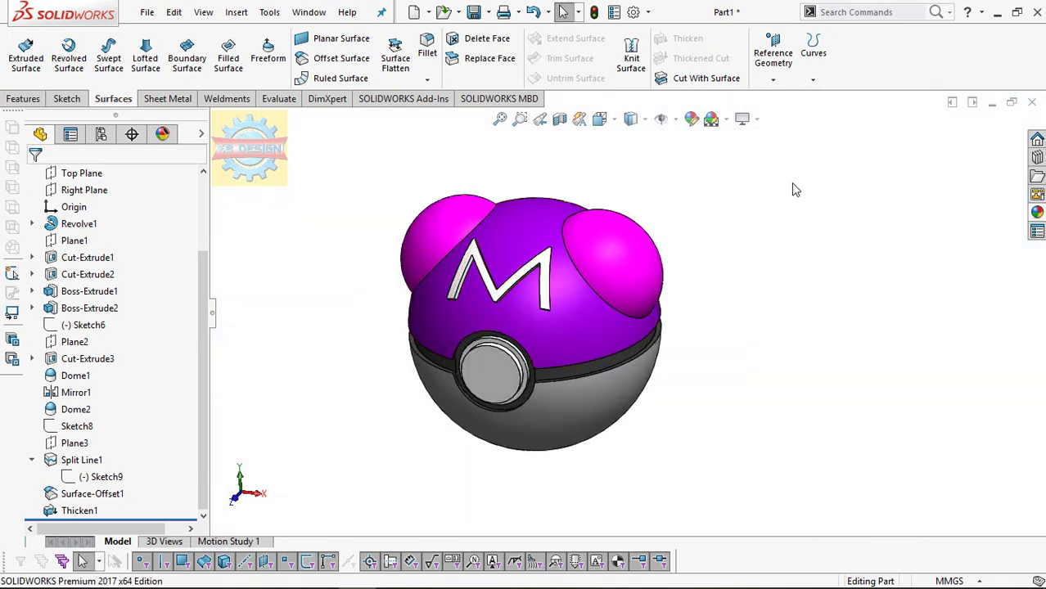